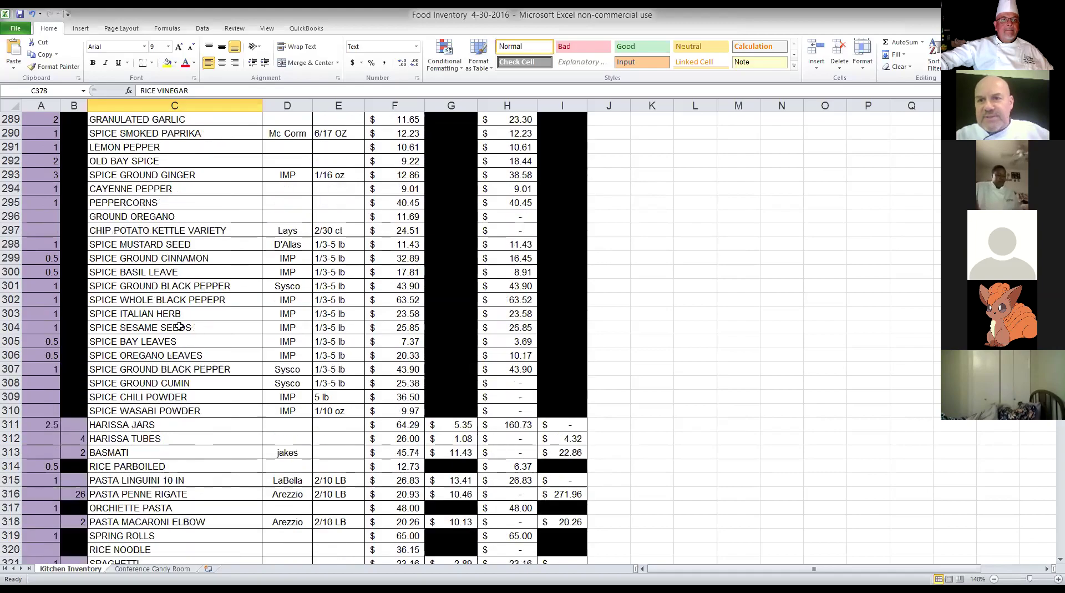
# - Check the extended-value formula and the unit price of the crushed red pepper flakes in the Dry Storage section
pyautogui.scroll(1, 167, 335)
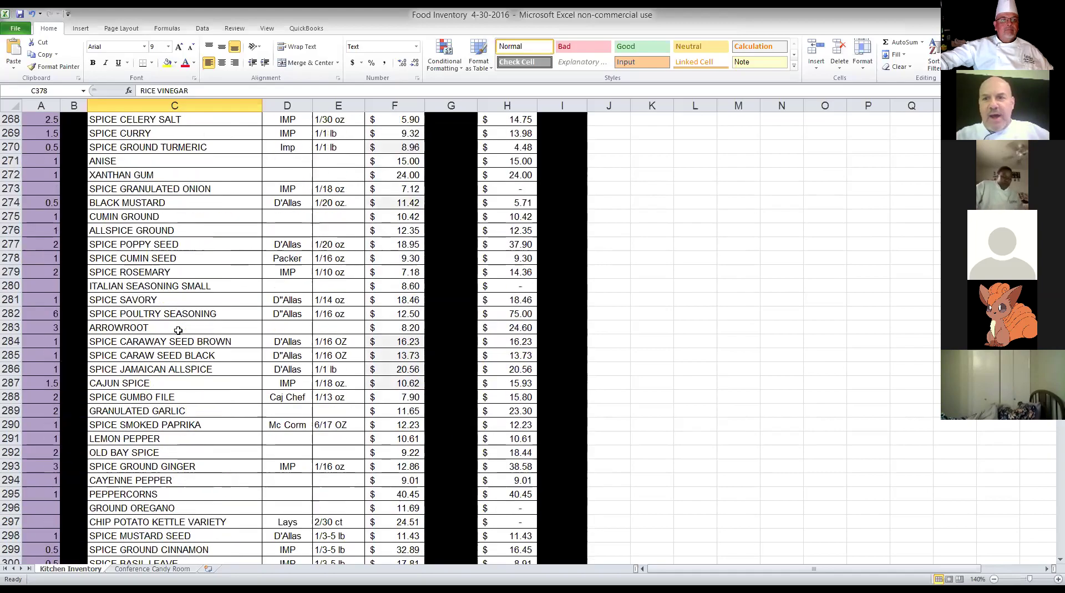
pyautogui.scroll(3, 117, 355)
pyautogui.scroll(2, 125, 357)
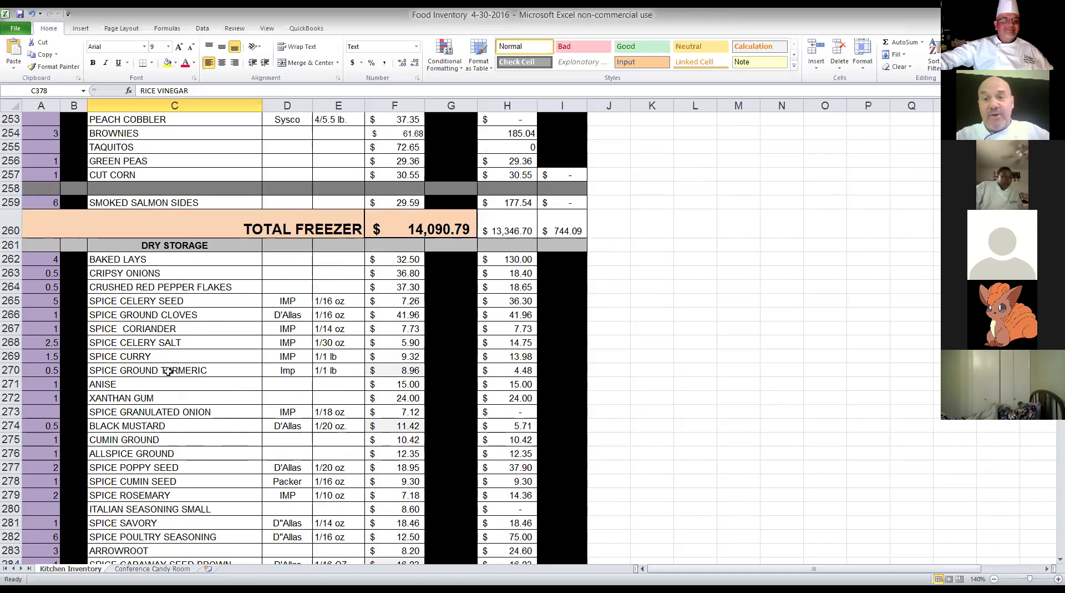
pyautogui.scroll(-1, 168, 370)
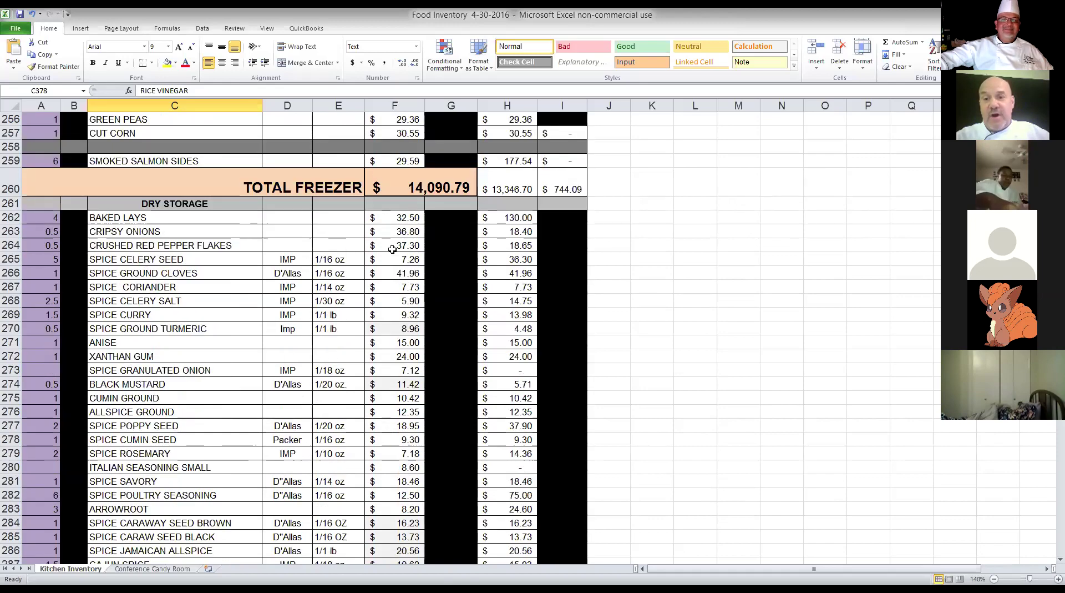
pyautogui.click(487, 245)
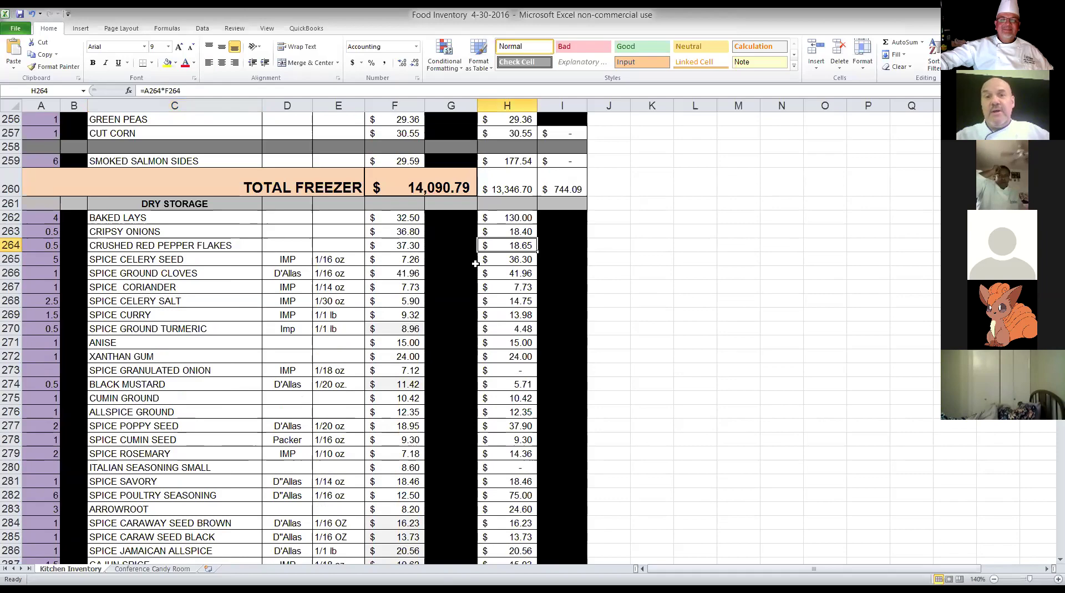
pyautogui.click(401, 246)
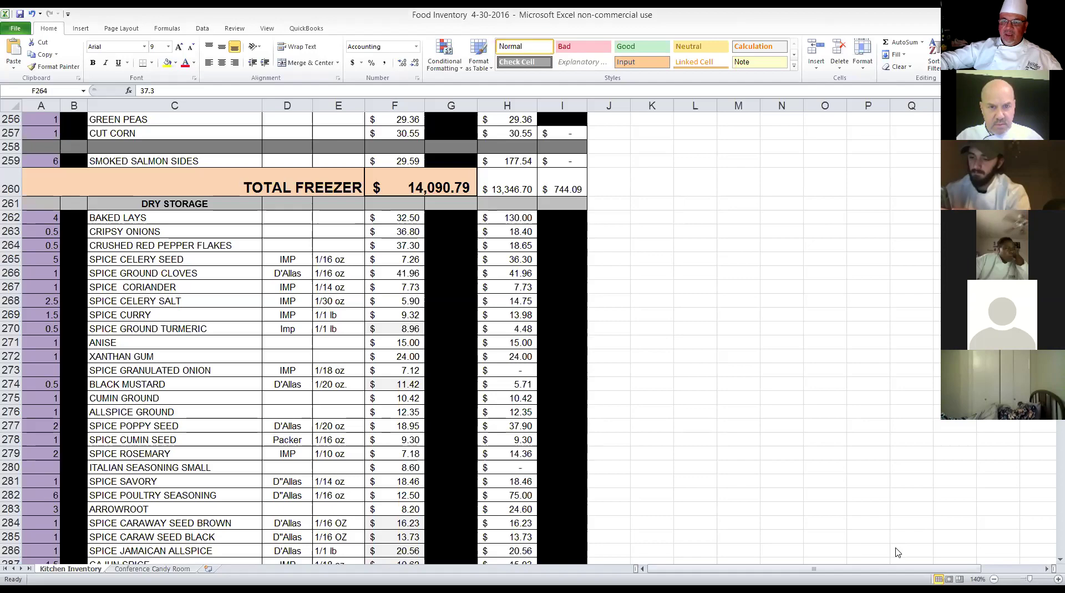
pyautogui.hotkey('alt', 'Tab')
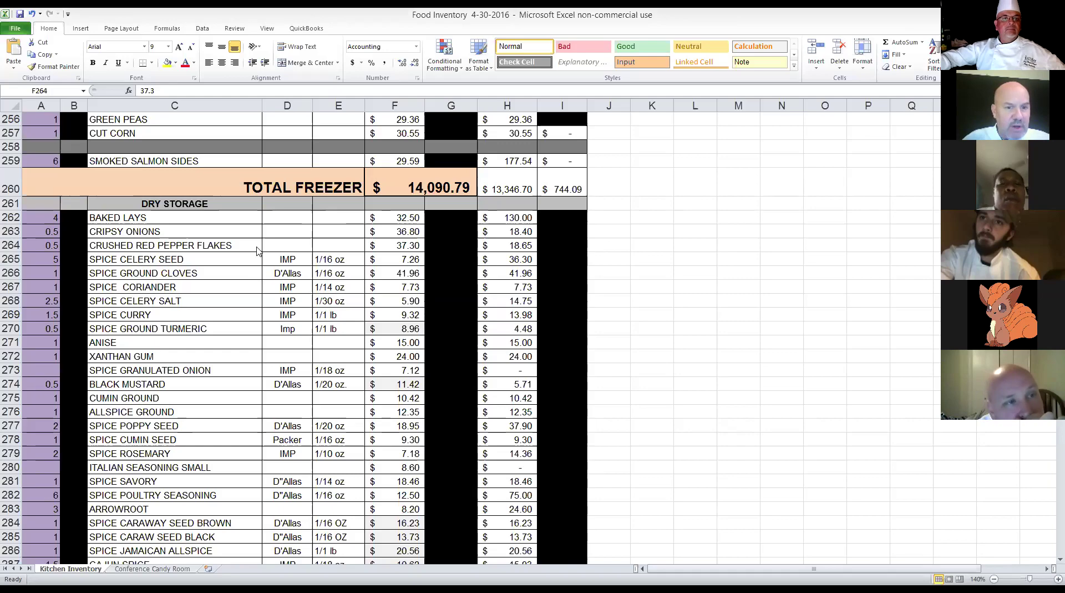
pyautogui.hotkey('alt', 'Tab')
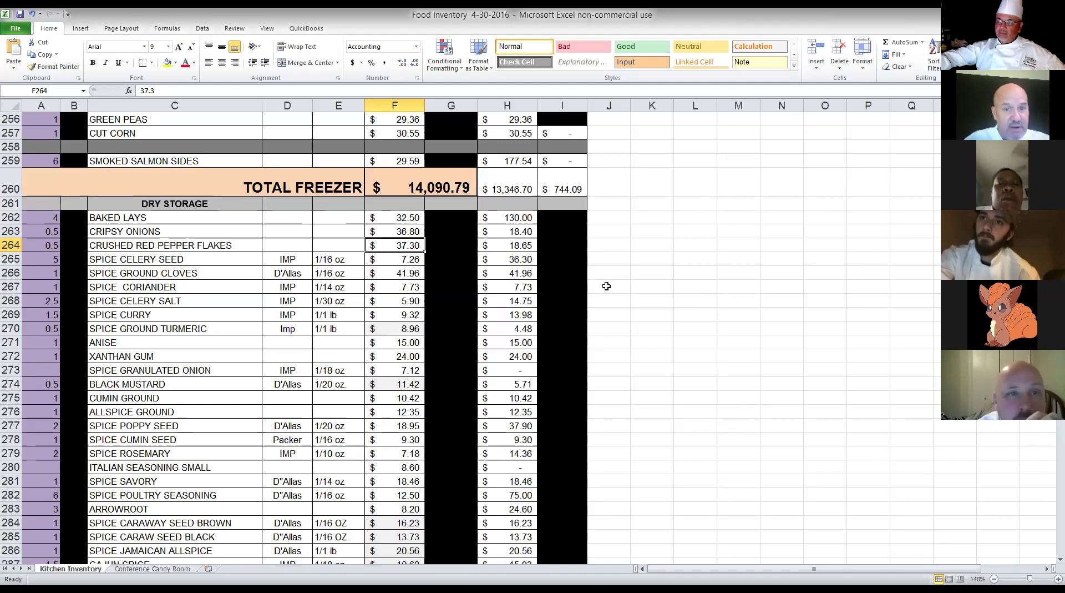
# - Review the kitchen inventory from the dairy and whole cheese items near its beginning down to the Meatcage section
pyautogui.click(317, 279)
pyautogui.scroll(20, 315, 282)
pyautogui.scroll(4, 314, 284)
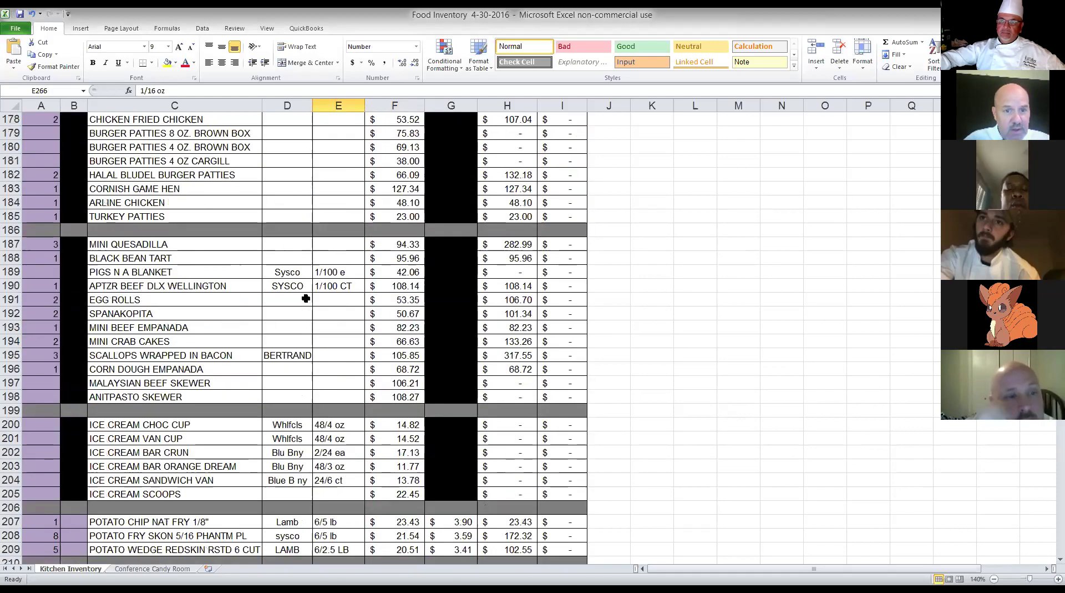
pyautogui.scroll(20, 239, 368)
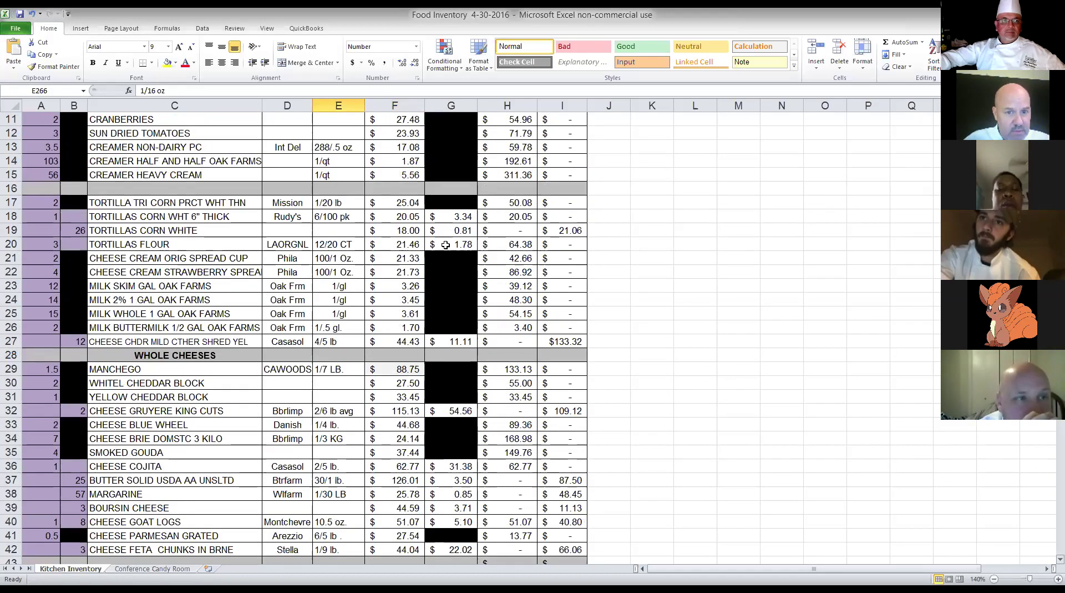
pyautogui.scroll(-3, 239, 368)
pyautogui.scroll(-5, 240, 368)
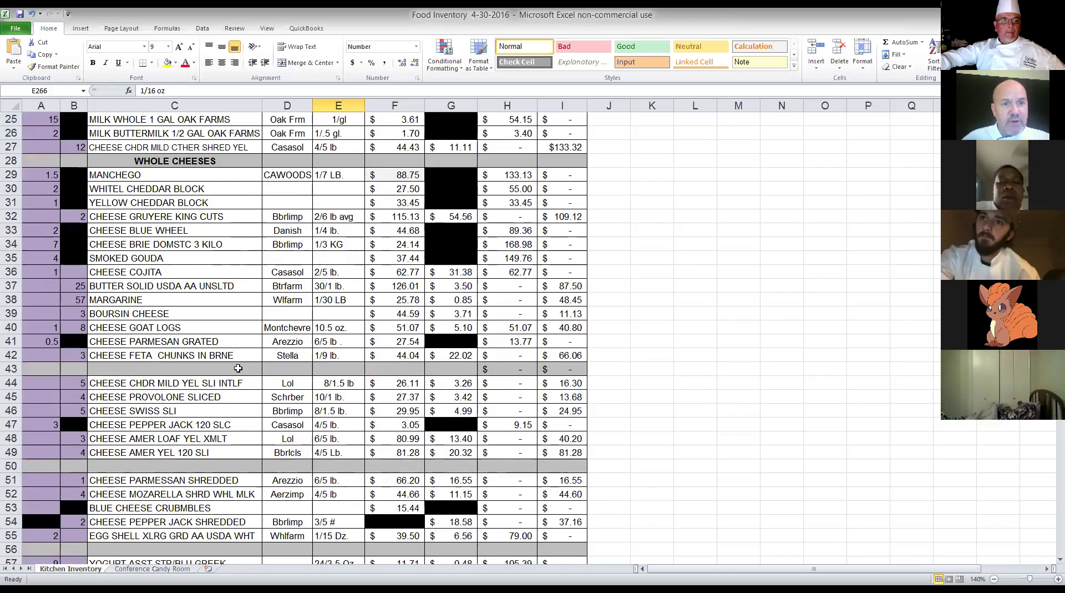
pyautogui.scroll(-13, 238, 369)
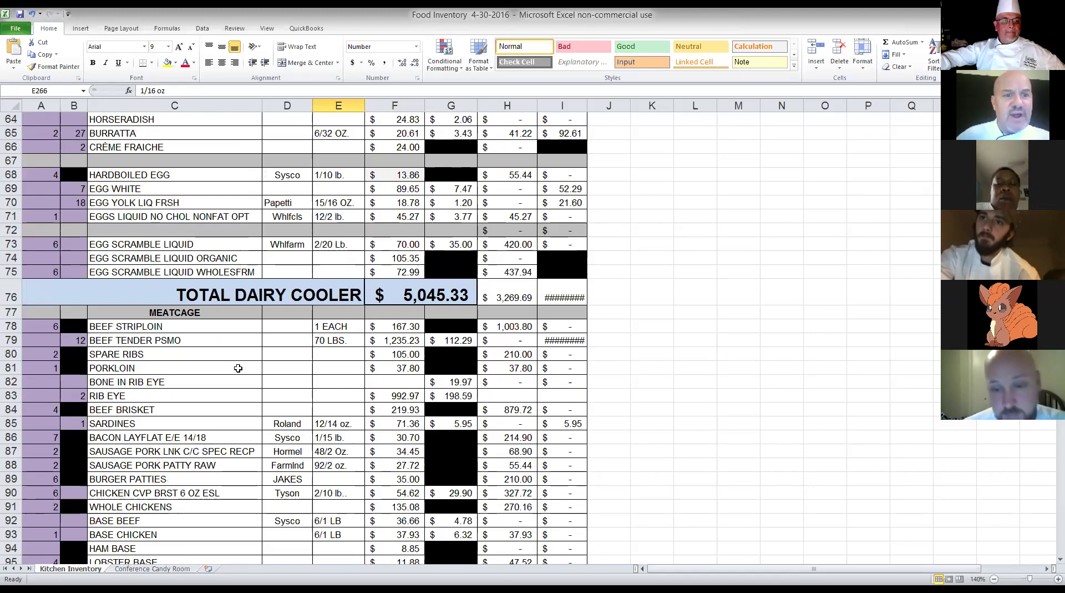
pyautogui.scroll(-2, 238, 369)
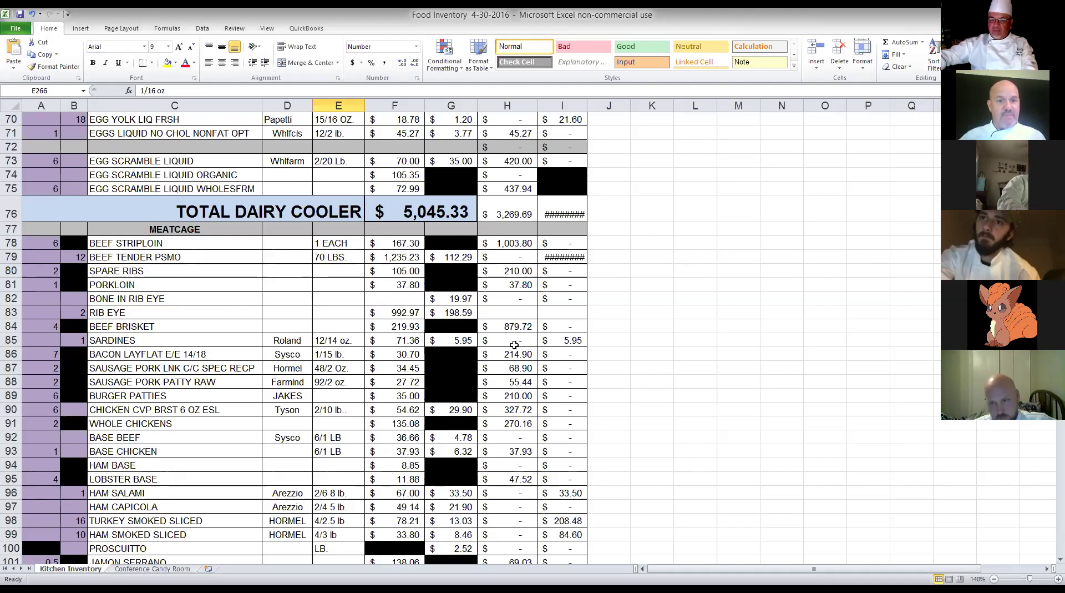
# - Review the Meatcage items from the burger patties onward and the Freezer breads, down to the unit price of the kaiser buns
pyautogui.click(126, 396)
pyautogui.scroll(-8, 161, 391)
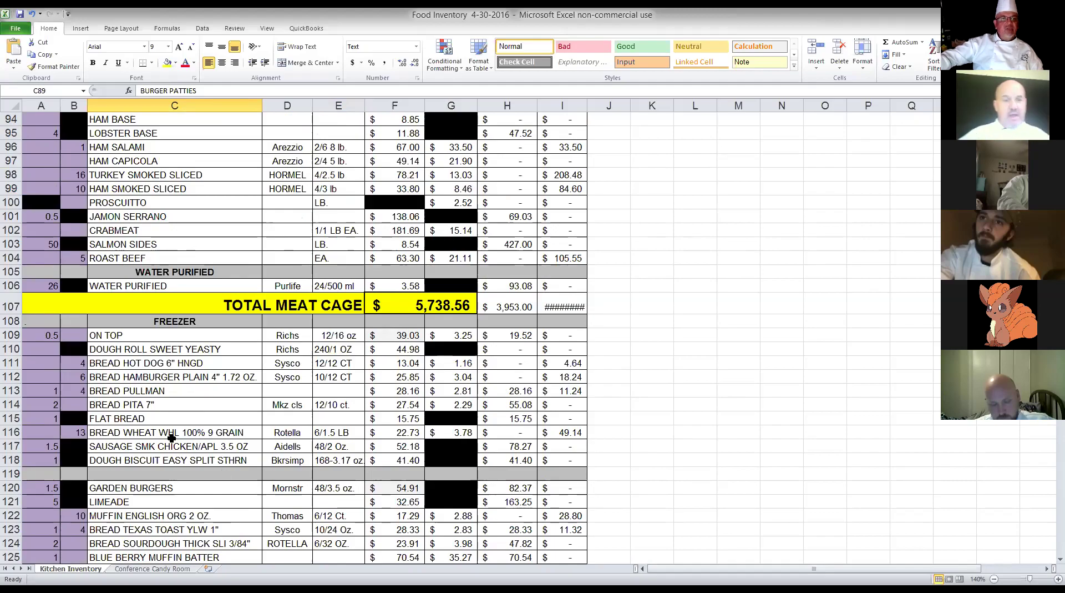
pyautogui.scroll(-2, 174, 420)
pyautogui.scroll(-2, 174, 418)
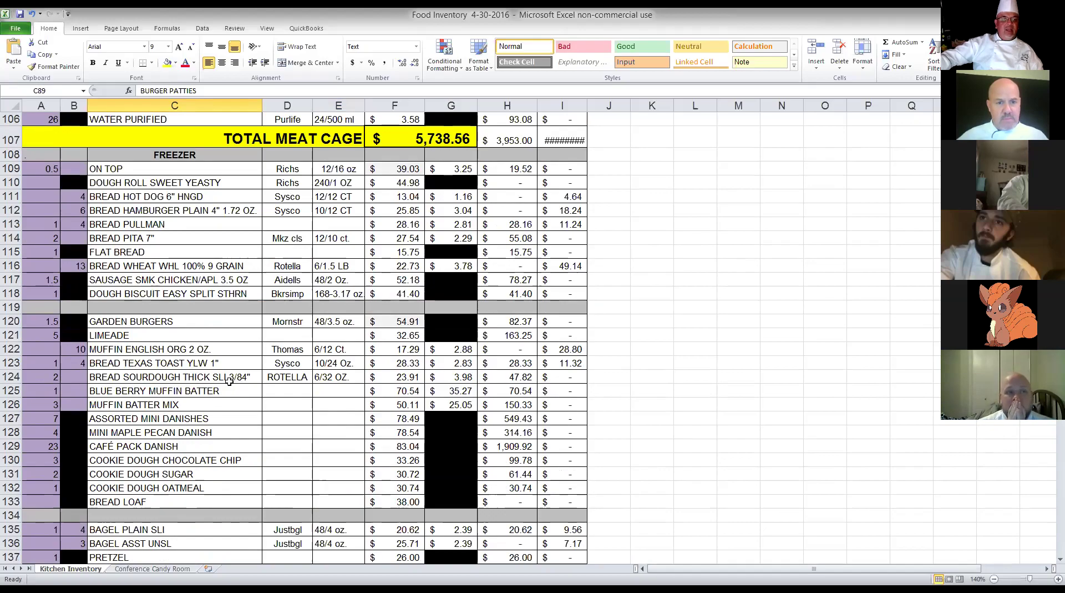
pyautogui.scroll(-1, 229, 381)
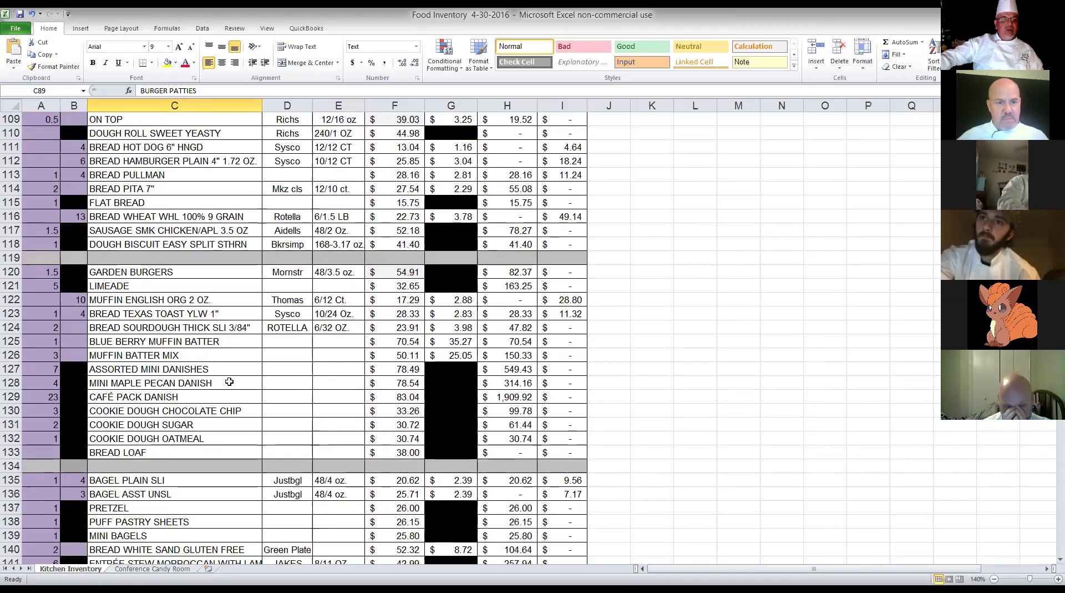
pyautogui.scroll(-5, 229, 381)
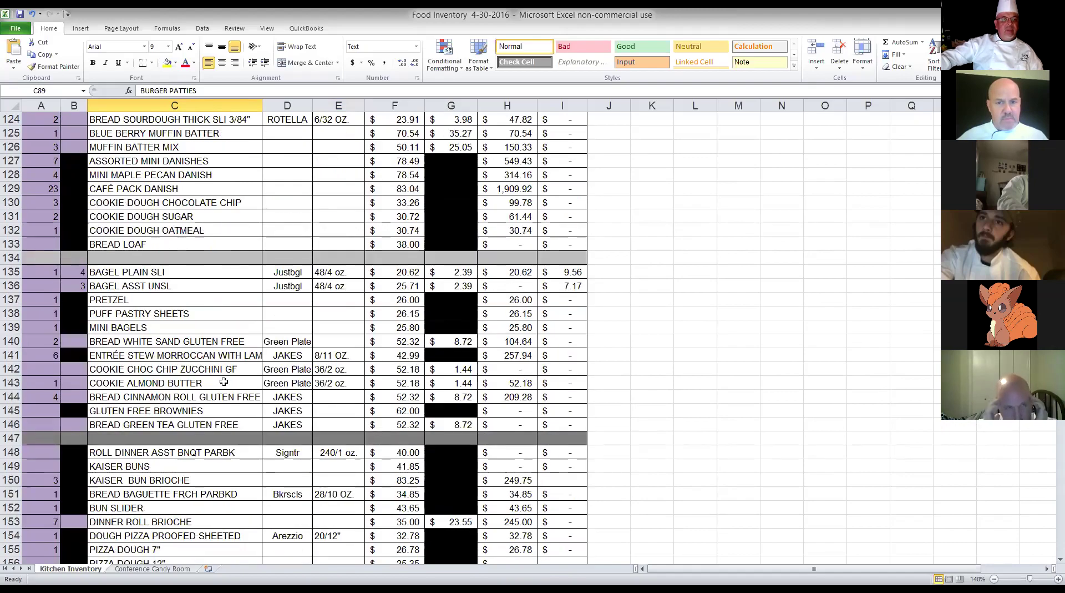
pyautogui.click(386, 466)
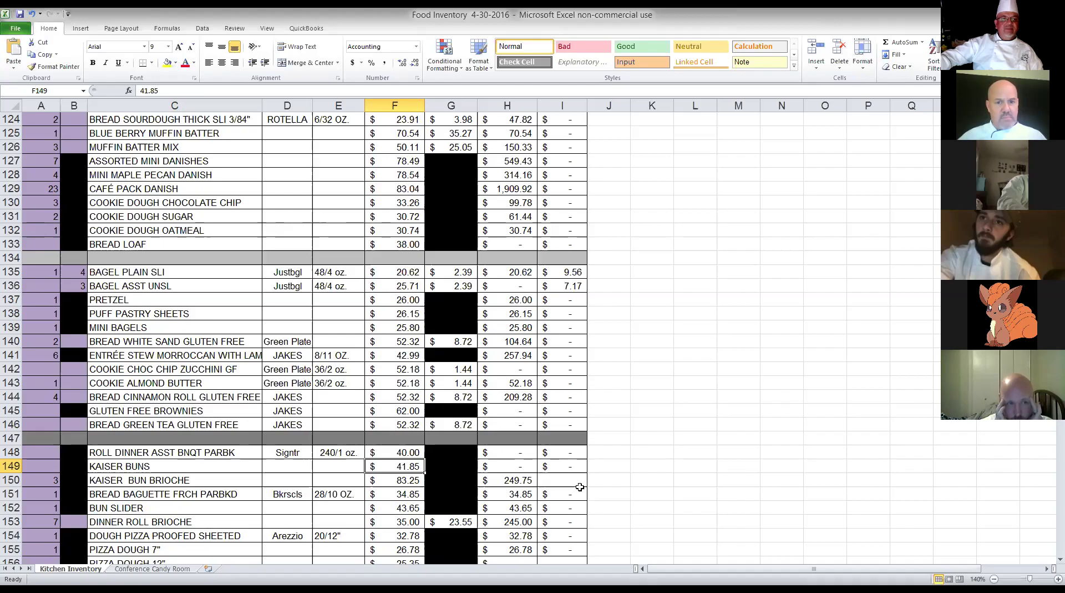
# - Re-examine the Freezer bread and pastry rows, and check the kaiser bun brioche's unit price and the meat items below it
pyautogui.scroll(2, 580, 487)
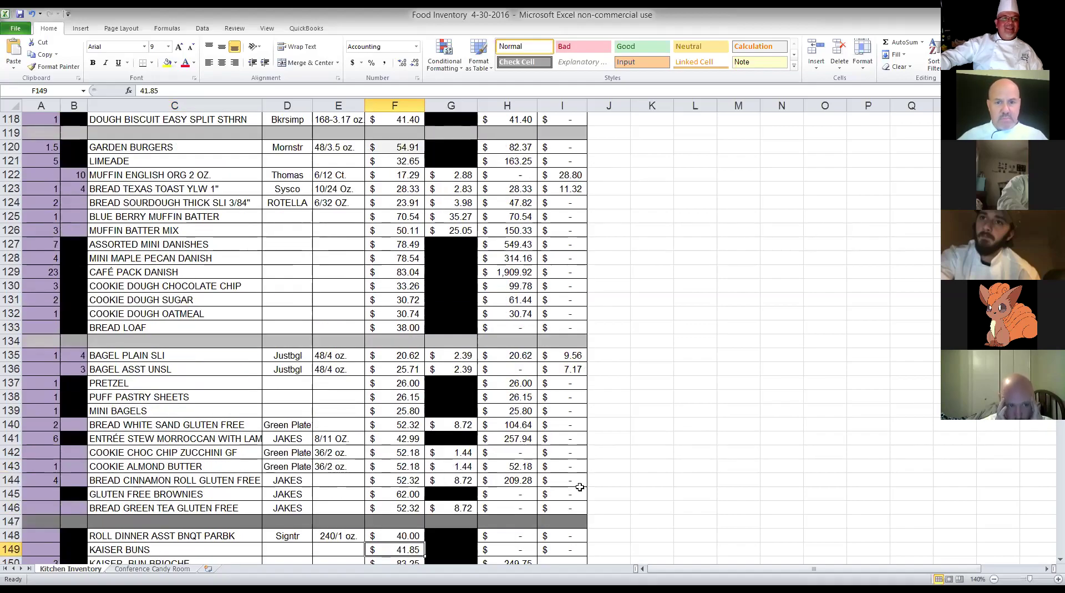
pyautogui.scroll(3, 580, 486)
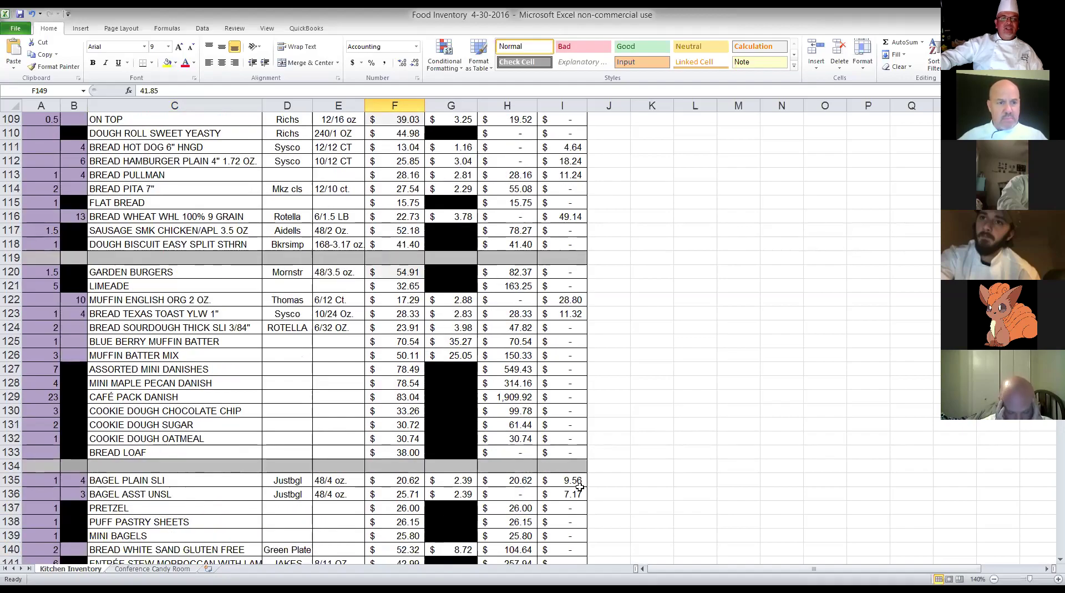
pyautogui.scroll(-4, 580, 486)
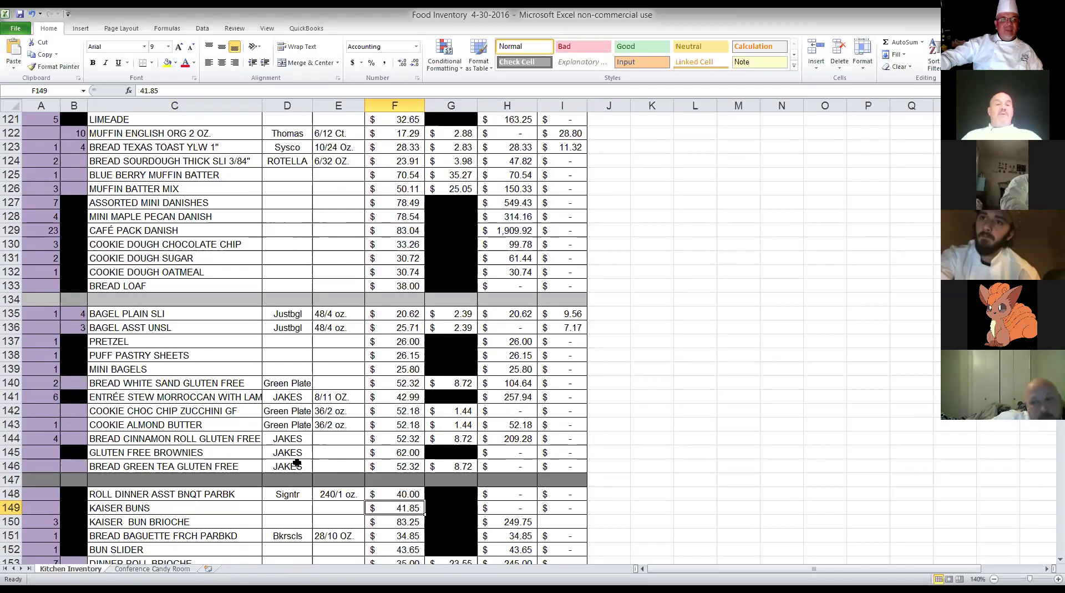
pyautogui.click(385, 517)
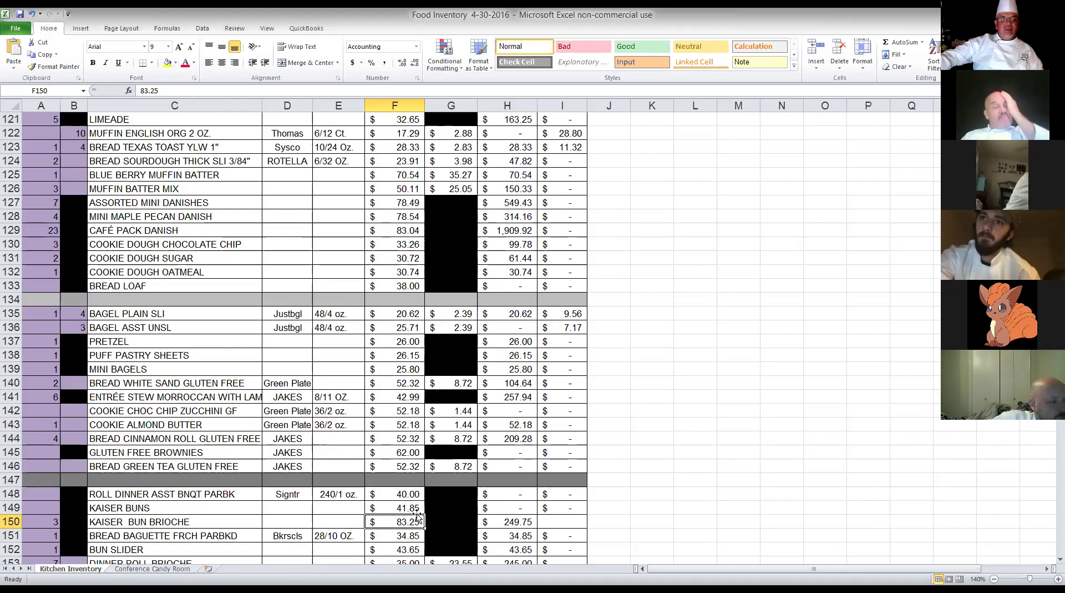
pyautogui.scroll(-7, 417, 517)
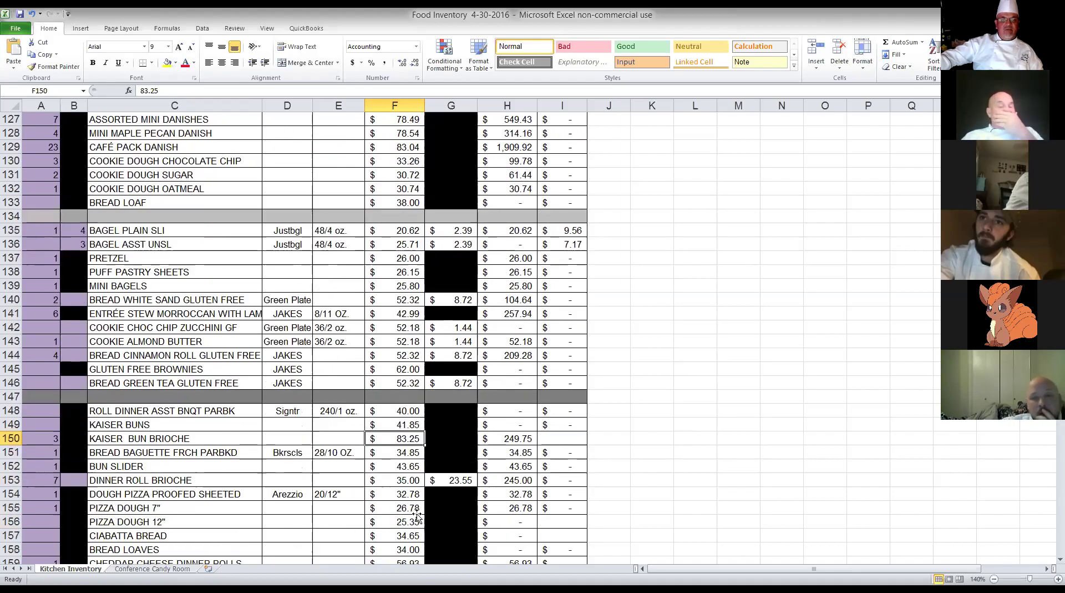
pyautogui.scroll(-1, 417, 517)
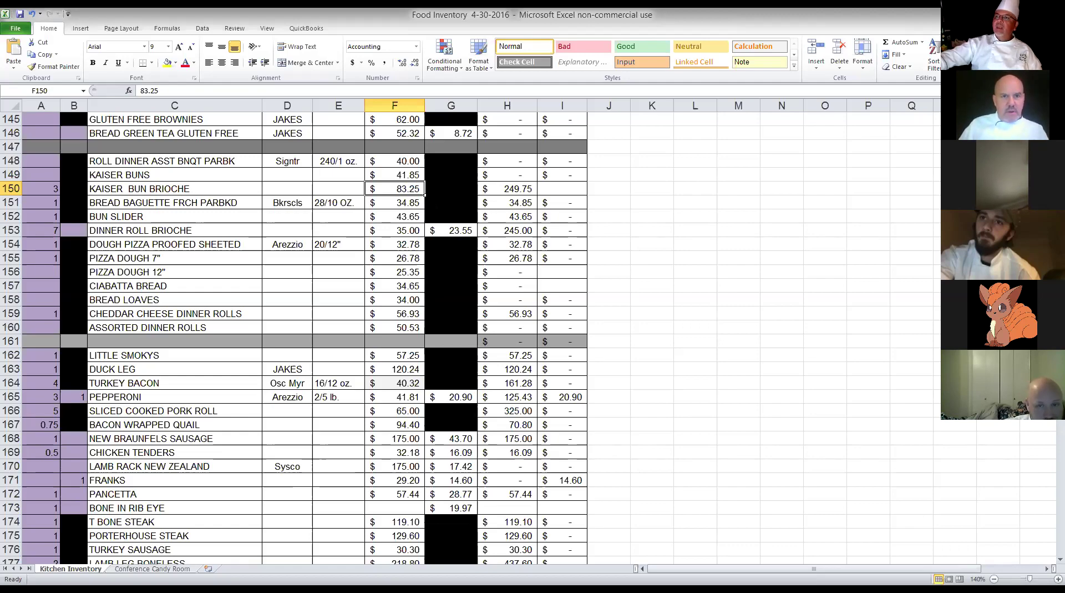
# - Skim the inventory from the dairy cooler and meat cage through the whole Freezer section to the start of Dry Storage
pyautogui.hotkey('alt', 'Tab')
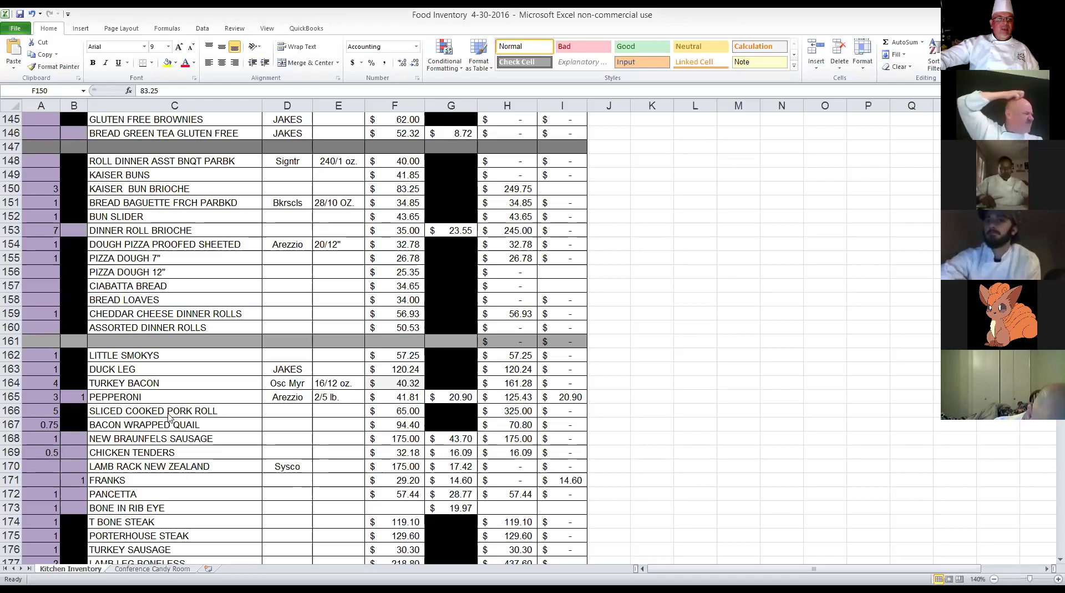
pyautogui.scroll(17, 168, 416)
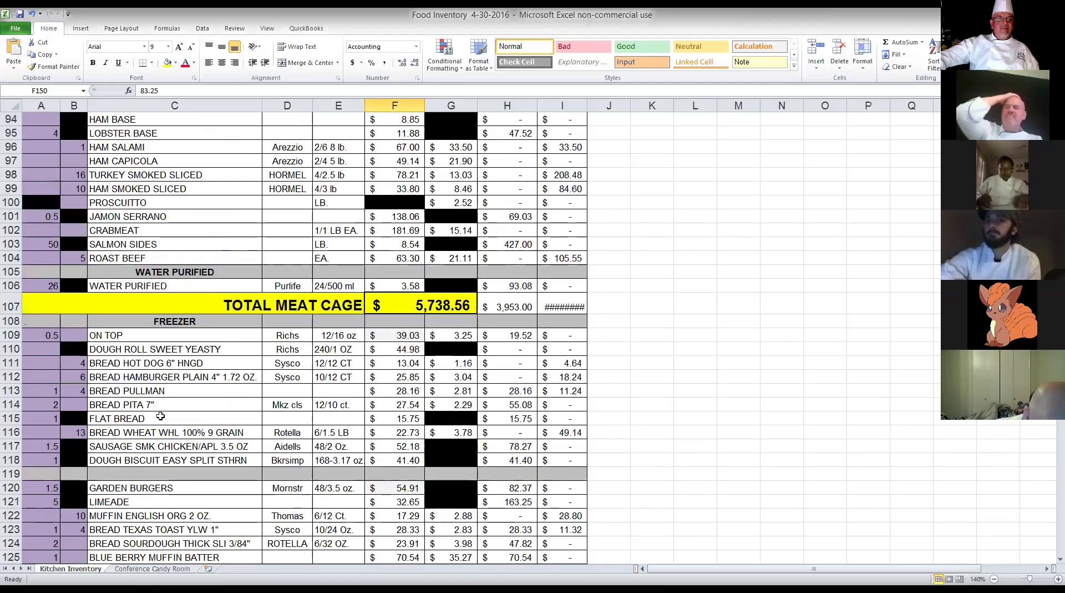
pyautogui.scroll(20, 161, 415)
pyautogui.scroll(-15, 161, 423)
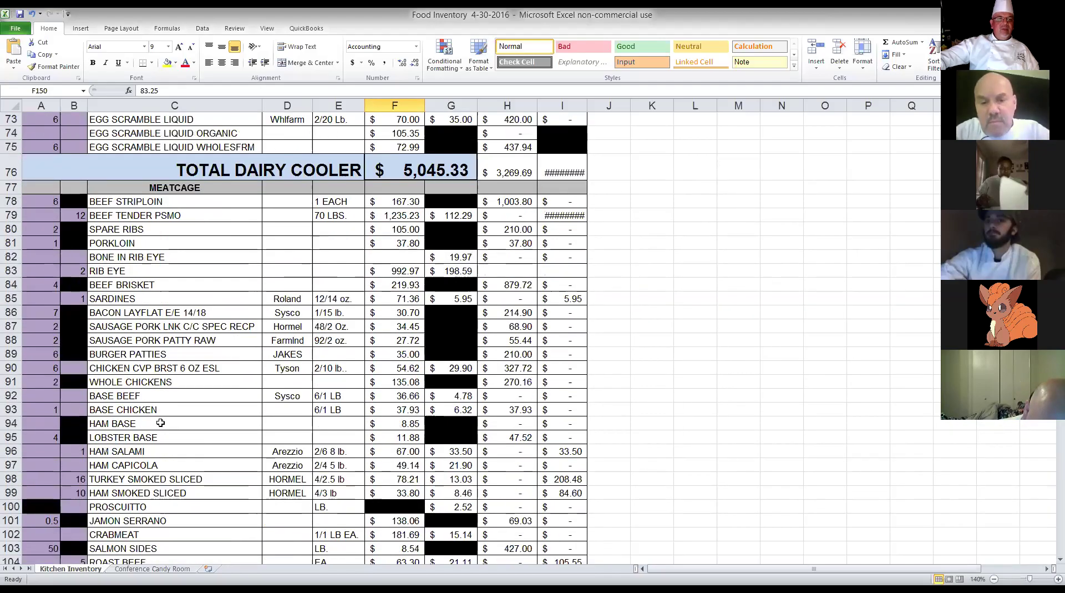
pyautogui.scroll(-18, 160, 422)
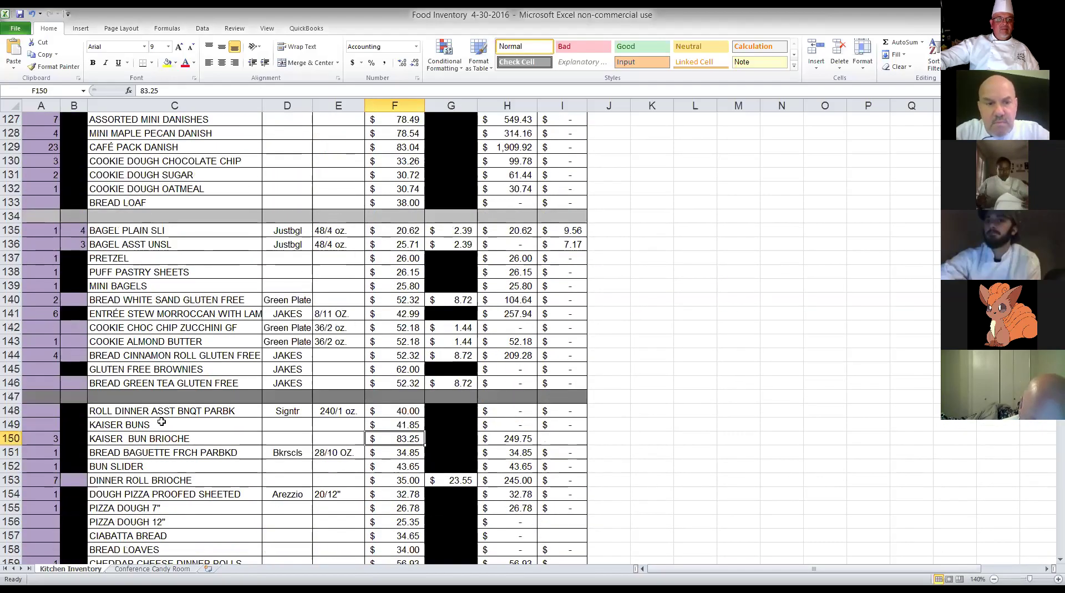
pyautogui.scroll(-20, 161, 421)
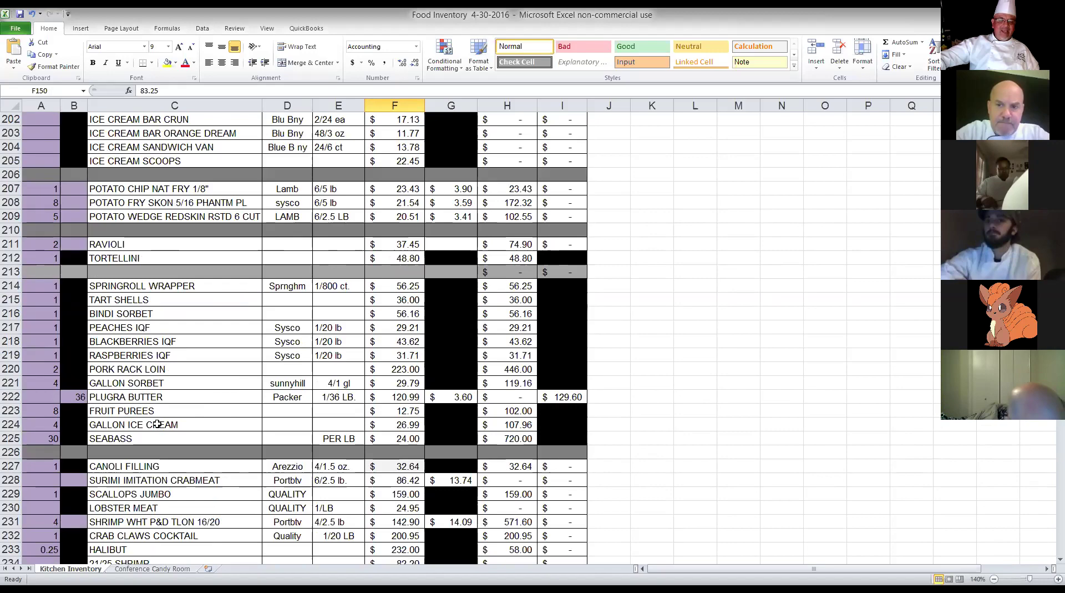
pyautogui.scroll(-5, 157, 423)
pyautogui.scroll(-20, 158, 423)
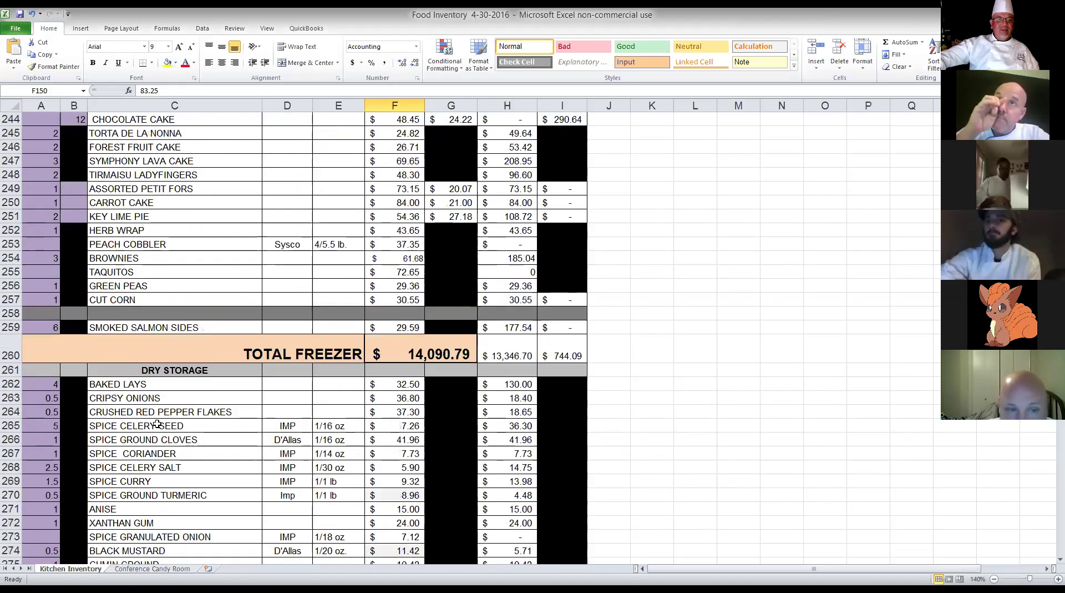
# - Look through the Dry Storage and Main Cooler items down to the total dry storage row
pyautogui.scroll(-20, 157, 423)
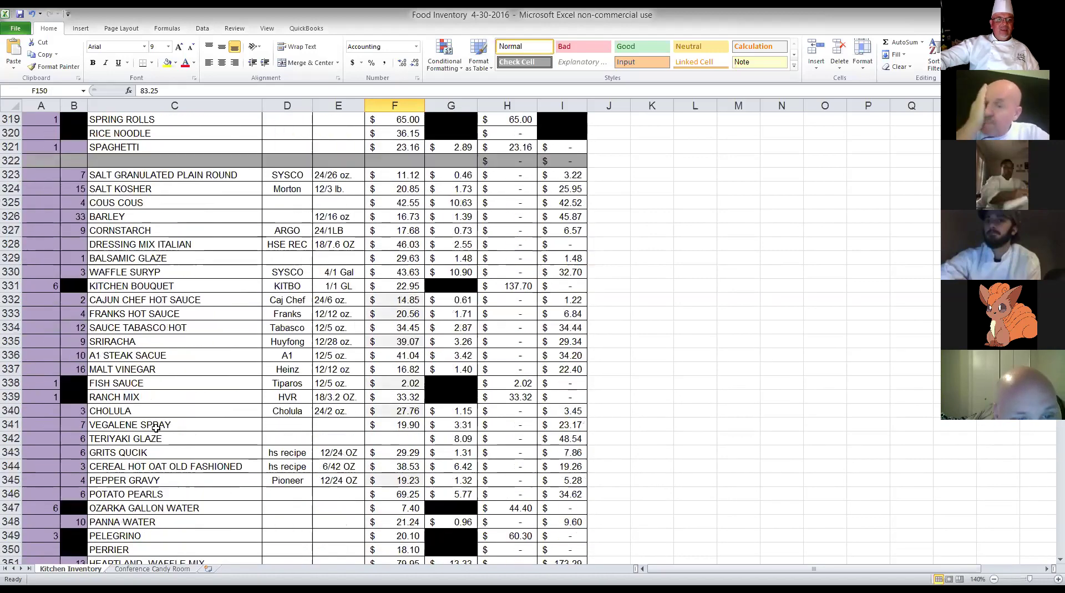
pyautogui.scroll(-20, 153, 424)
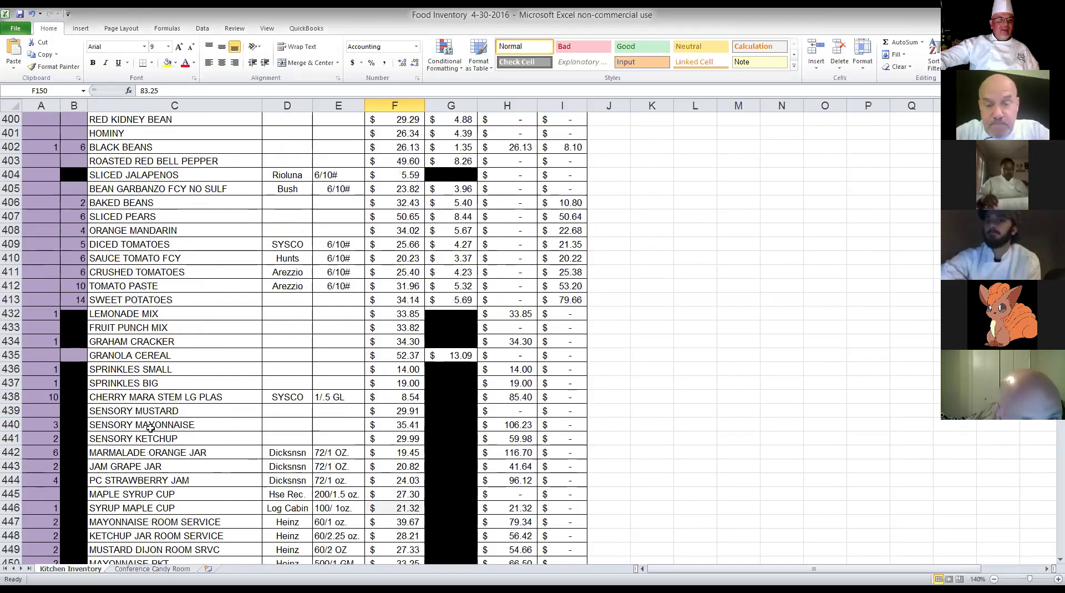
pyautogui.scroll(-20, 151, 425)
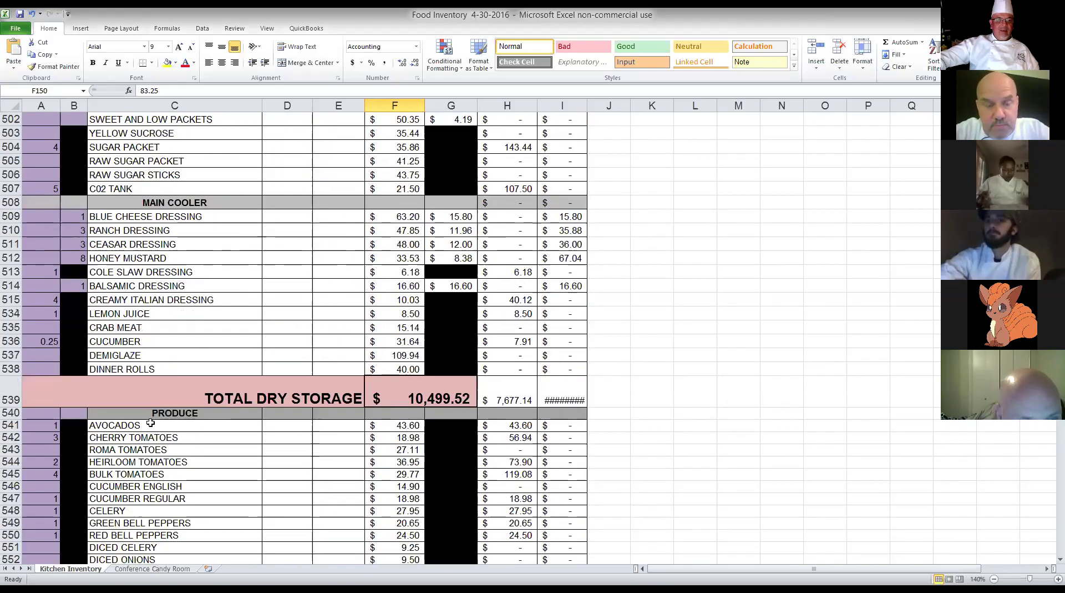
# - Review the Produce section, including the lettuce green leaf filet row and the herbs listed below it
pyautogui.scroll(-5, 151, 421)
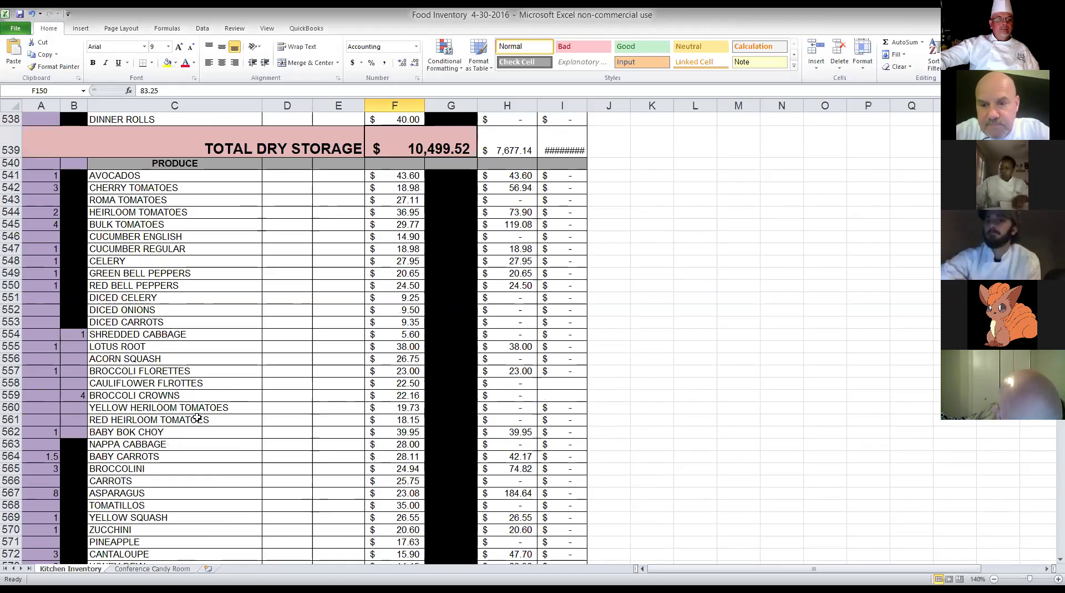
pyautogui.scroll(-4, 197, 416)
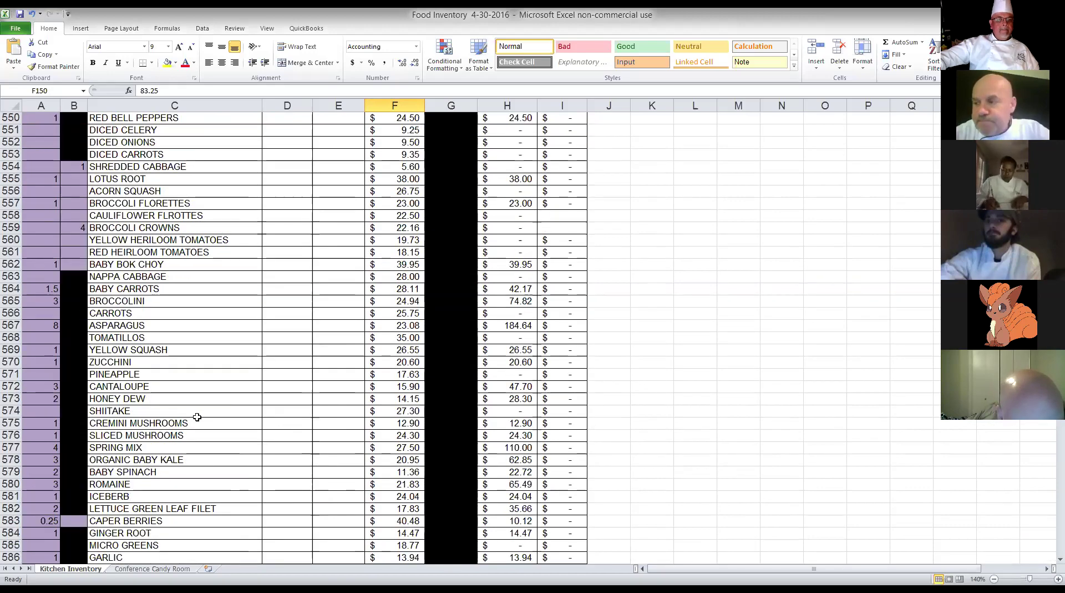
pyautogui.click(191, 508)
pyautogui.scroll(-4, 140, 377)
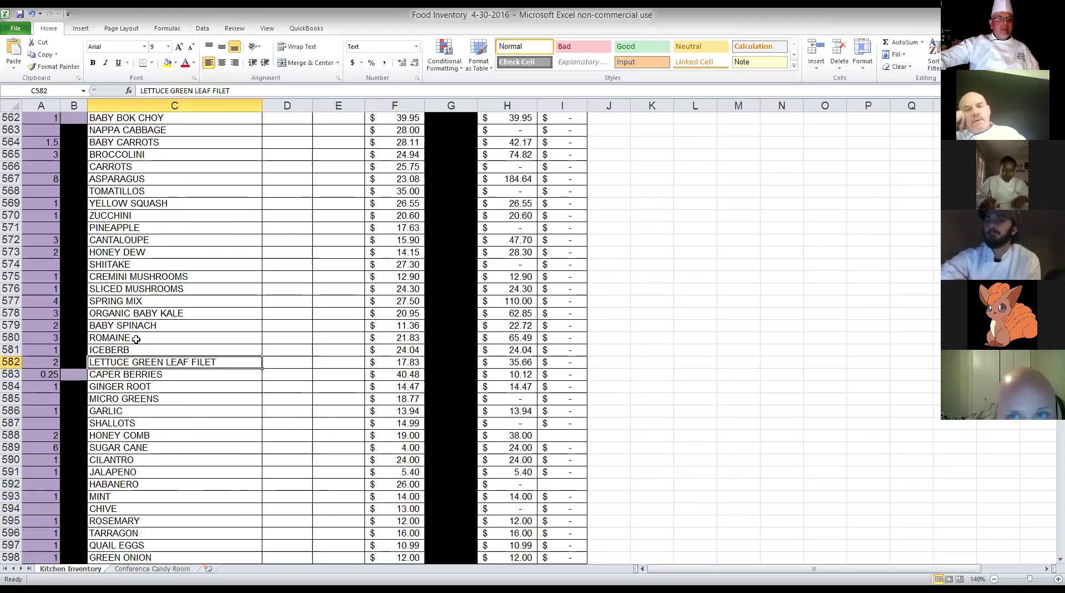
# - Check the iceberg lettuce's unit price and the cauliflower row higher up in the Produce section
pyautogui.click(397, 349)
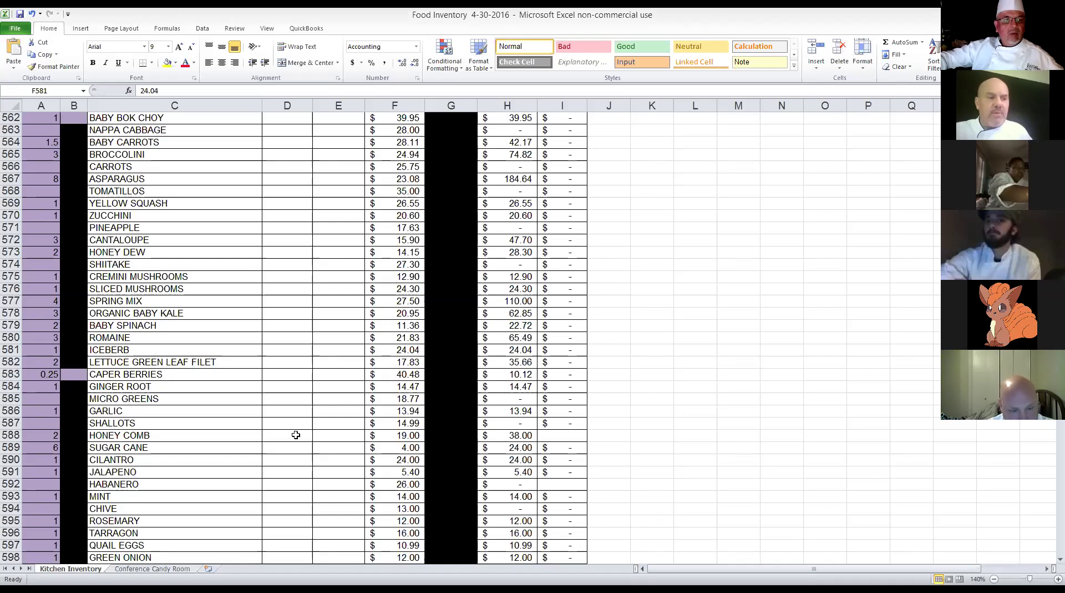
pyautogui.scroll(6, 296, 435)
pyautogui.scroll(3, 295, 434)
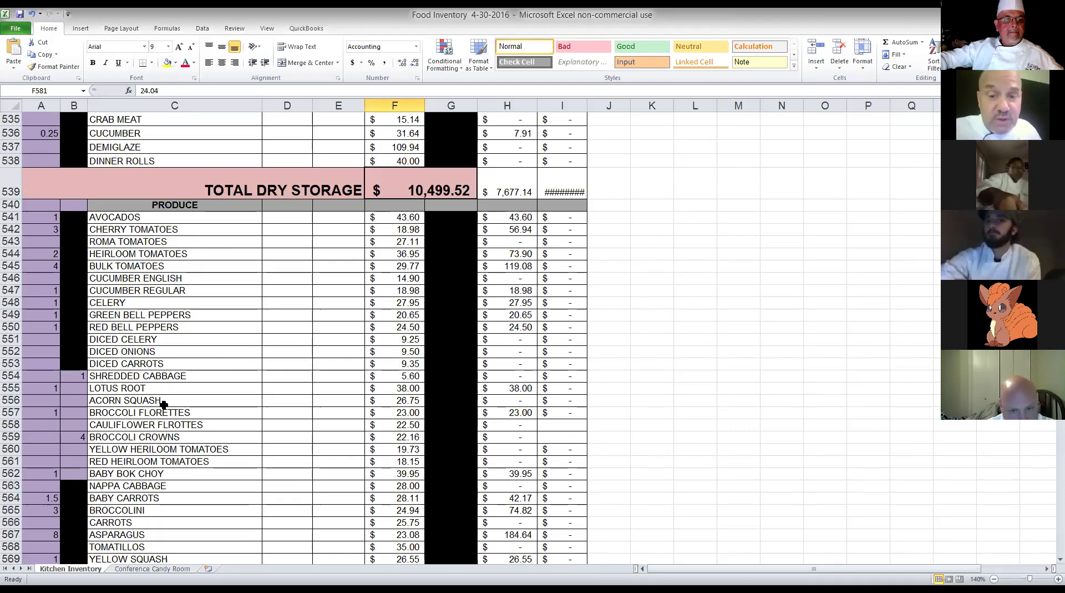
pyautogui.click(160, 424)
# - Read through the Produce items from the cauliflower row down to the total produce cooler row
pyautogui.scroll(-3, 160, 423)
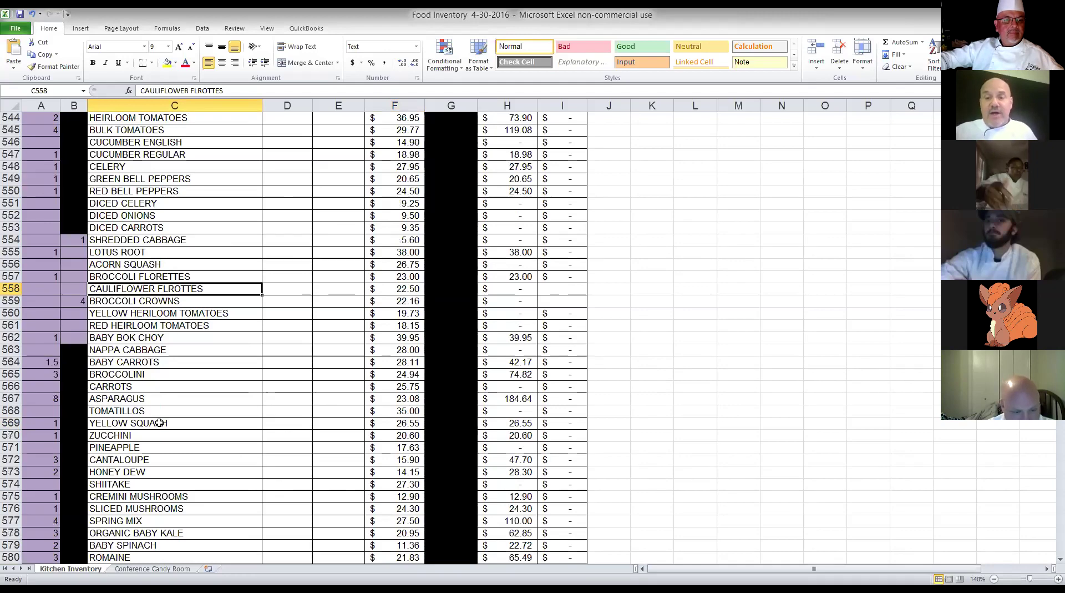
pyautogui.scroll(-1, 160, 423)
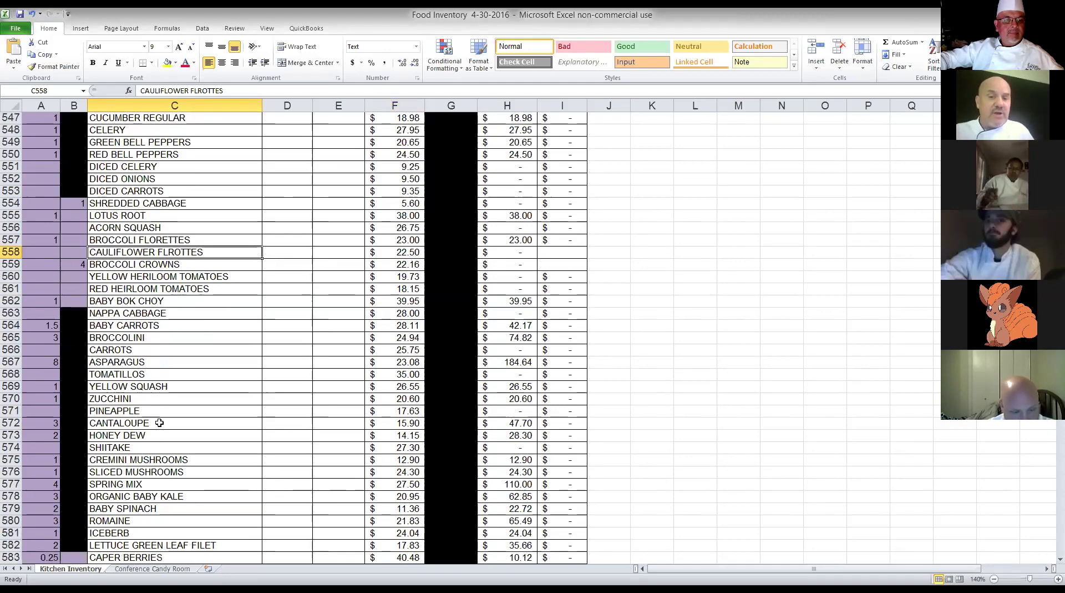
pyautogui.scroll(-1, 160, 423)
pyautogui.scroll(-1, 160, 423)
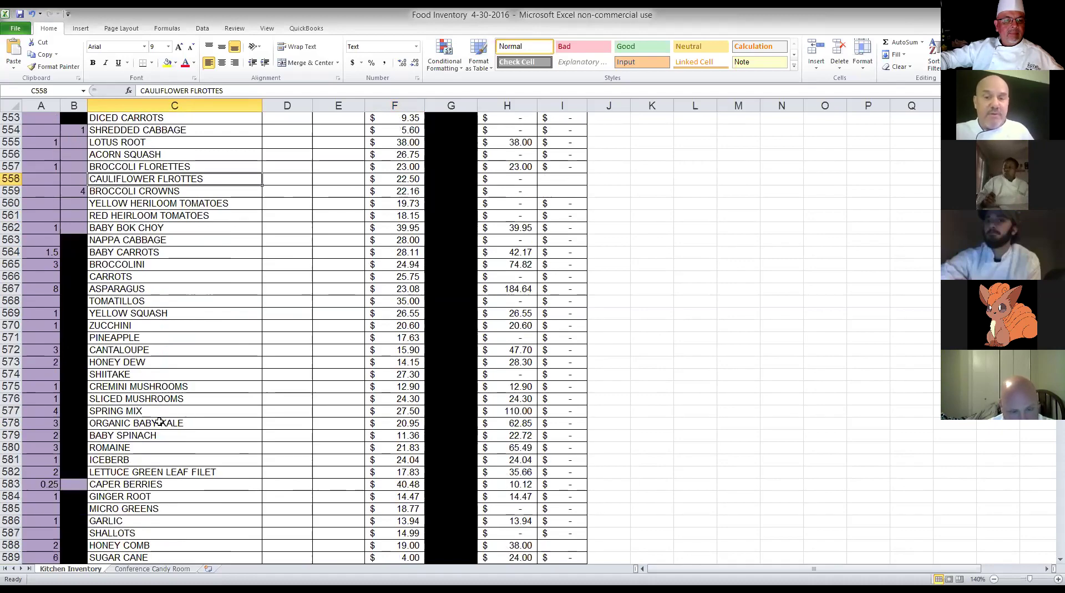
pyautogui.scroll(-1, 160, 422)
pyautogui.scroll(-1, 160, 423)
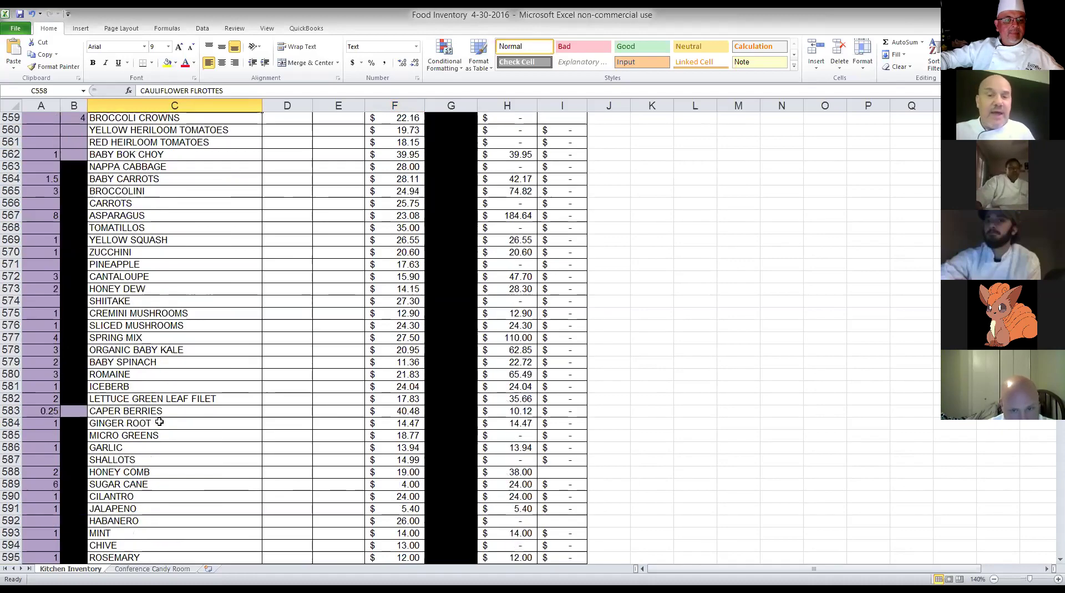
pyautogui.scroll(-1, 160, 422)
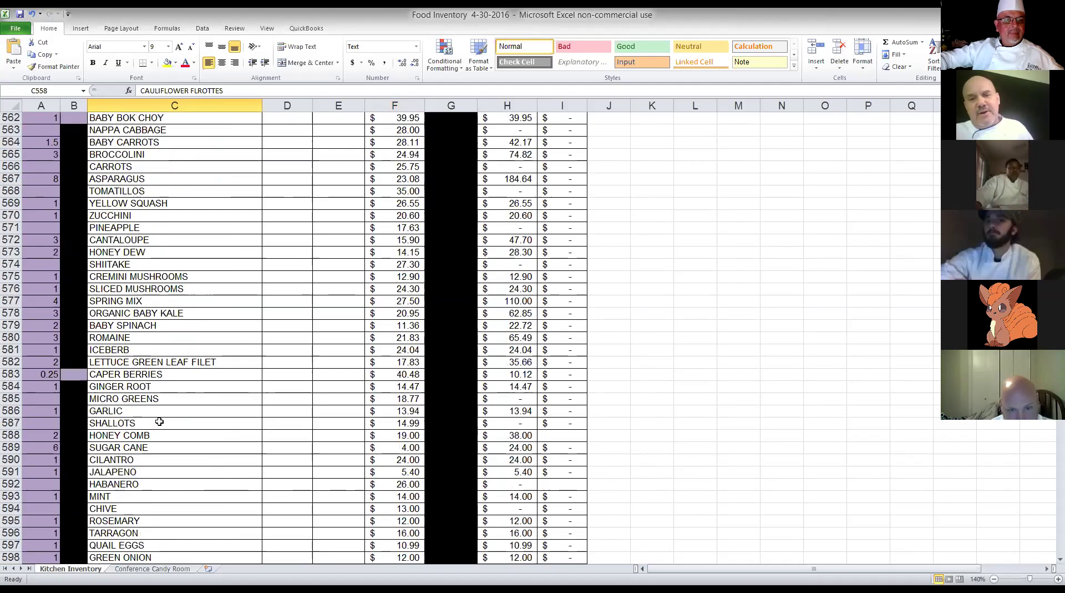
pyautogui.scroll(-1, 159, 423)
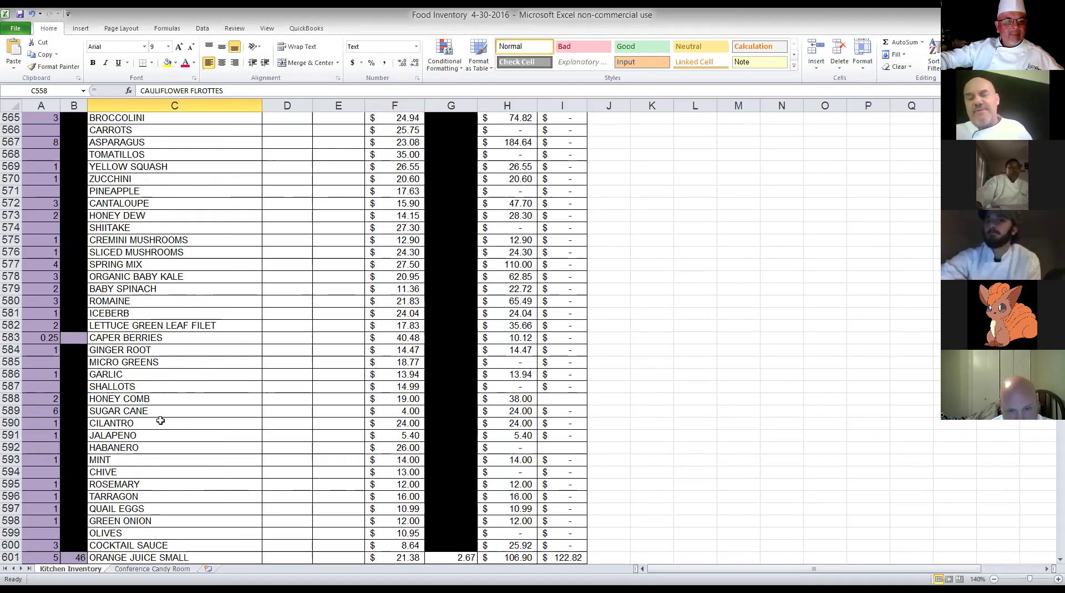
pyautogui.scroll(-3, 161, 421)
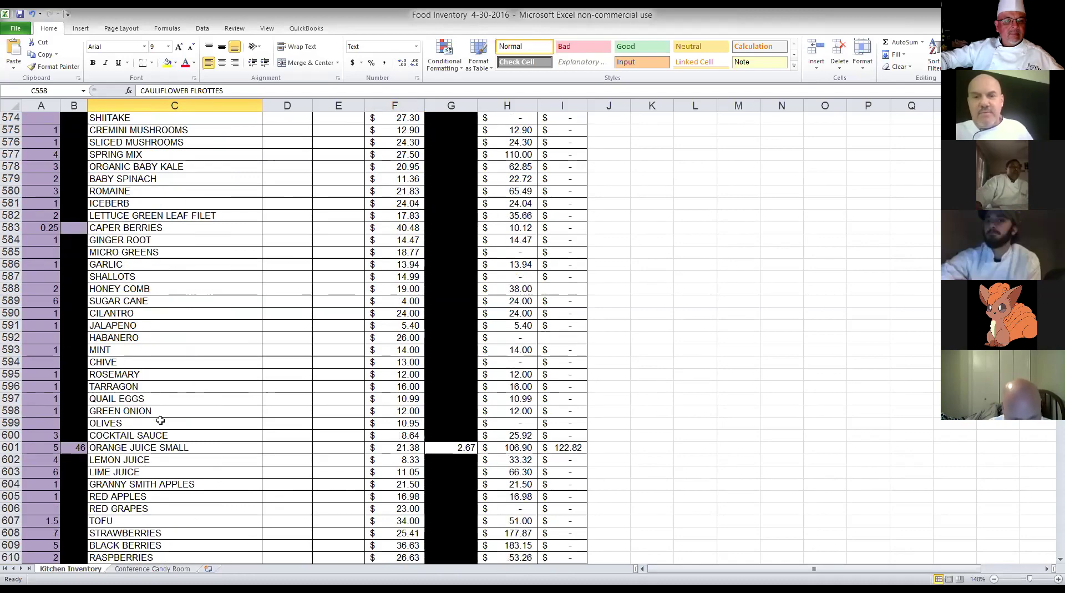
pyautogui.scroll(-1, 161, 421)
pyautogui.scroll(-1, 160, 421)
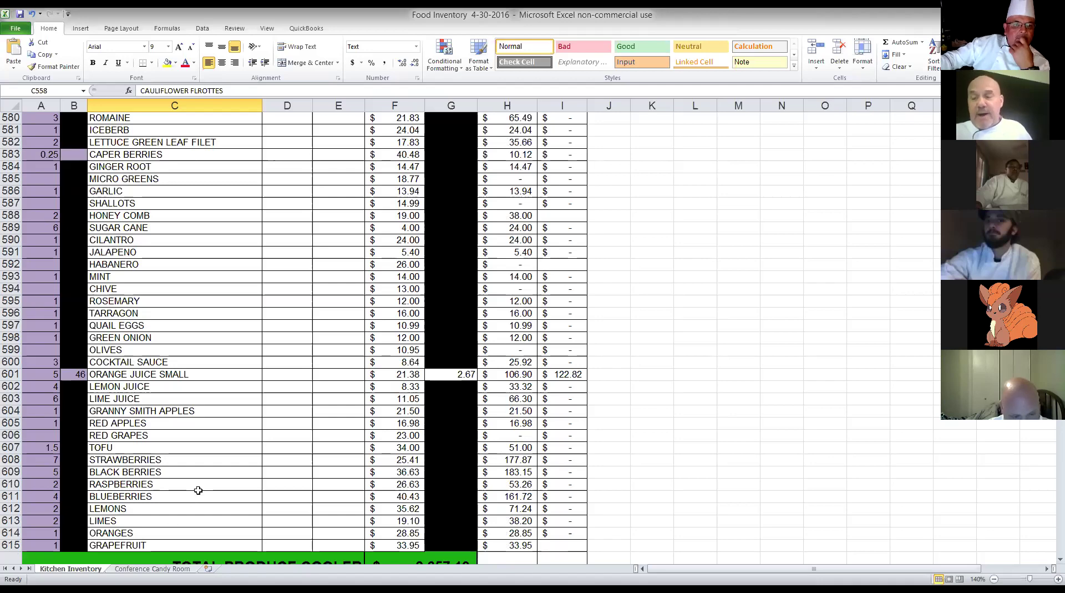
pyautogui.scroll(-2, 198, 486)
# - Return to the start of Produce and check the cherry tomatoes' unit price and the celery and lotus root rows
pyautogui.scroll(4, 205, 482)
pyautogui.scroll(14, 205, 482)
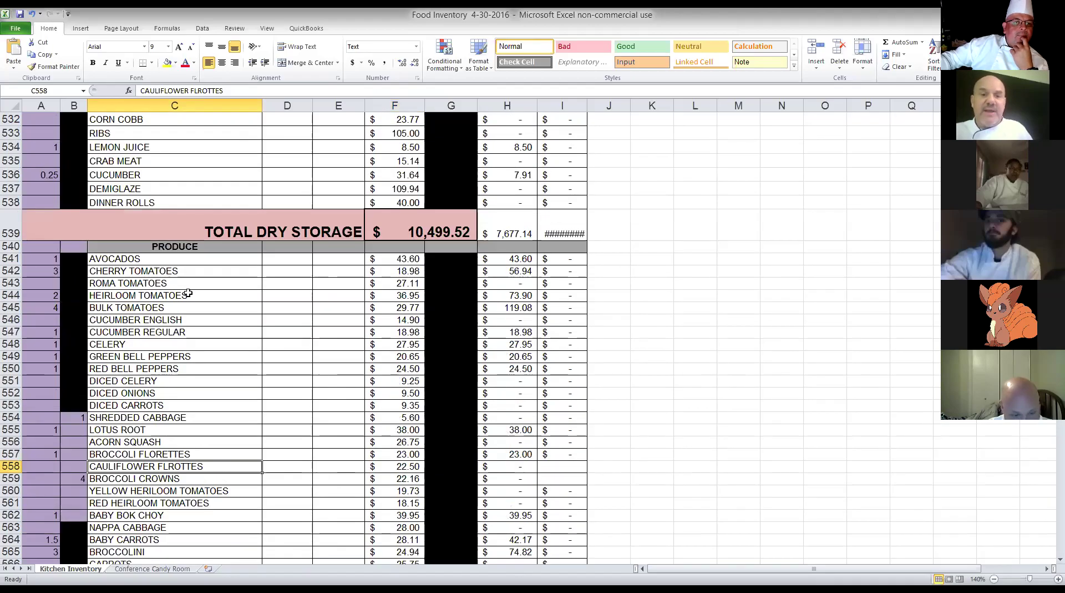
pyautogui.click(395, 271)
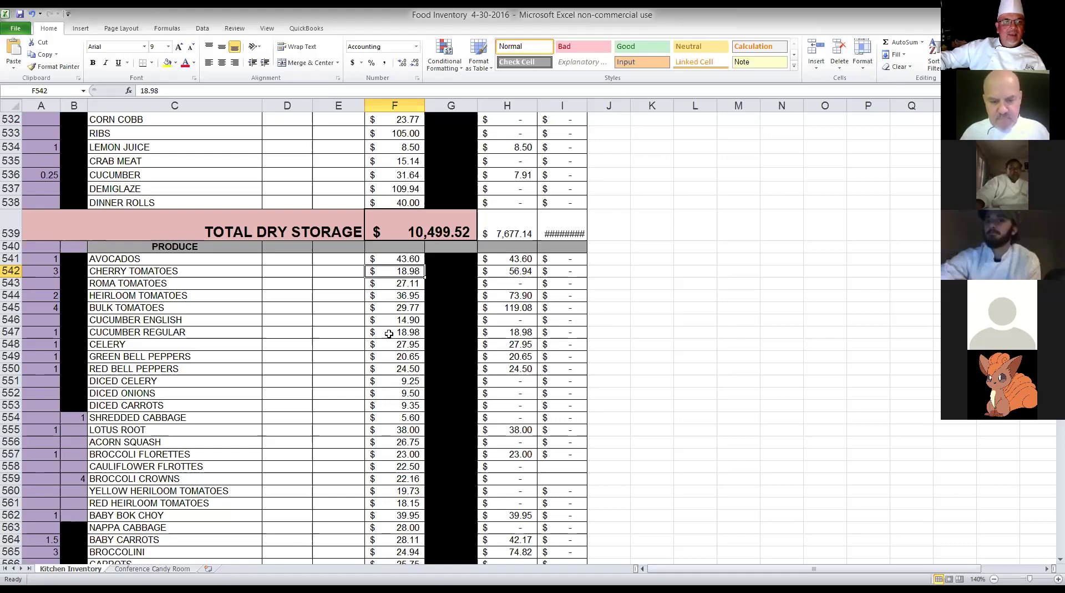
pyautogui.click(119, 345)
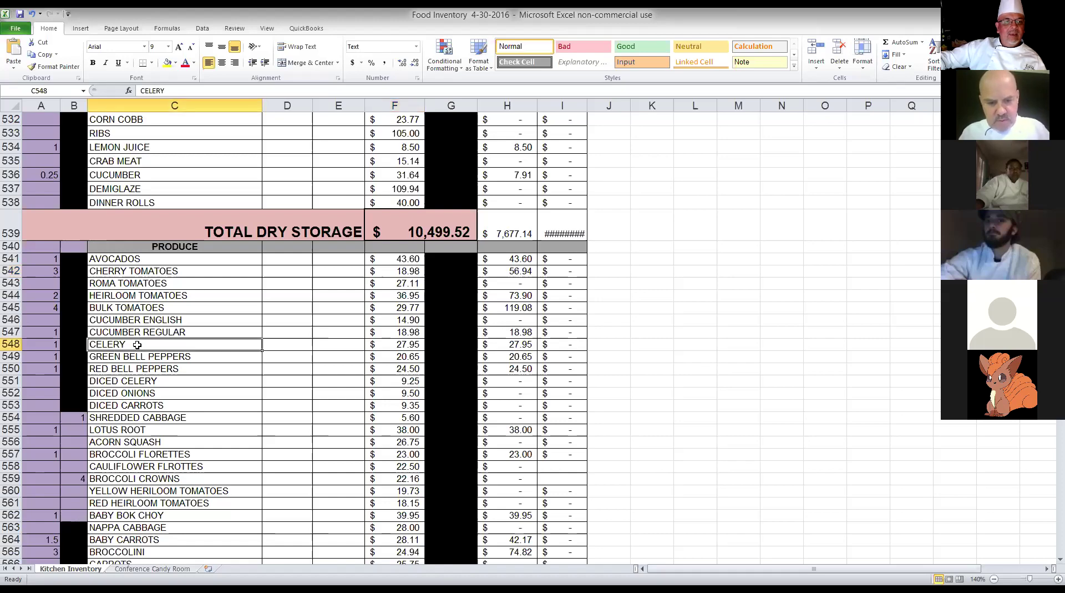
pyautogui.click(191, 430)
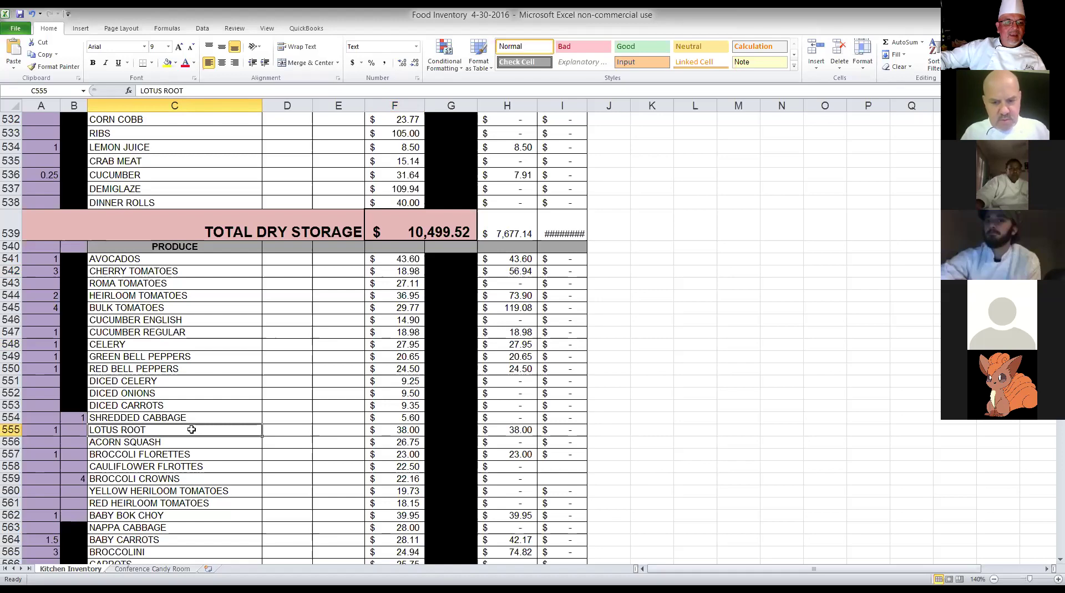
# - Go back to the start of the inventory and review the Dairy Cooler items, including soy milk, the original cream cheese spread cup and the whole cheeses
pyautogui.scroll(14, 192, 429)
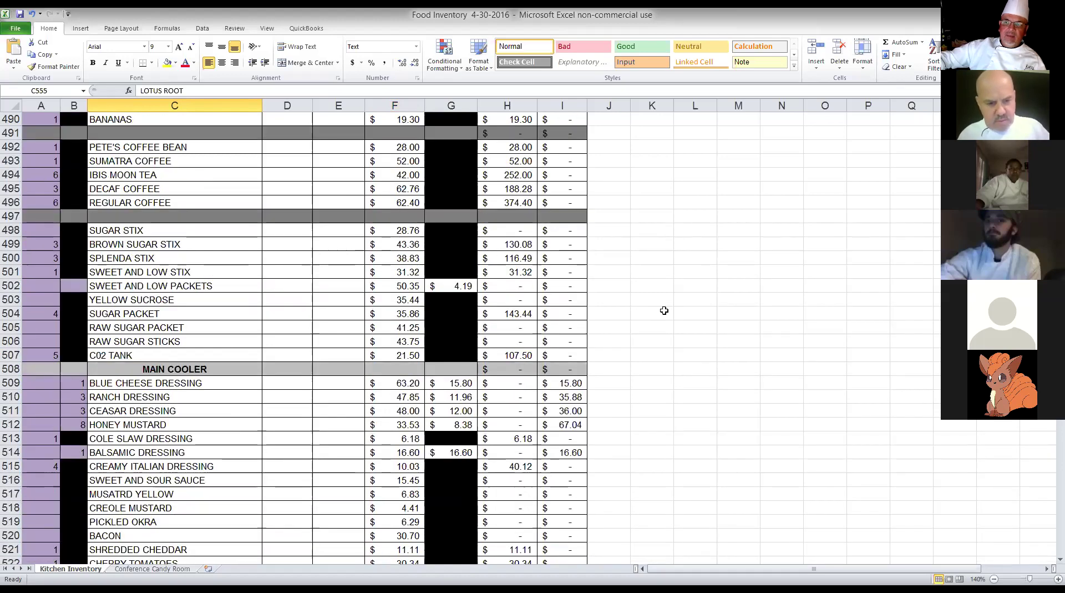
pyautogui.scroll(20, 664, 310)
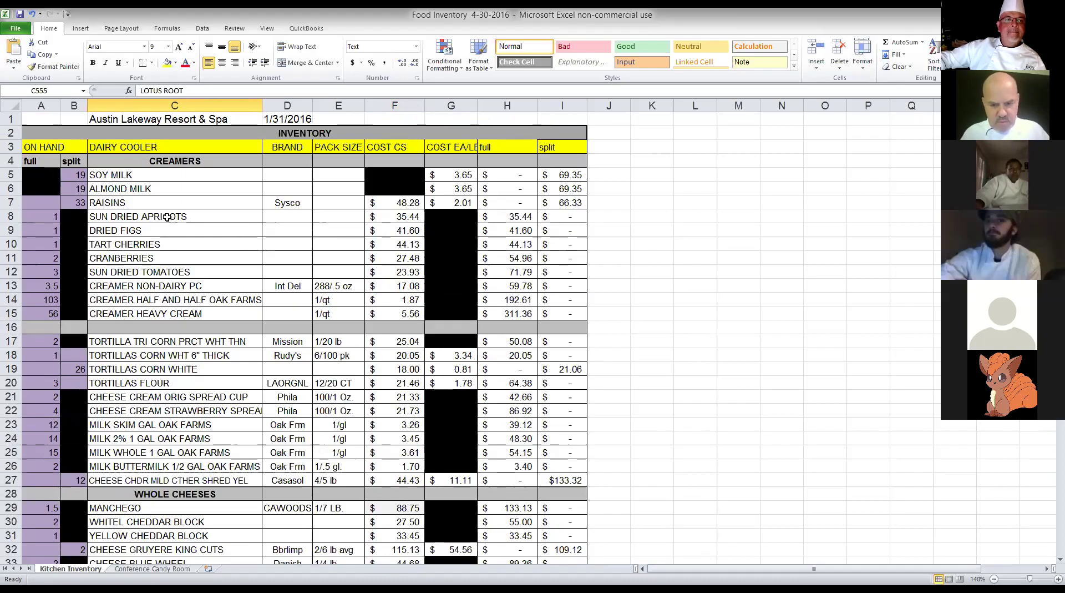
pyautogui.click(172, 176)
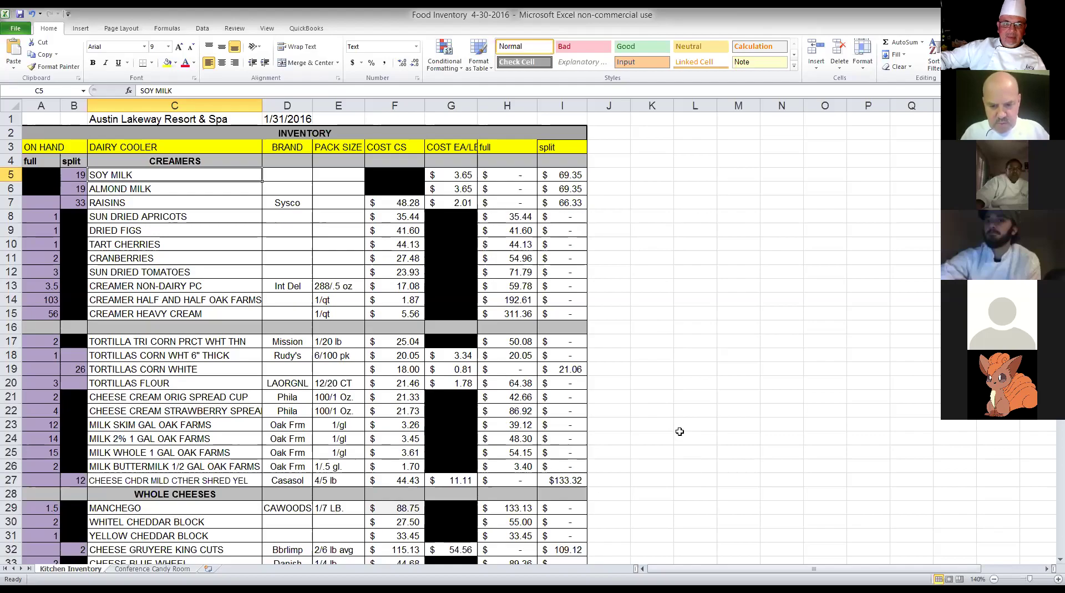
pyautogui.click(218, 392)
pyautogui.scroll(-5, 219, 392)
pyautogui.scroll(-7, 218, 391)
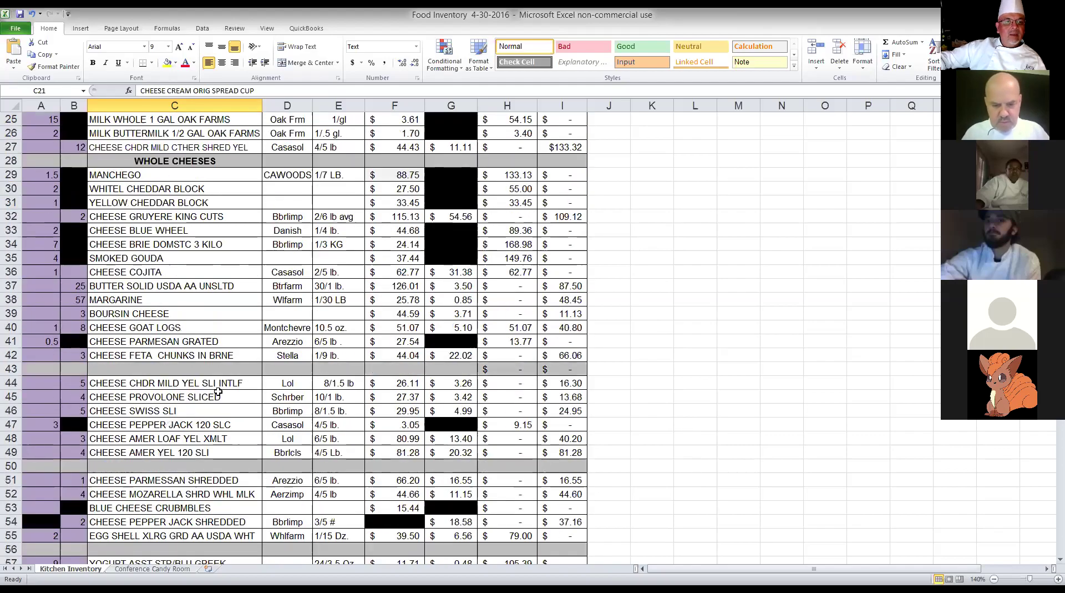
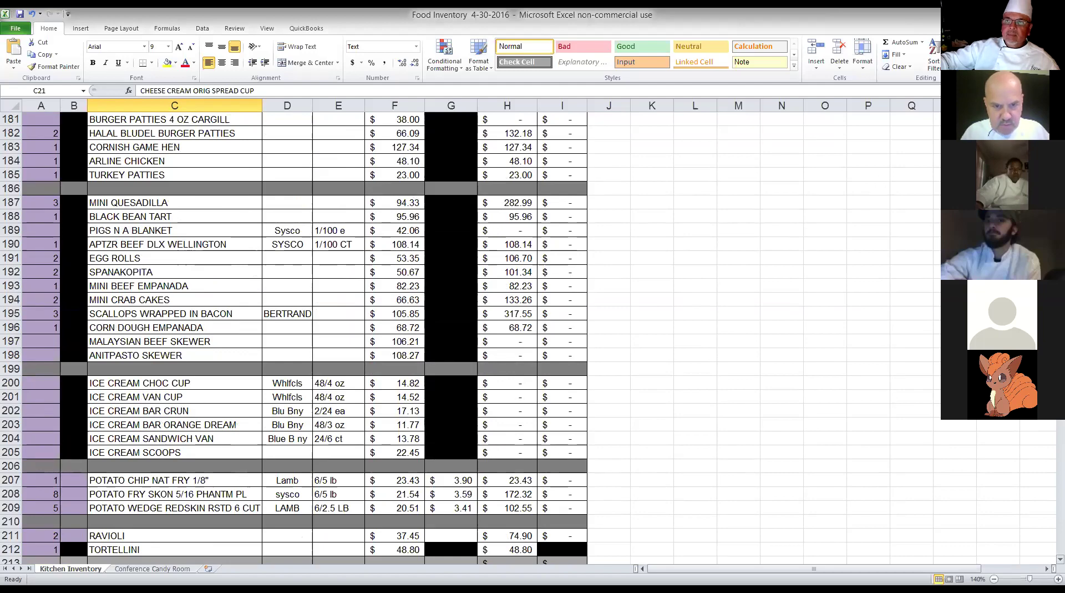
# - Reduce the workbook window, inspect the cornish game hen's full-quantity total formula, and return the window to full size
pyautogui.press('super+Down')
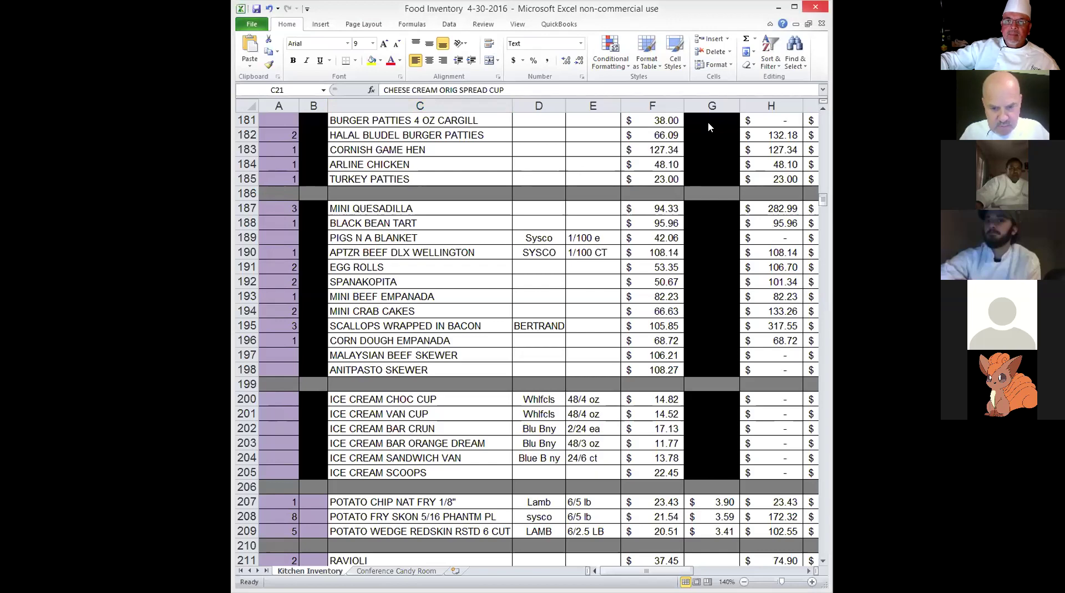
pyautogui.click(771, 149)
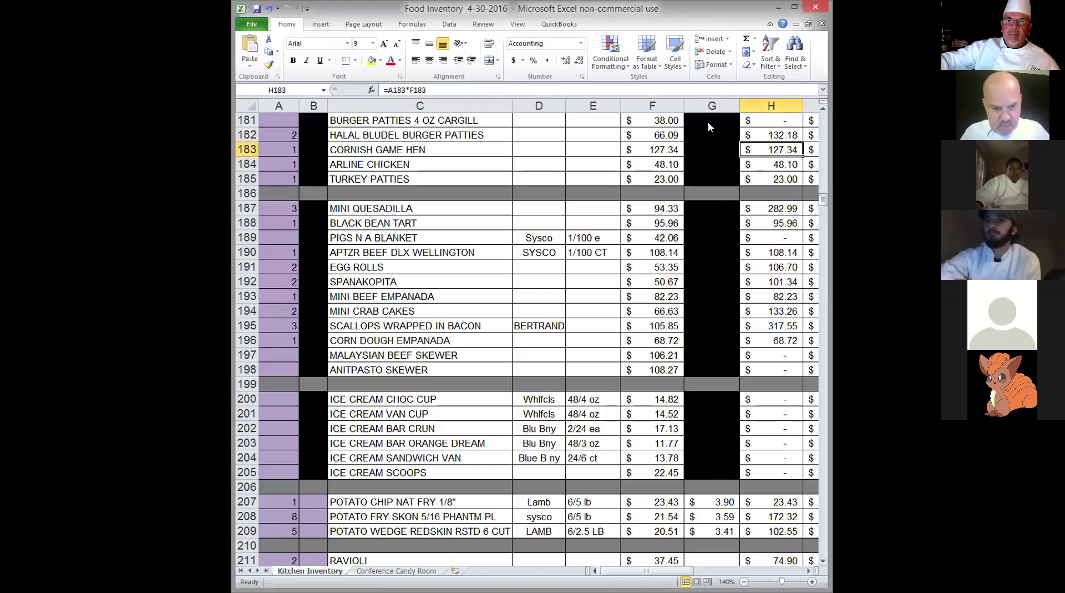
pyautogui.click(794, 7)
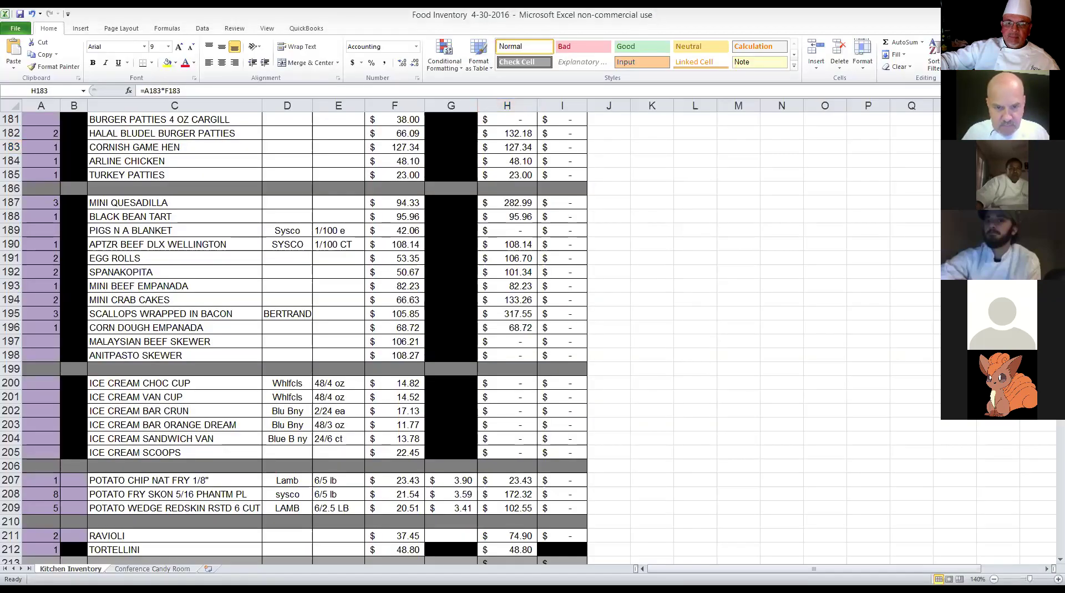
pyautogui.press('super+Down')
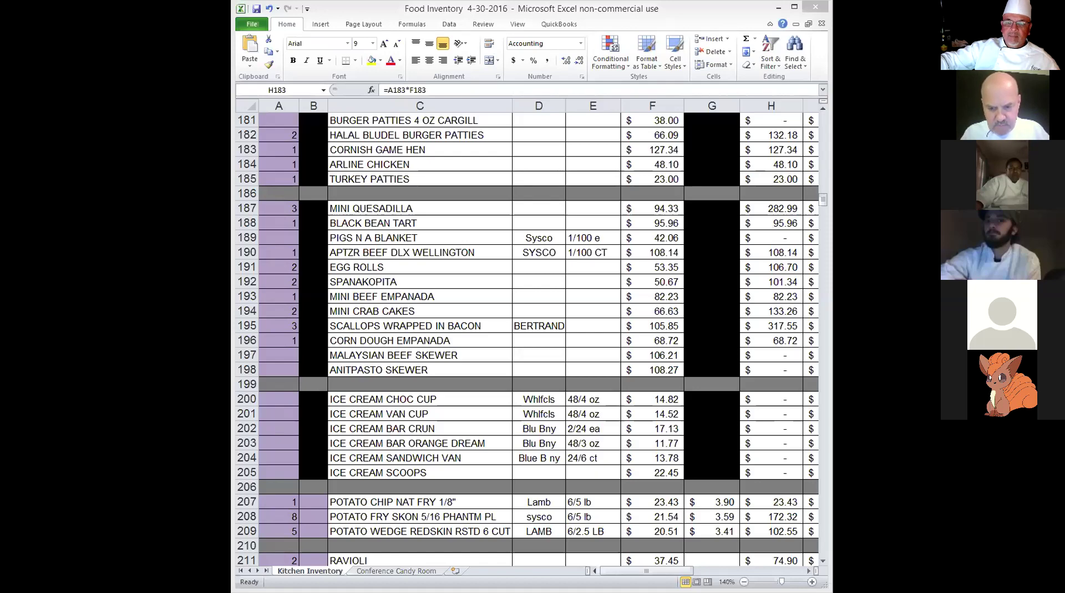
pyautogui.press('super+Up')
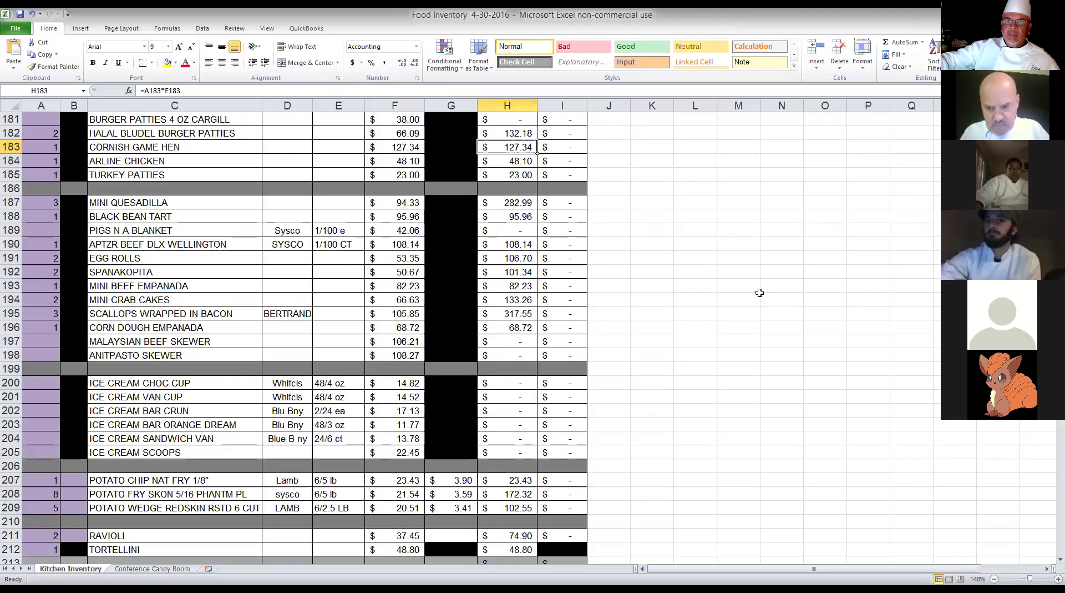
# - Skim the inventory from the Freezer's ice cream rows through Dry Storage and Main Cooler to the start of Produce
pyautogui.click(223, 394)
pyautogui.scroll(-9, 237, 377)
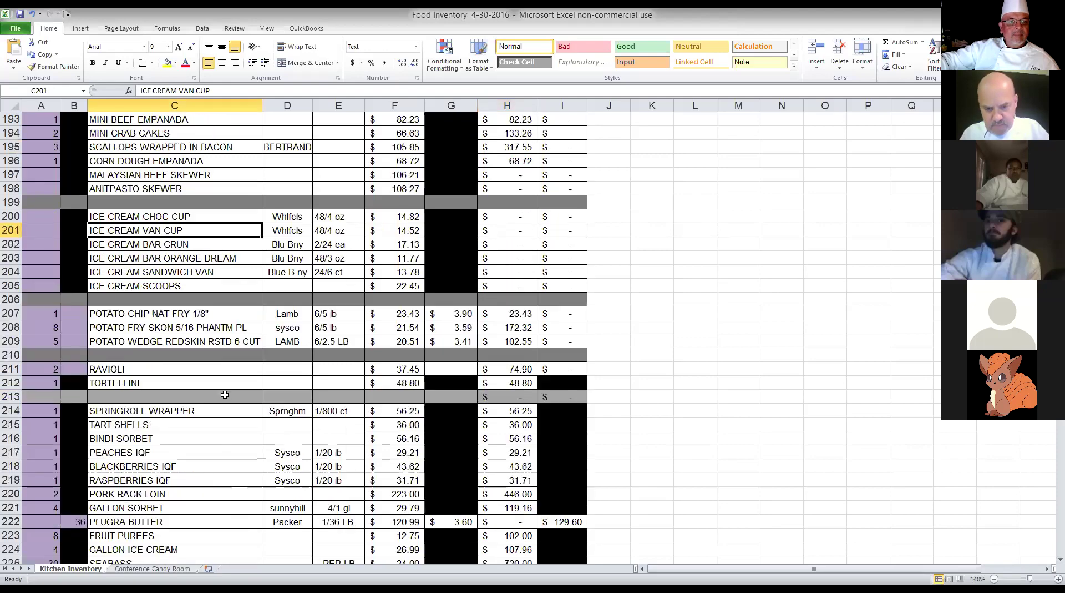
pyautogui.scroll(-9, 253, 377)
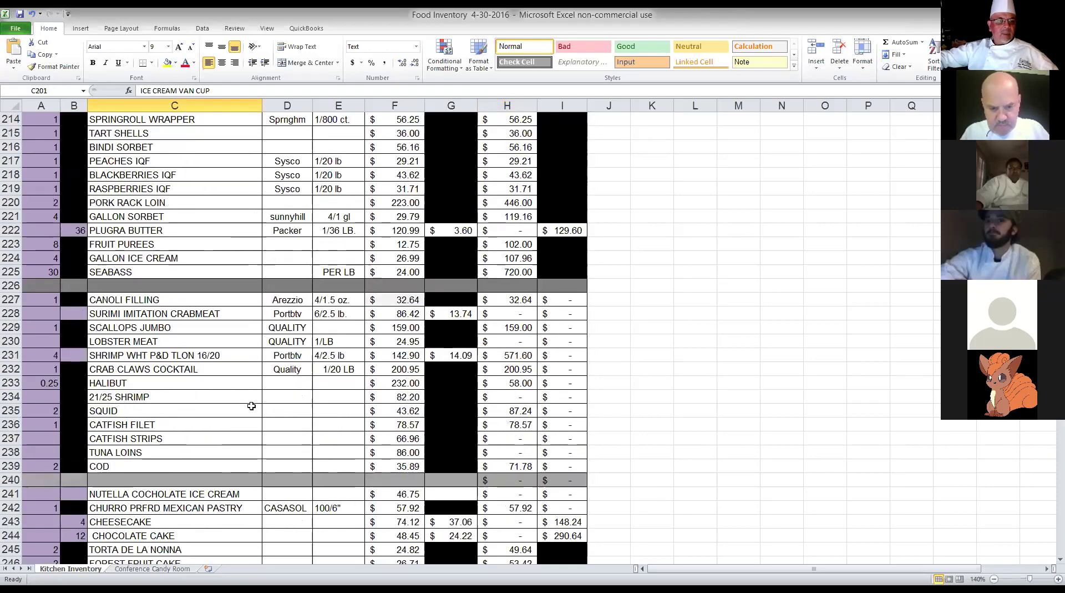
pyautogui.scroll(-18, 250, 402)
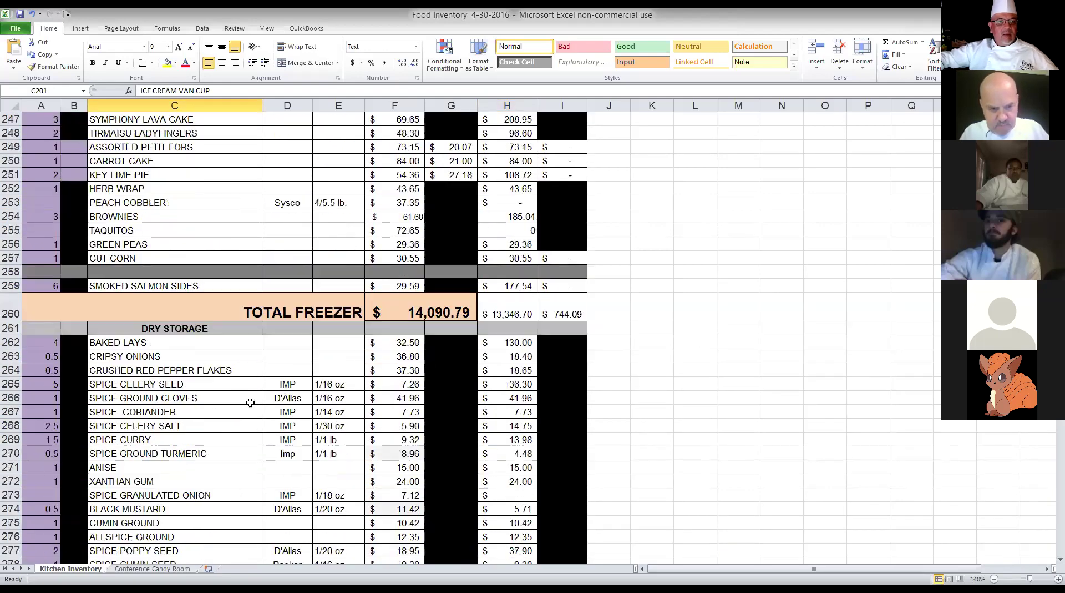
pyautogui.scroll(-20, 253, 417)
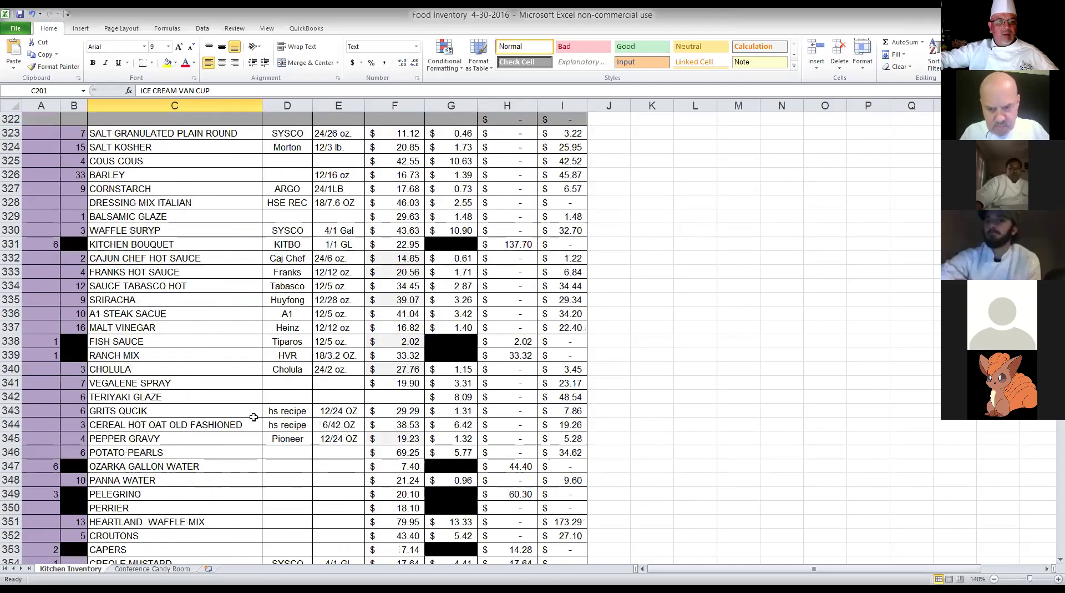
pyautogui.scroll(-20, 247, 423)
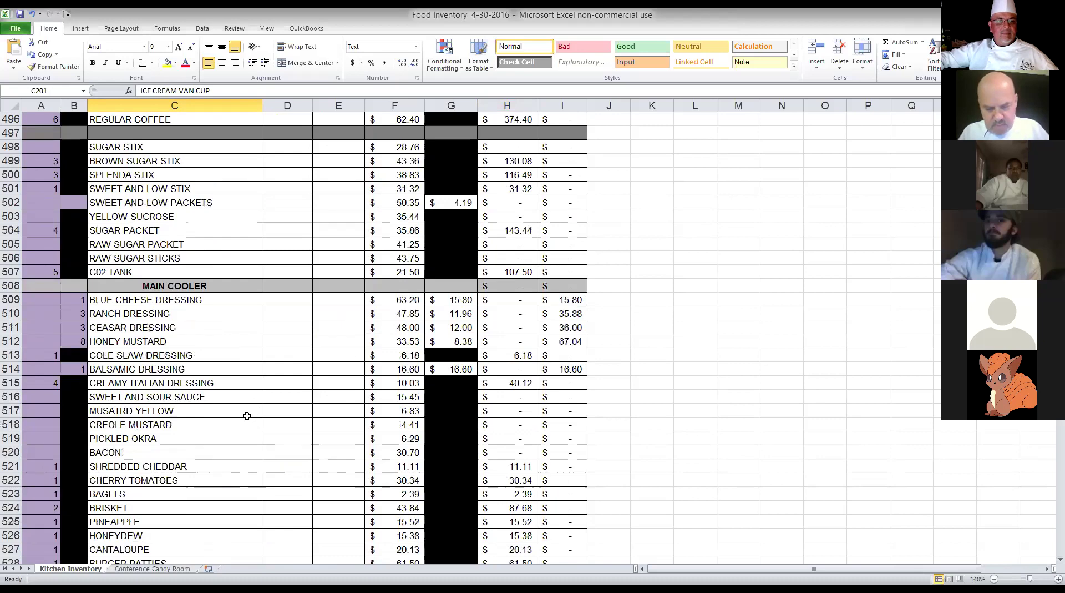
pyautogui.scroll(-14, 247, 415)
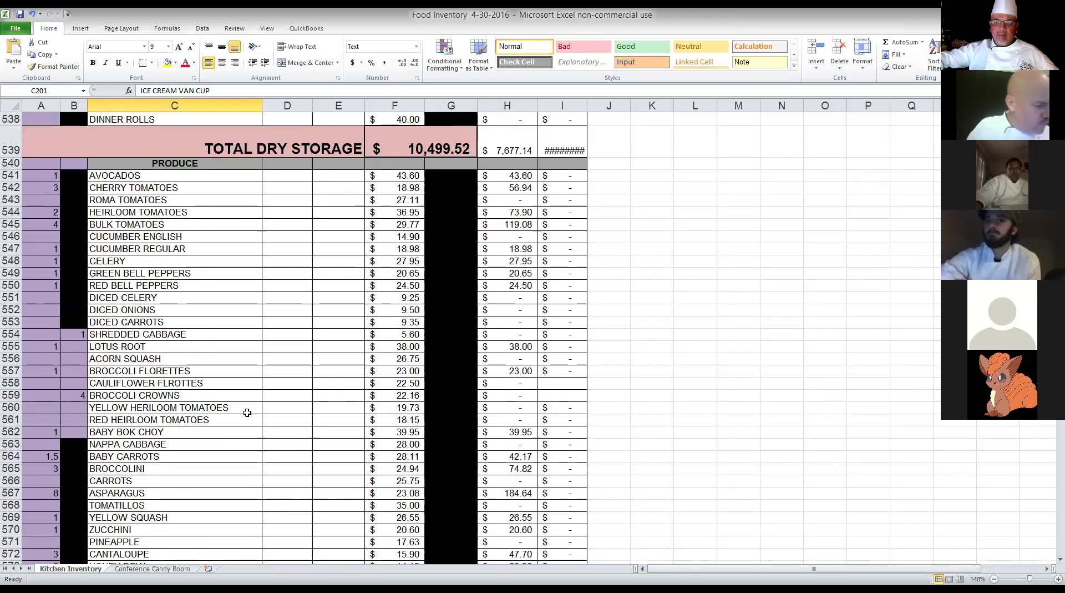
# - Enlarge the worksheet view to 170% and bring the quantity and item name columns back into view
pyautogui.click(1058, 578)
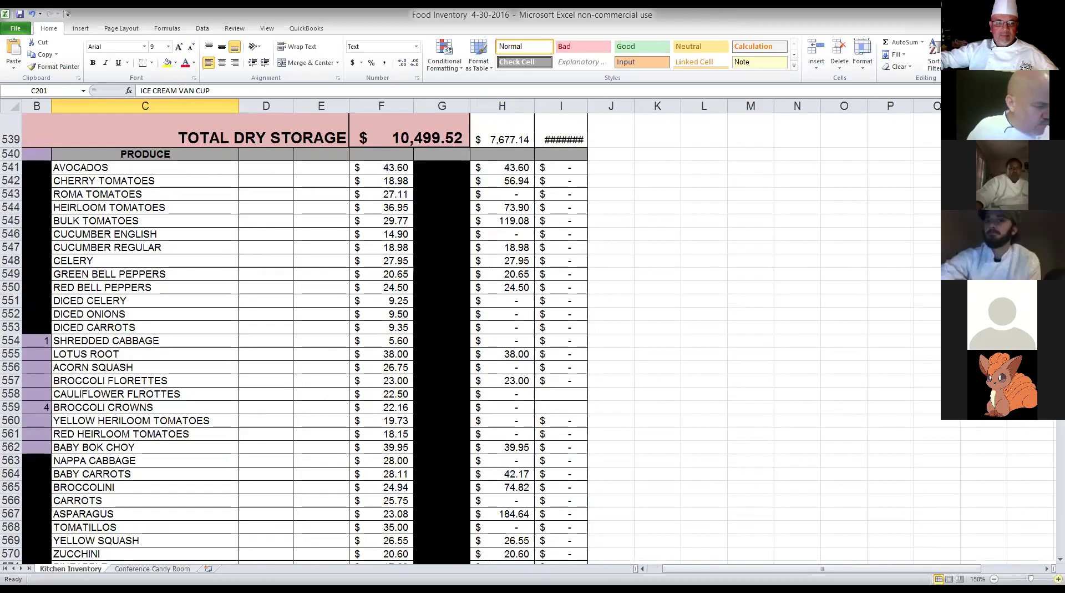
pyautogui.click(1058, 579)
pyautogui.click(1058, 579)
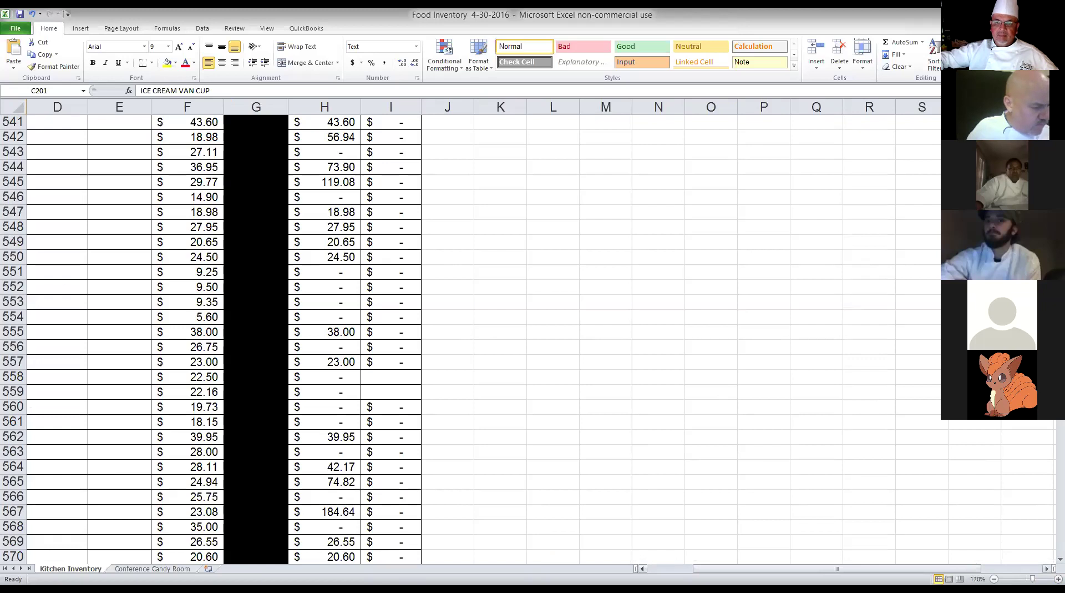
pyautogui.click(643, 569)
# - Review the herbs, juices and fruit at the end of Produce, plus the total produce cooler and Chef's Office rows
pyautogui.scroll(-3, 456, 474)
pyautogui.scroll(-12, 456, 474)
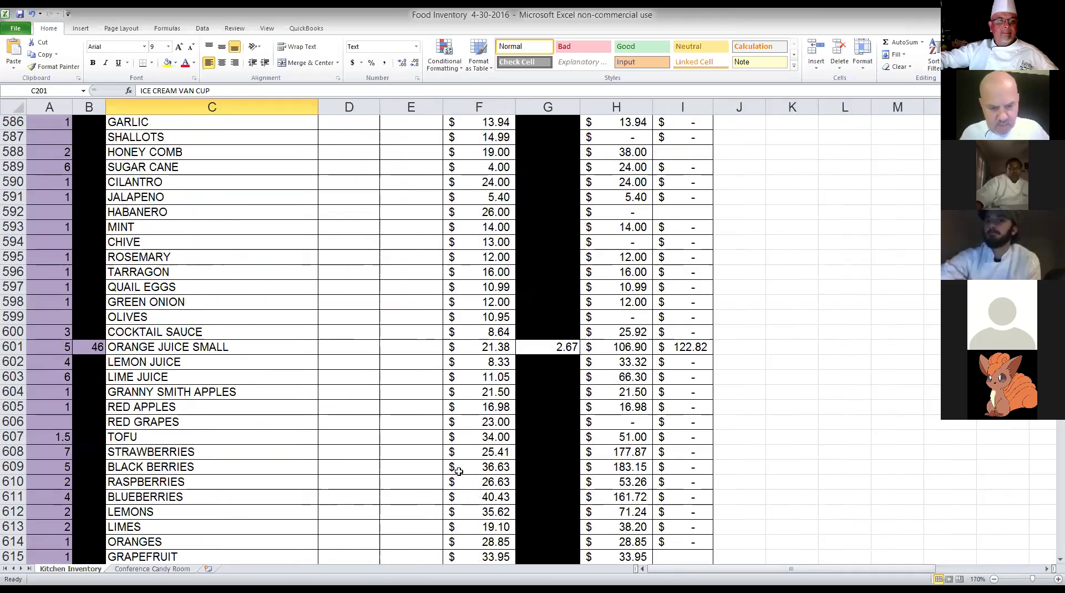
pyautogui.scroll(5, 458, 472)
pyautogui.scroll(-4, 459, 471)
pyautogui.scroll(-5, 458, 471)
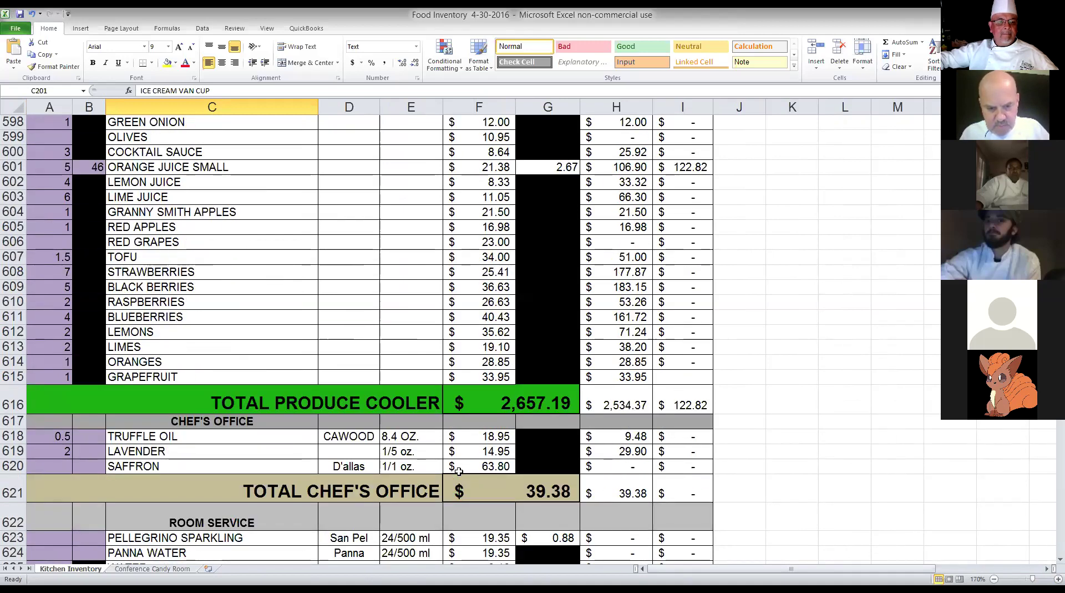
pyautogui.scroll(2, 458, 471)
pyautogui.scroll(1, 459, 471)
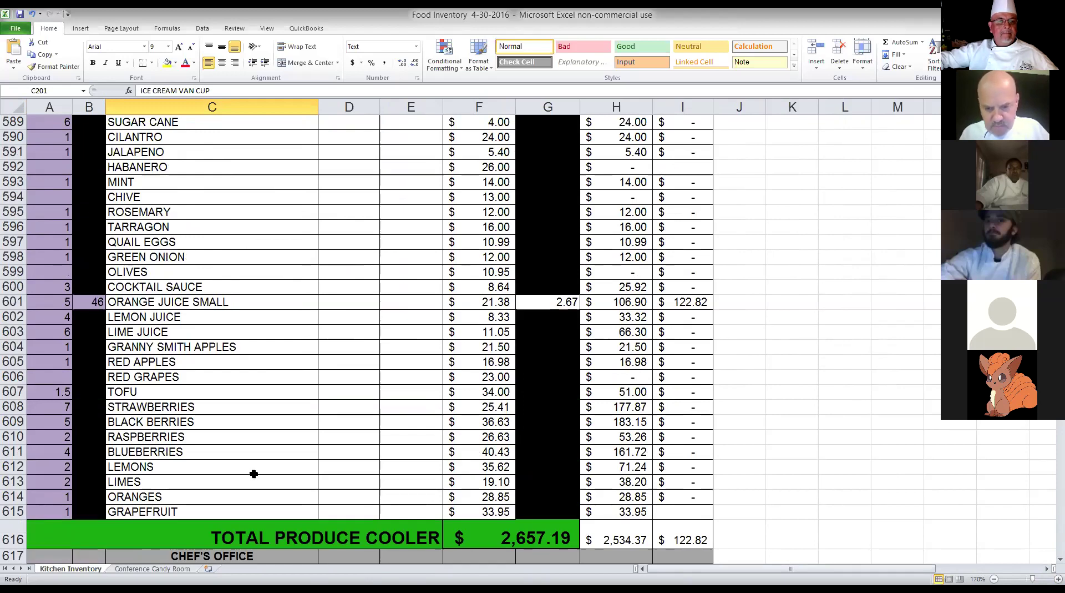
# - Review the Produce items back to the Produce heading, check the last Dry Storage rows and total, and return to the herbs and juices
pyautogui.scroll(3, 258, 470)
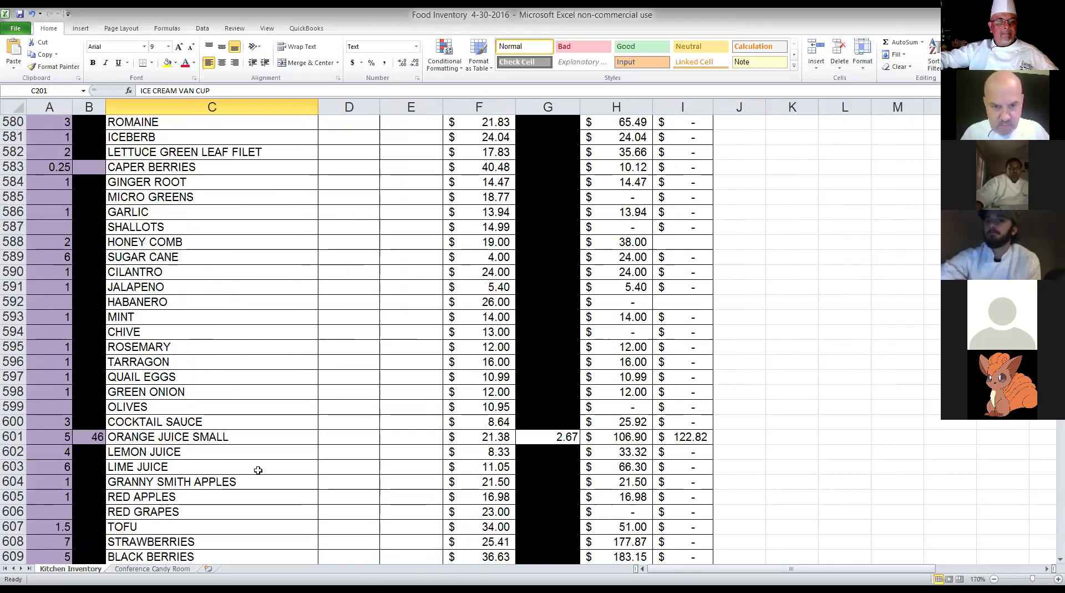
pyautogui.scroll(2, 258, 470)
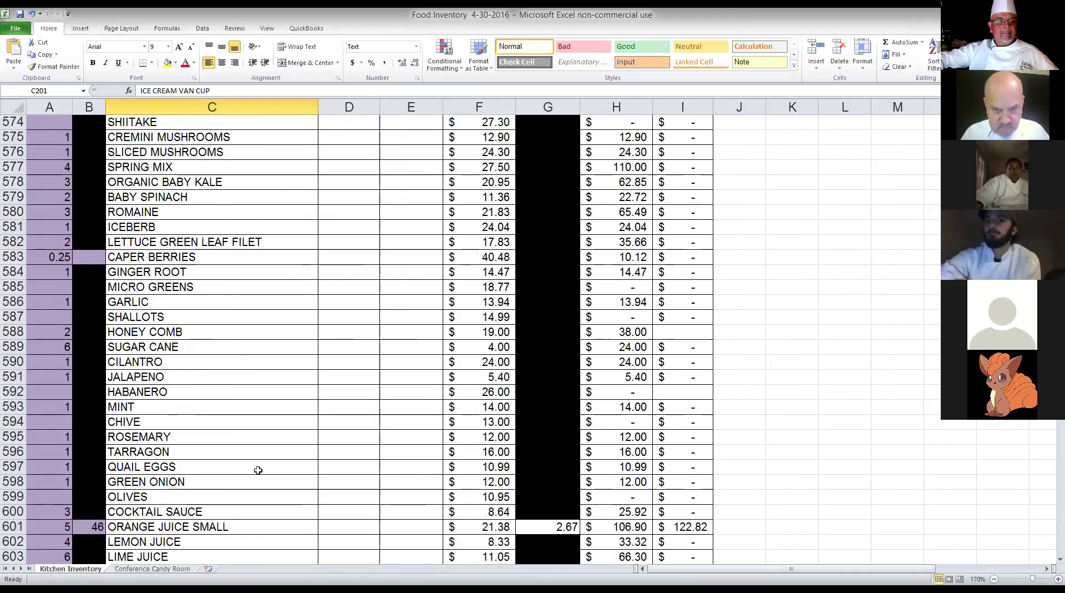
pyautogui.scroll(2, 258, 470)
pyautogui.scroll(3, 258, 470)
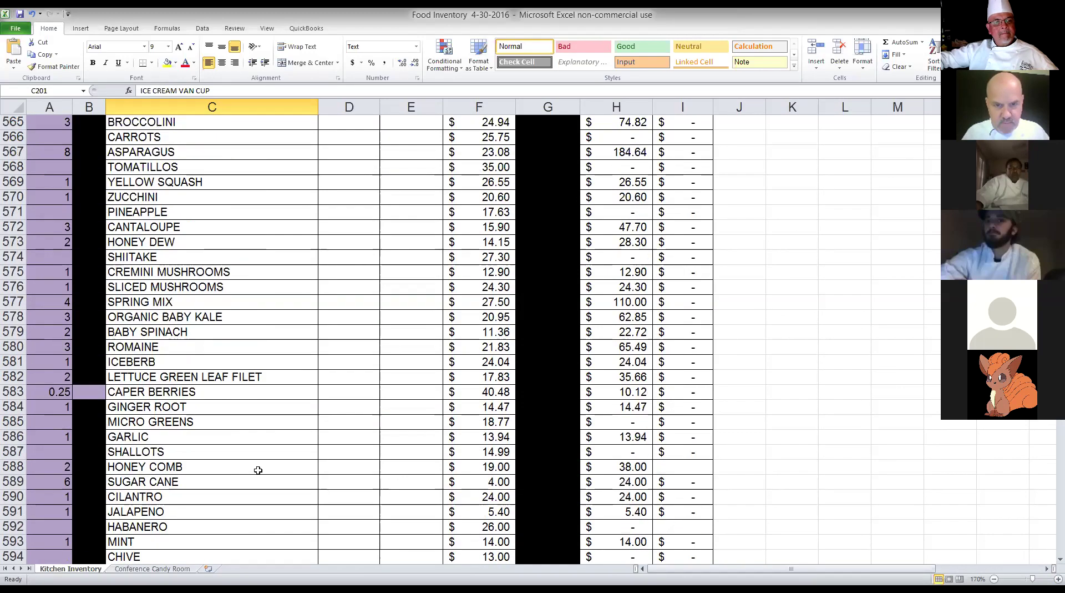
pyautogui.scroll(4, 258, 470)
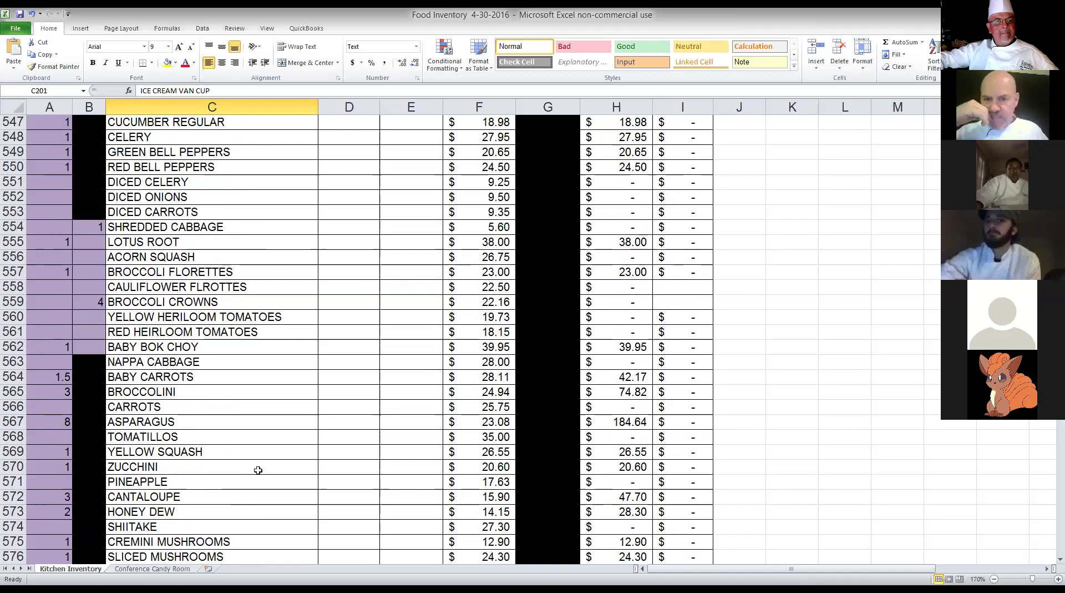
pyautogui.scroll(3, 258, 470)
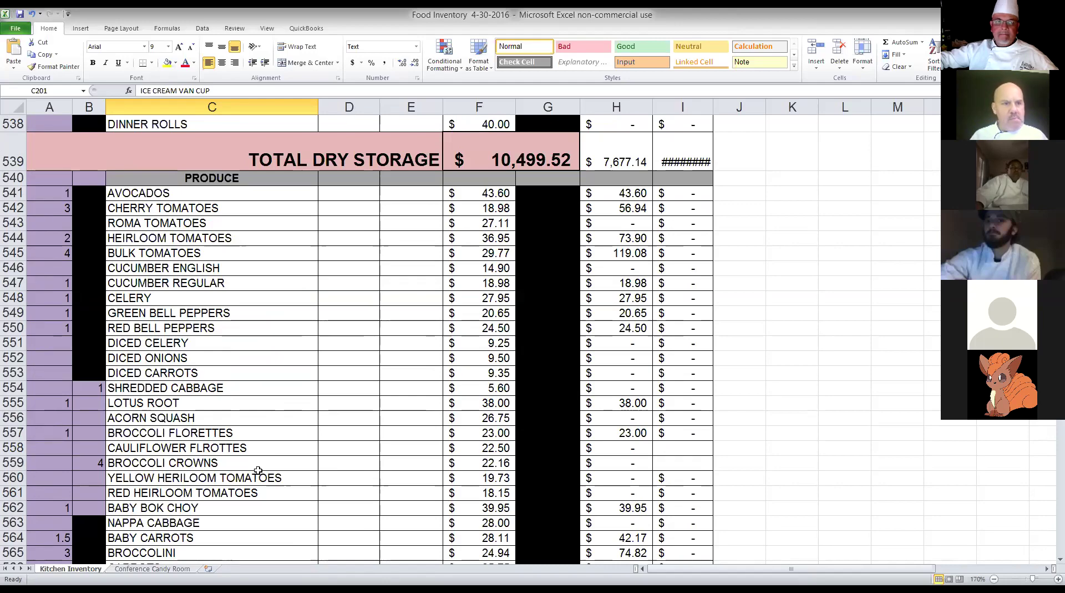
pyautogui.scroll(5, 258, 470)
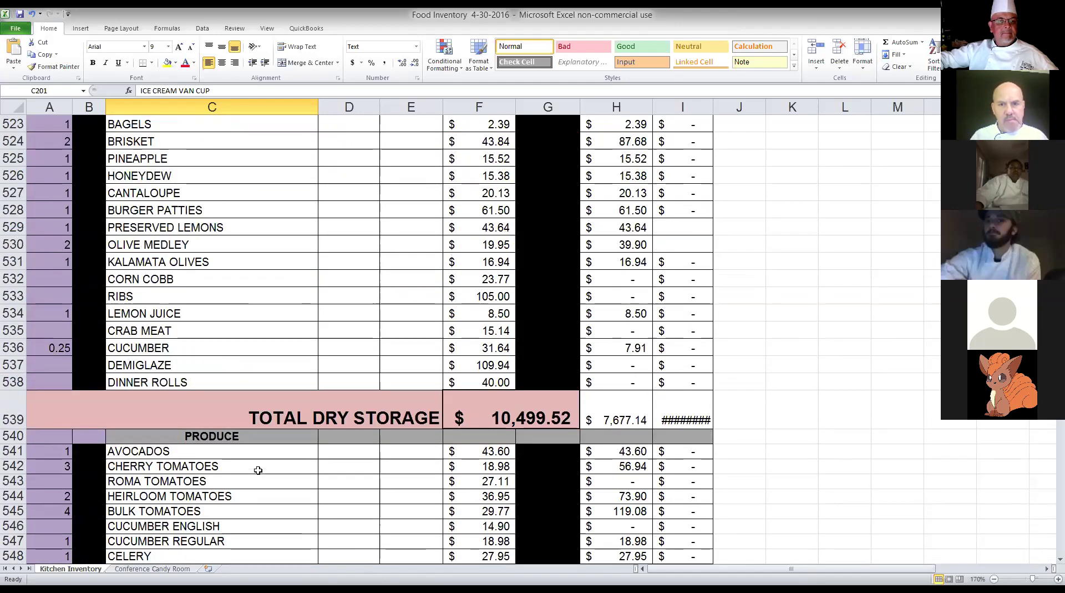
pyautogui.scroll(3, 258, 470)
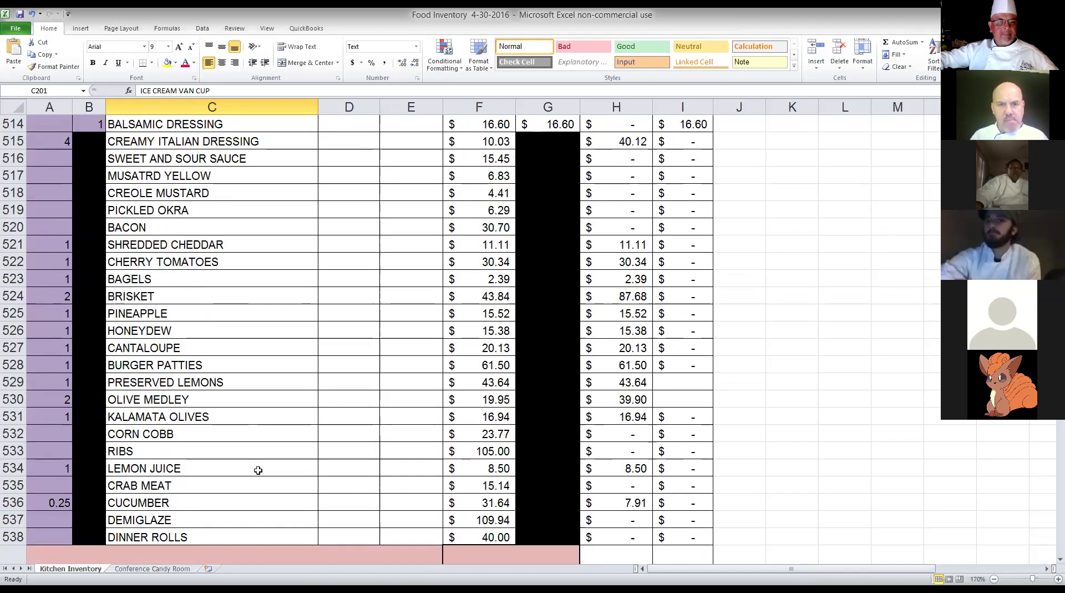
pyautogui.scroll(1, 258, 471)
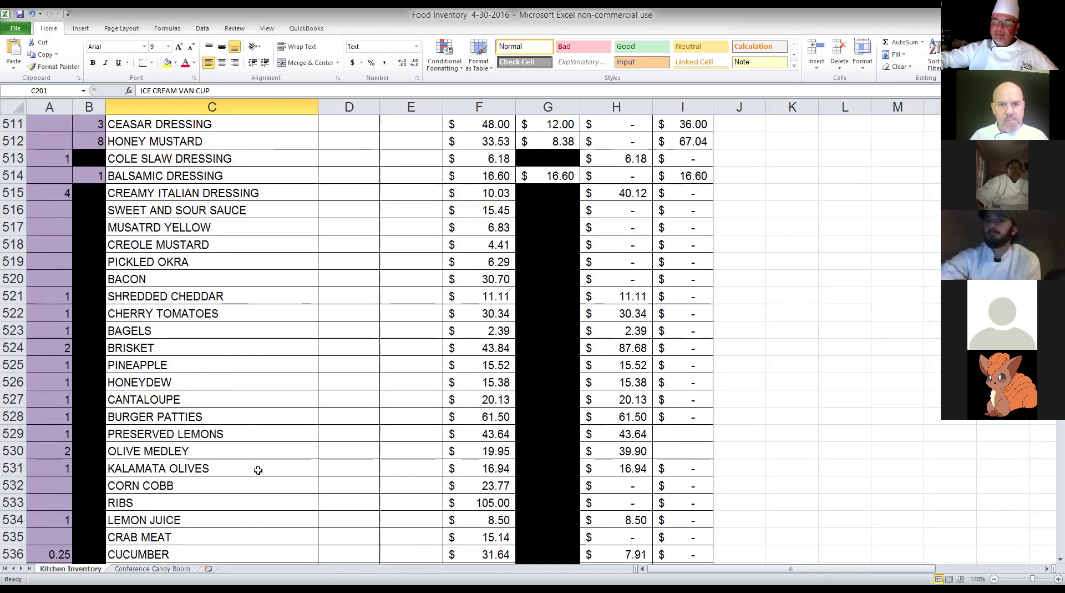
pyautogui.scroll(-9, 258, 471)
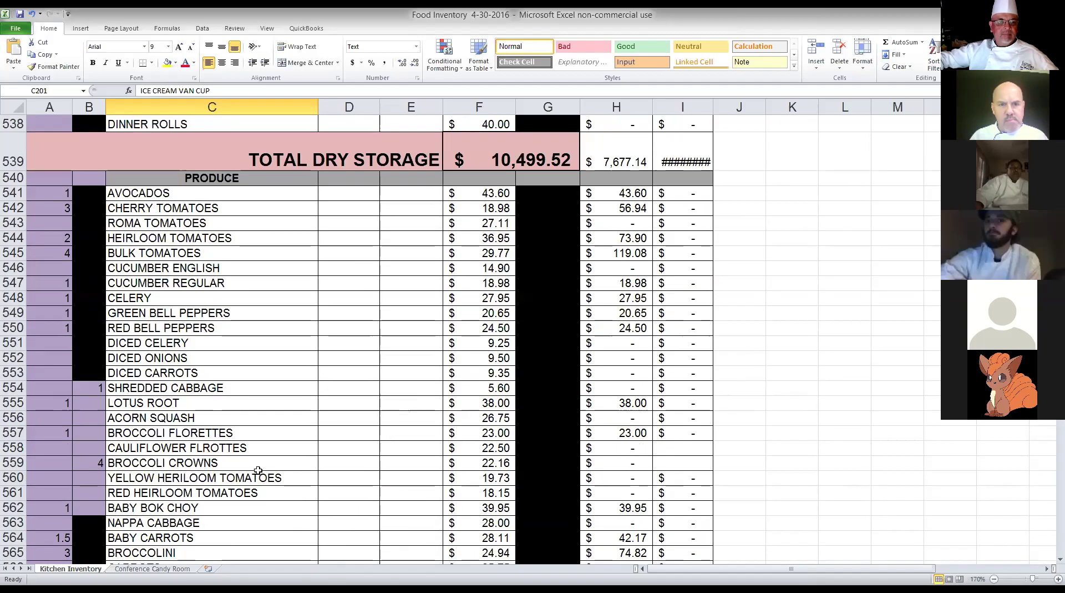
pyautogui.scroll(-13, 258, 471)
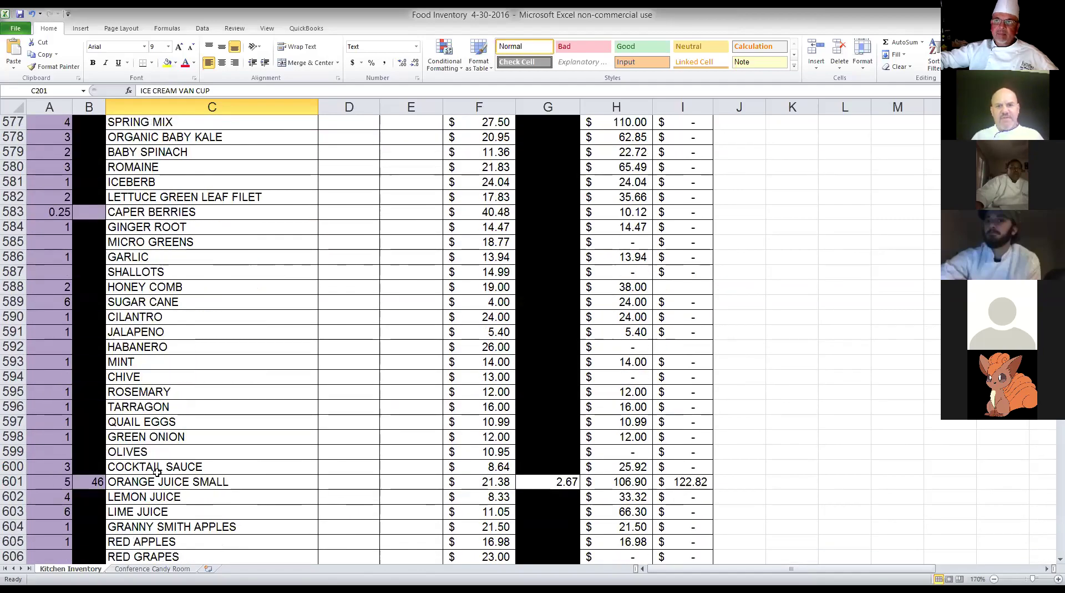
# - Reduce the workbook window, return it to full size, and skim back through Dry Storage to the Freezer's bread and pastry rows
pyautogui.press('super+Down')
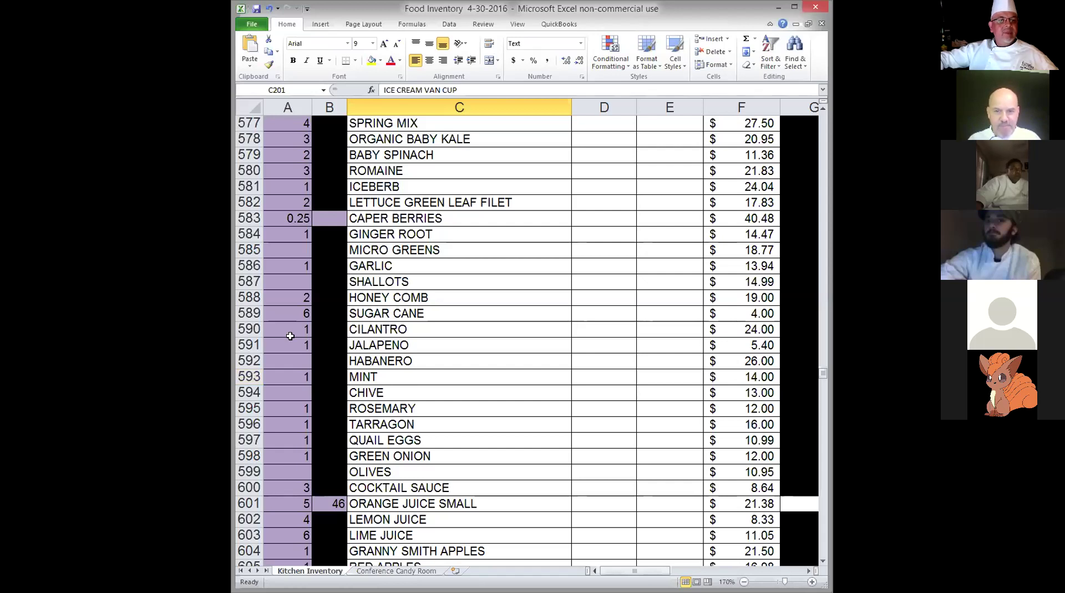
pyautogui.click(793, 8)
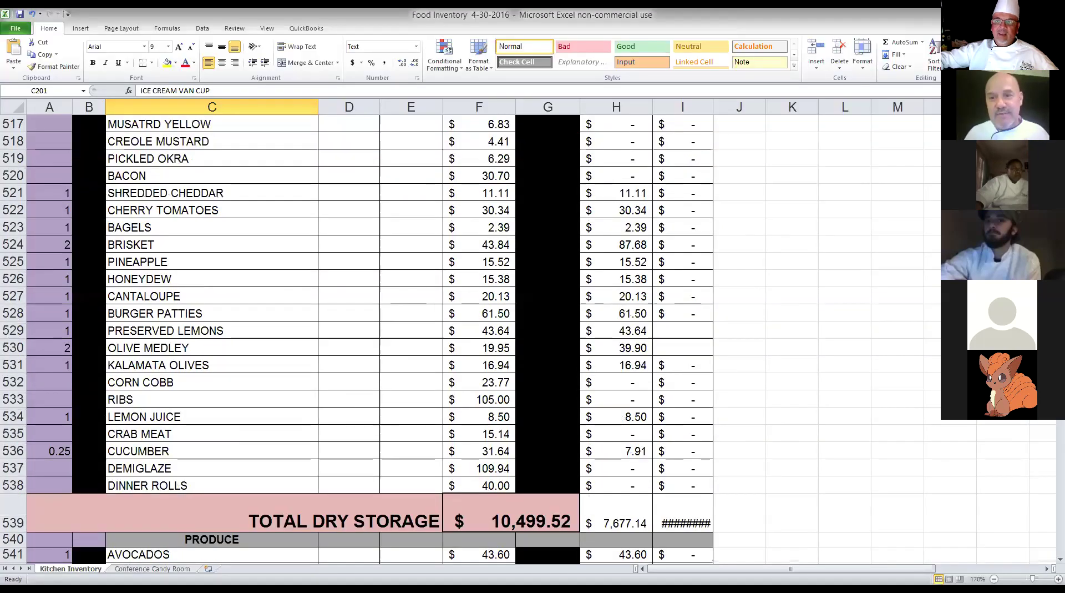
pyautogui.scroll(20, 356, 332)
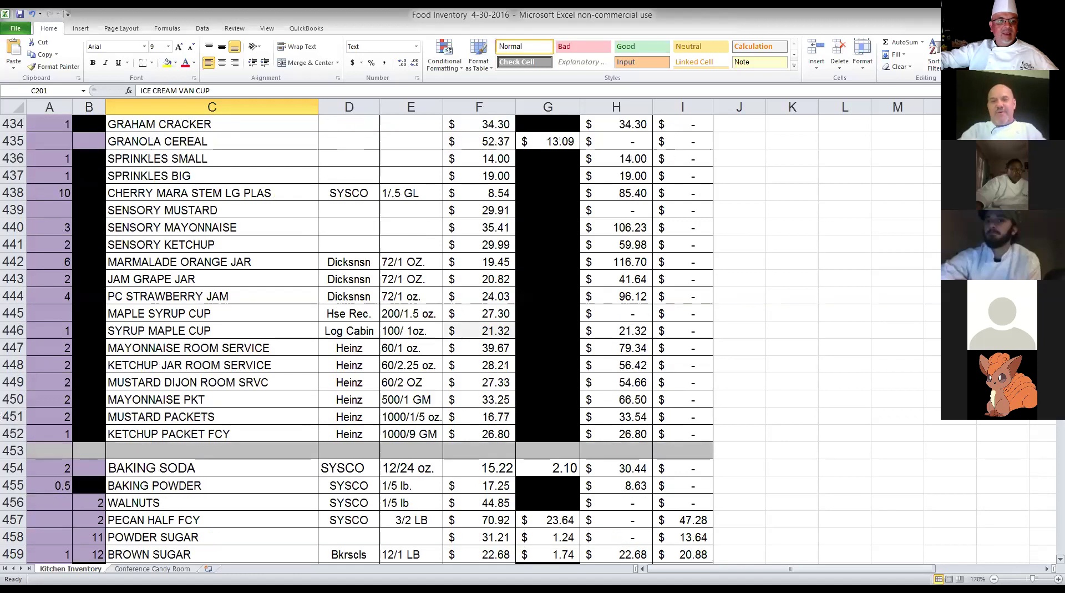
pyautogui.scroll(20, 355, 333)
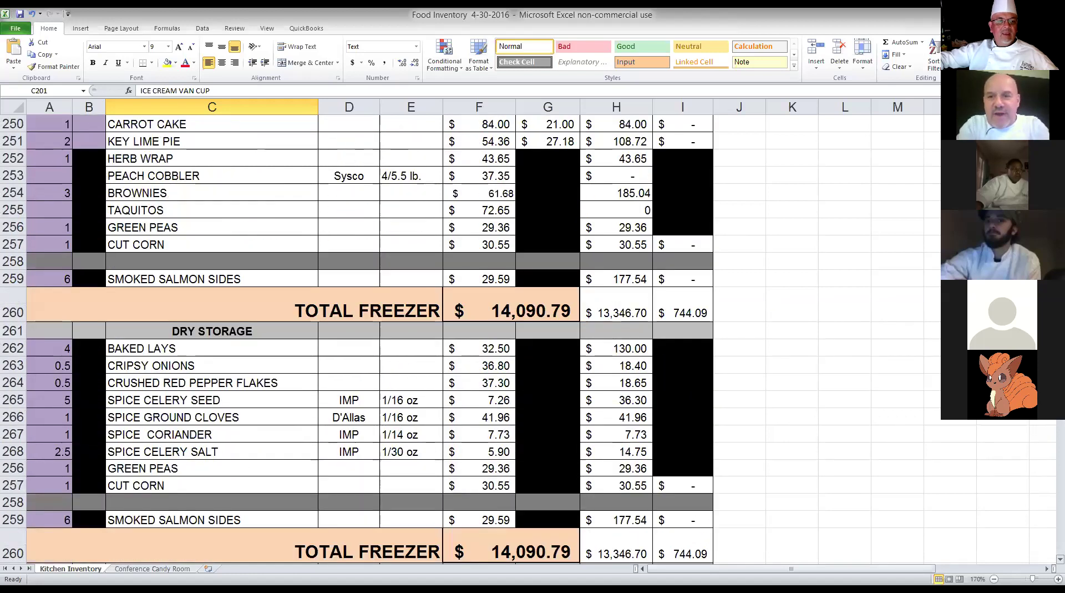
pyautogui.scroll(20, 355, 332)
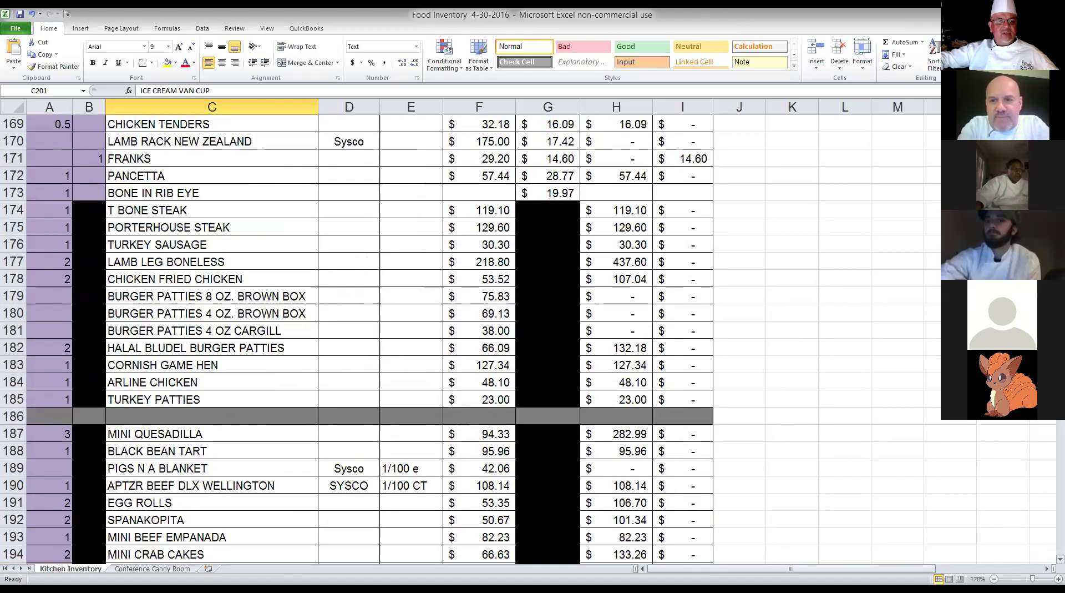
pyautogui.scroll(9, 355, 332)
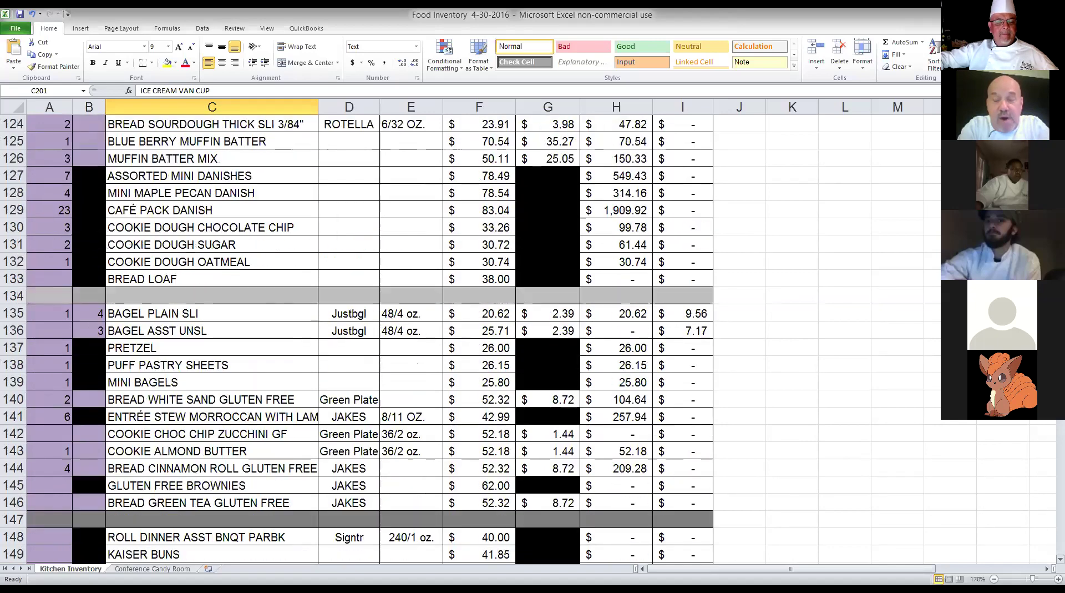
pyautogui.scroll(-5, 882, 378)
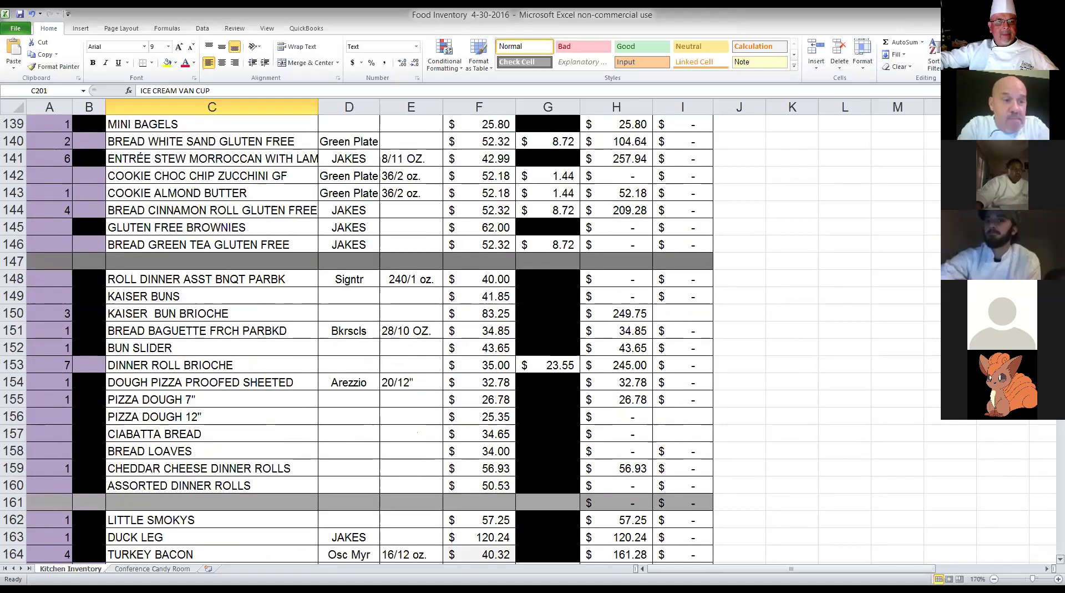
# - Review the Freezer's breads, bagels, pastries and gluten-free items, plus the Total Meat Cage row above the section
pyautogui.click(872, 423)
pyautogui.scroll(-2, 873, 424)
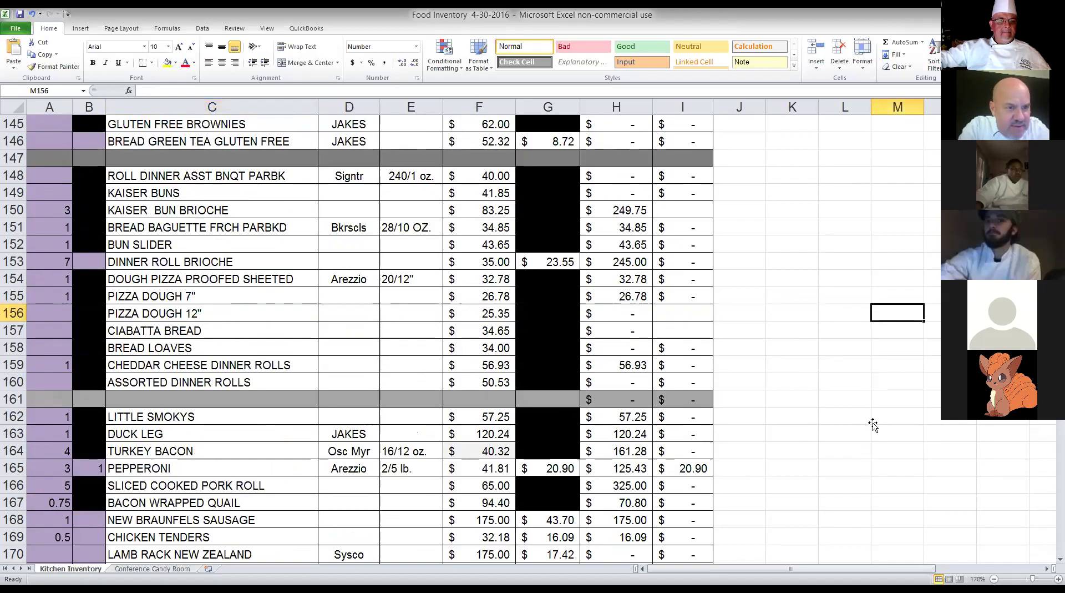
pyautogui.scroll(6, 872, 423)
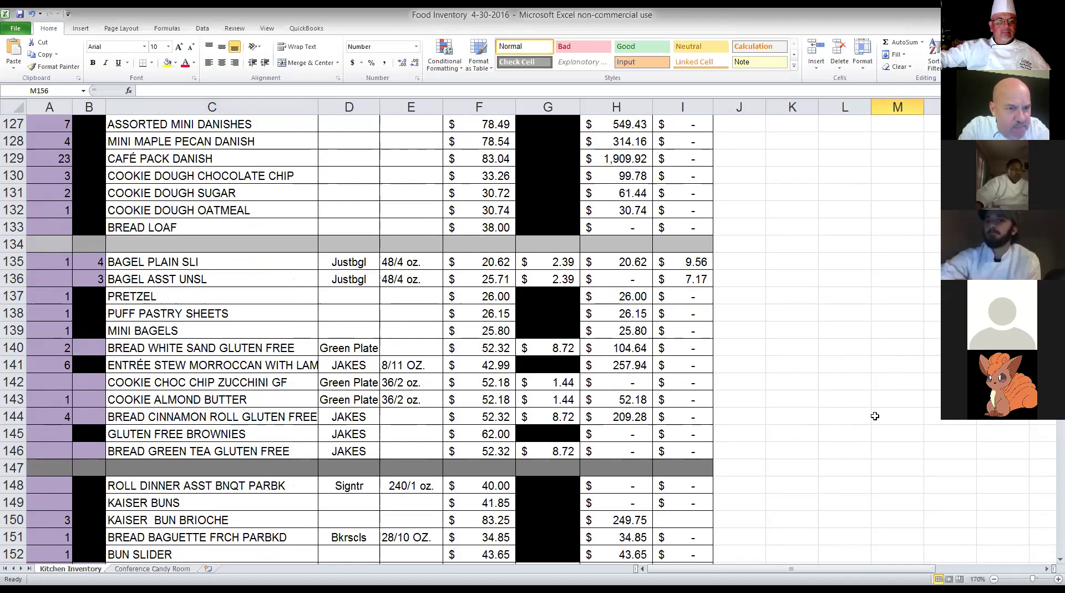
pyautogui.scroll(-2, 875, 415)
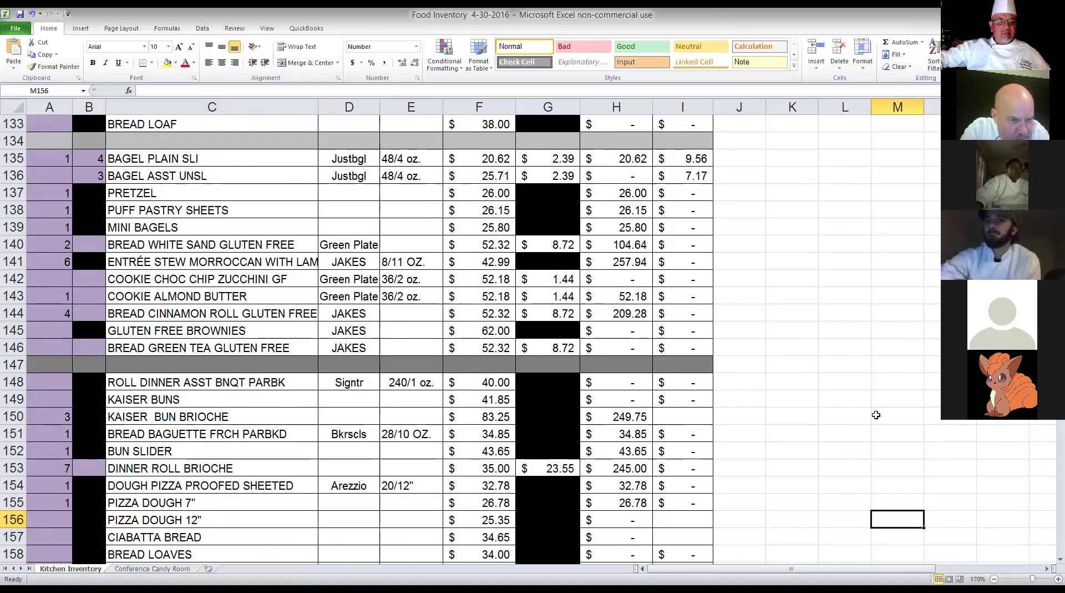
pyautogui.scroll(-1, 876, 415)
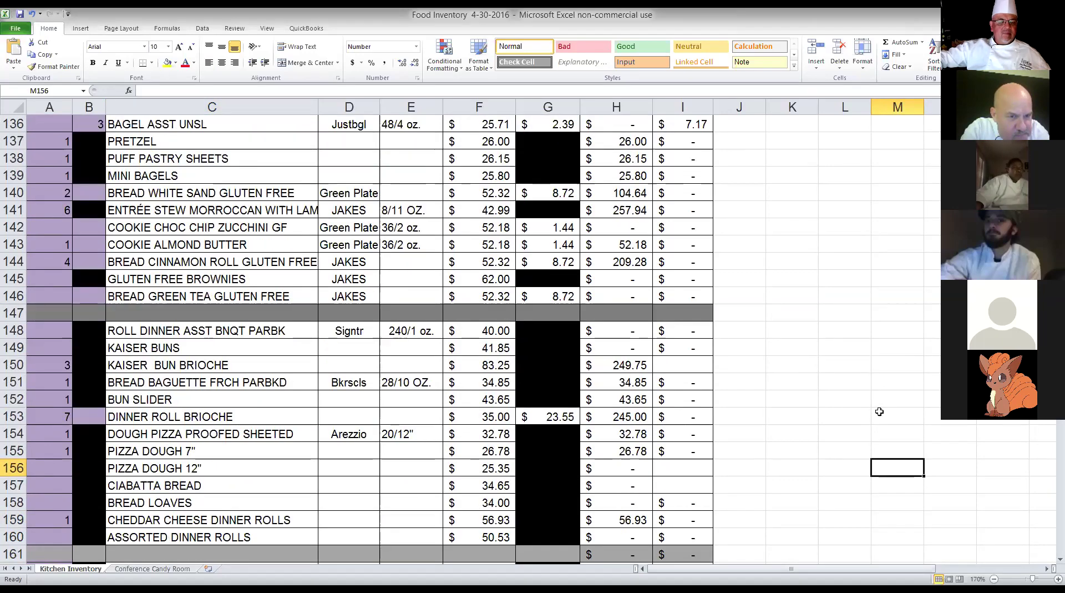
pyautogui.scroll(7, 879, 411)
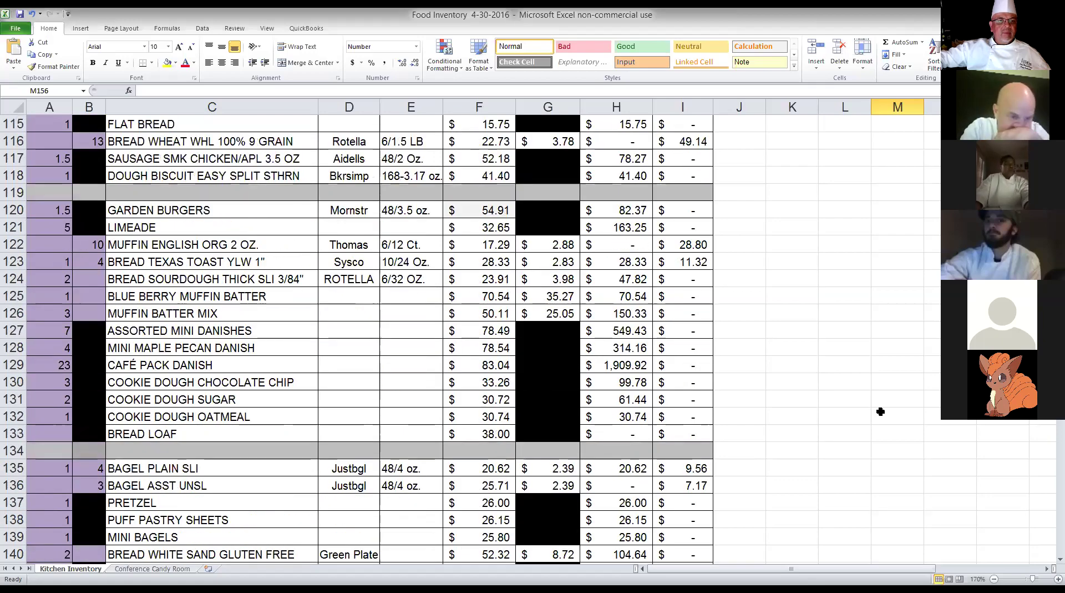
pyautogui.scroll(5, 881, 411)
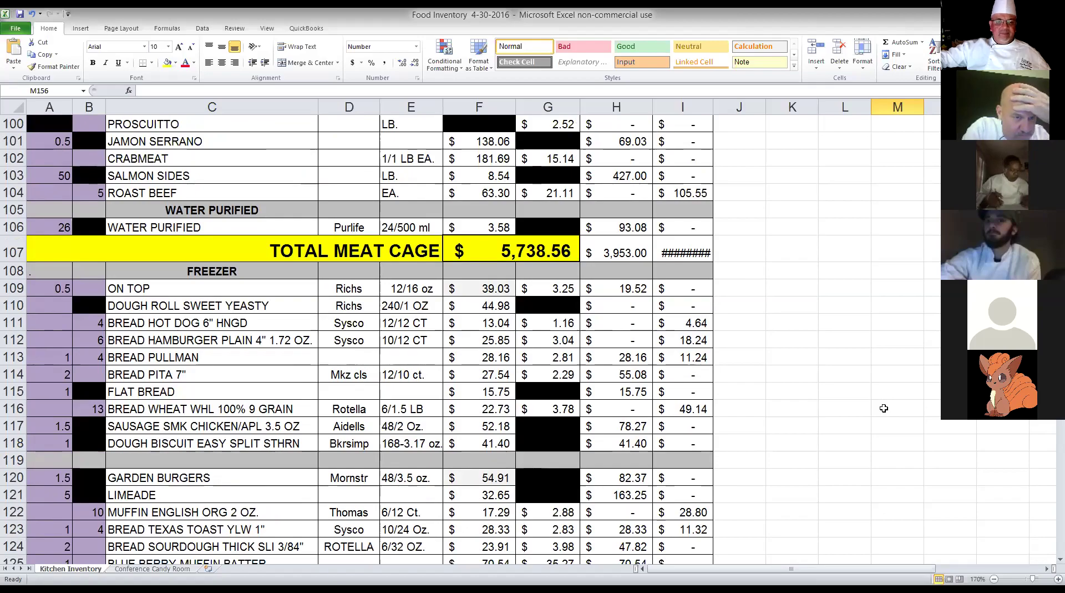
pyautogui.scroll(-3, 884, 408)
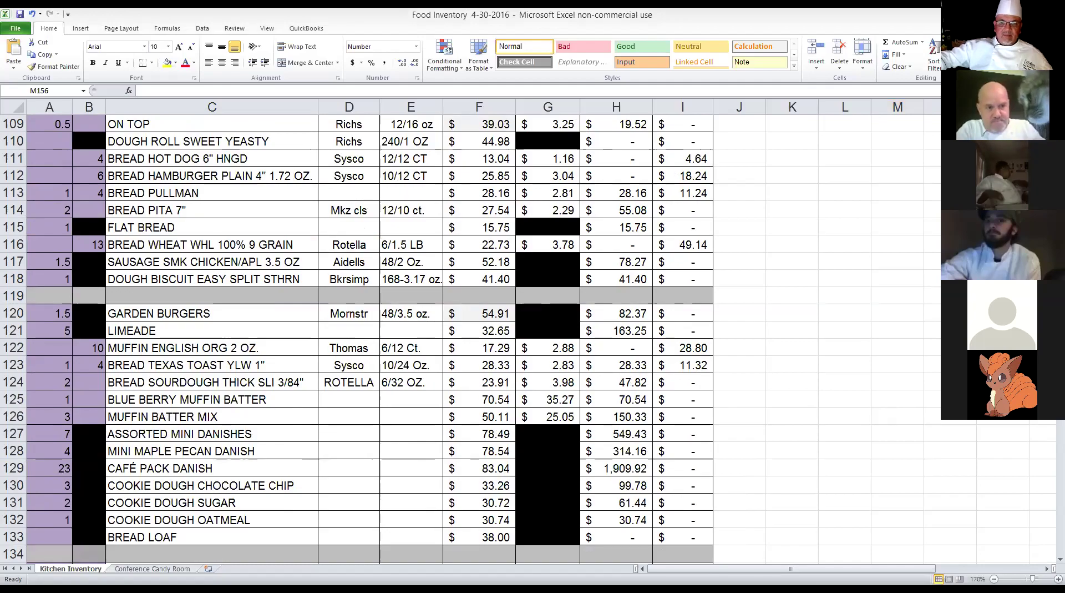
# - Switch to the Copy of INV. End of Month MASTER workbook, enlarge the view to 150%, and skim the count sheet back to the Banquets heading
pyautogui.scroll(12, 482, 491)
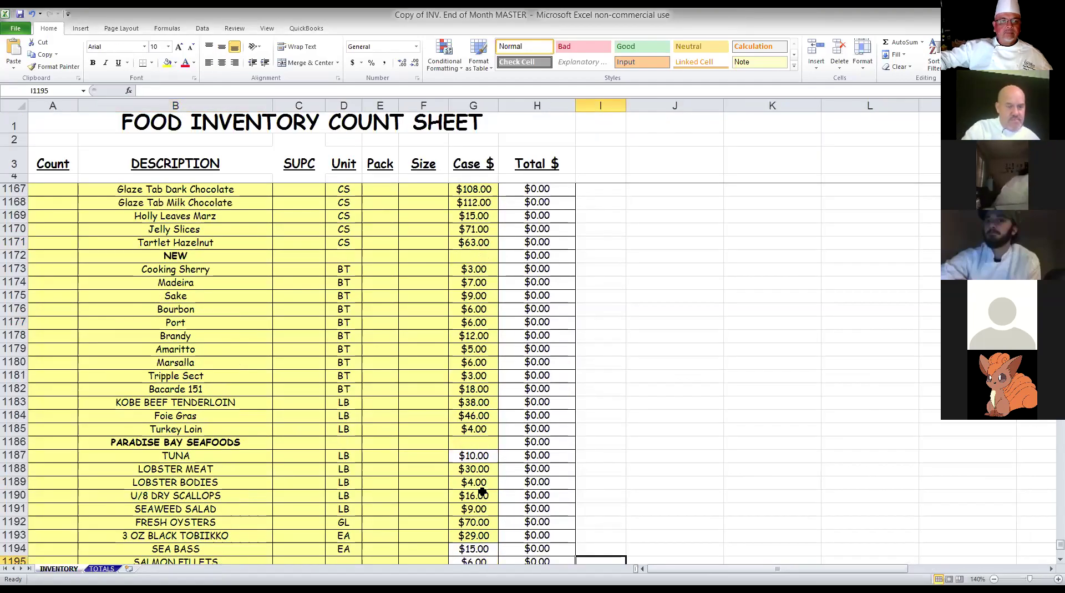
pyautogui.scroll(20, 482, 491)
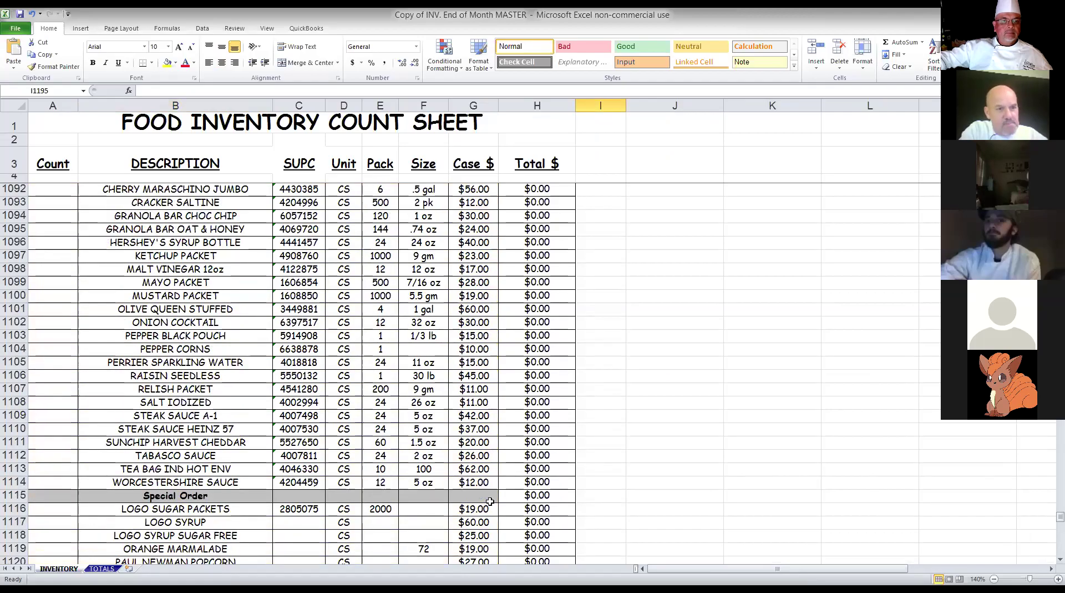
pyautogui.click(1058, 578)
pyautogui.scroll(20, 482, 388)
pyautogui.scroll(16, 930, 571)
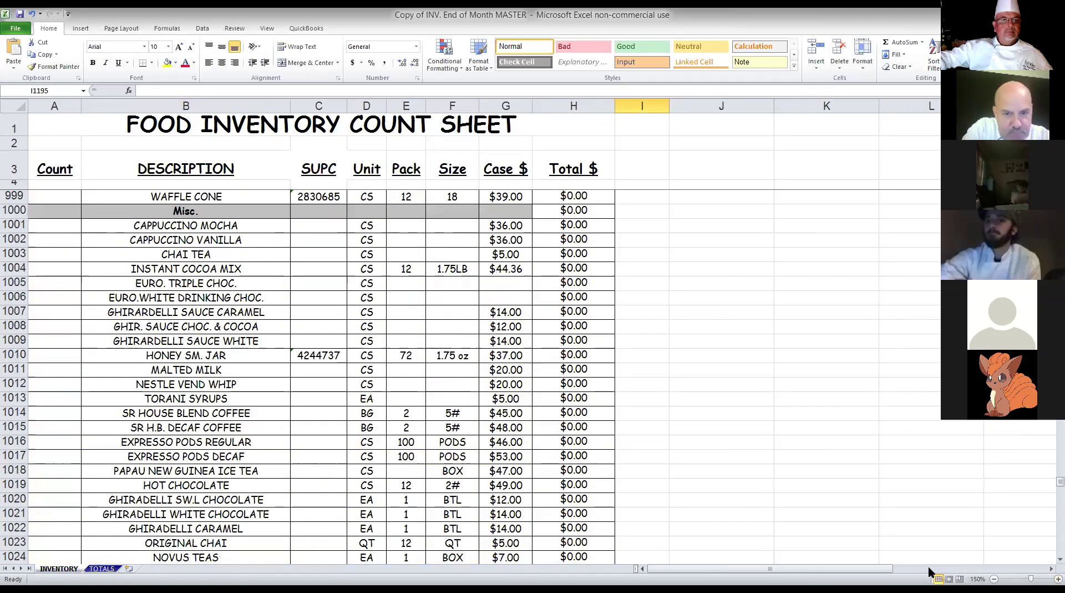
pyautogui.scroll(6, 930, 572)
pyautogui.scroll(19, 930, 571)
pyautogui.scroll(14, 930, 571)
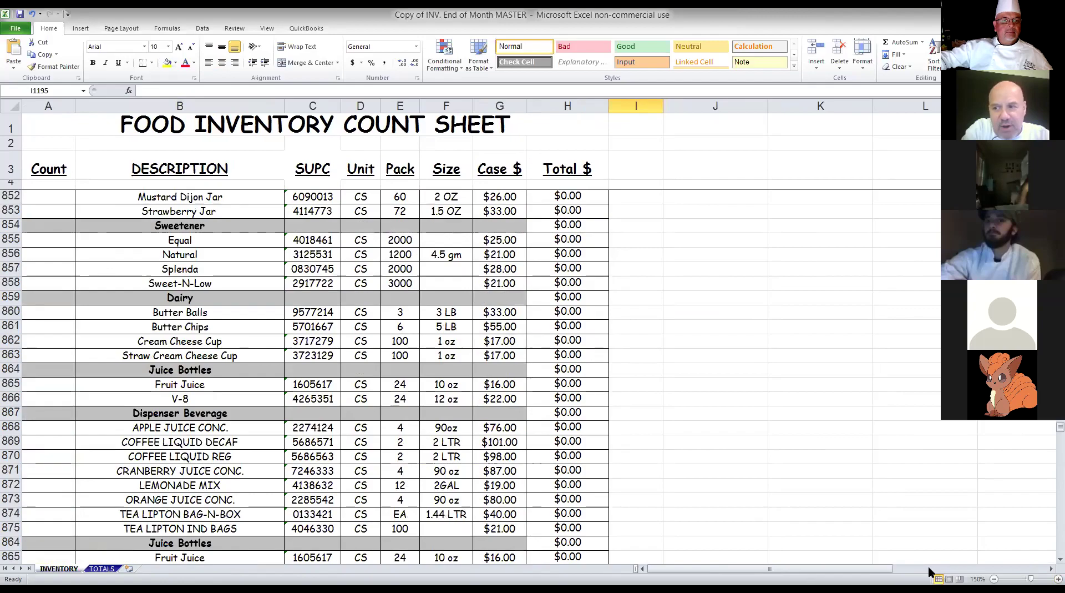
pyautogui.scroll(15, 930, 572)
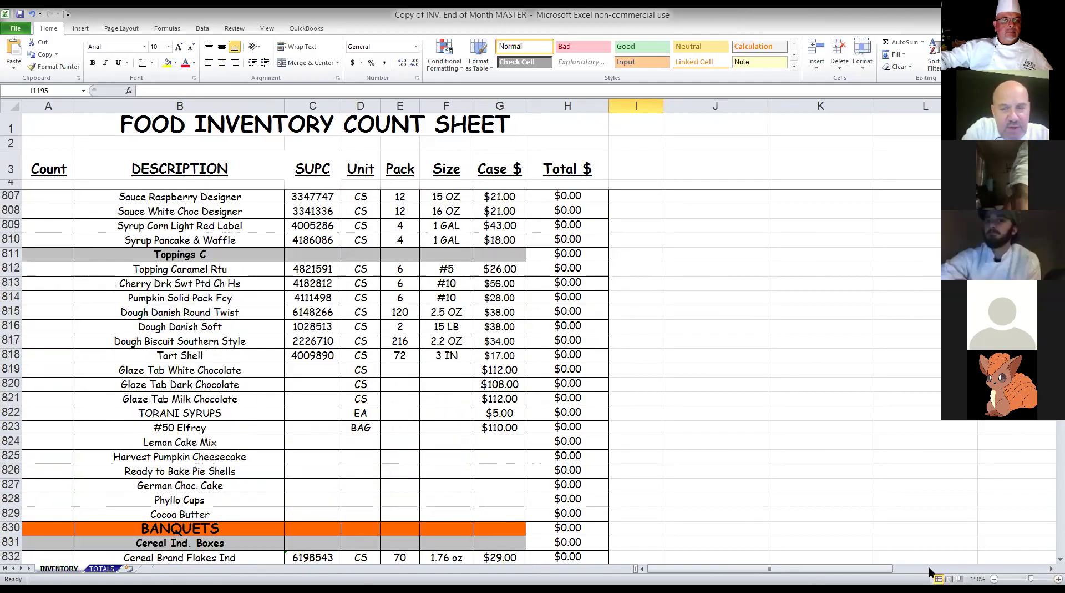
# - Review the Bakery section from its syrups and toppings back to the cakes, plus the vinegars, syrups and spices listed above it
pyautogui.scroll(2, 931, 571)
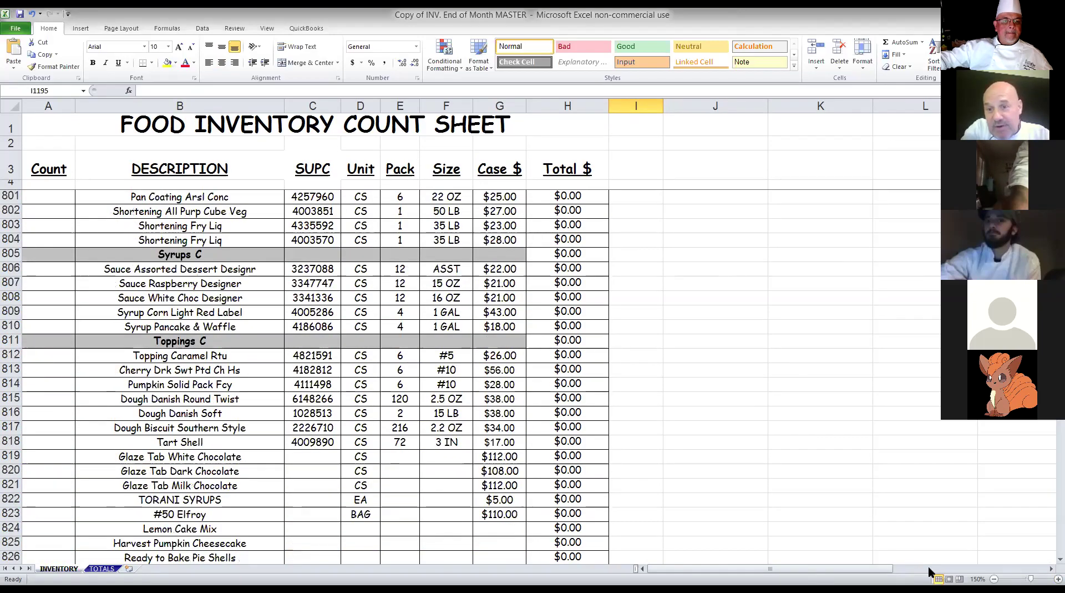
pyautogui.scroll(6, 931, 572)
pyautogui.scroll(5, 734, 526)
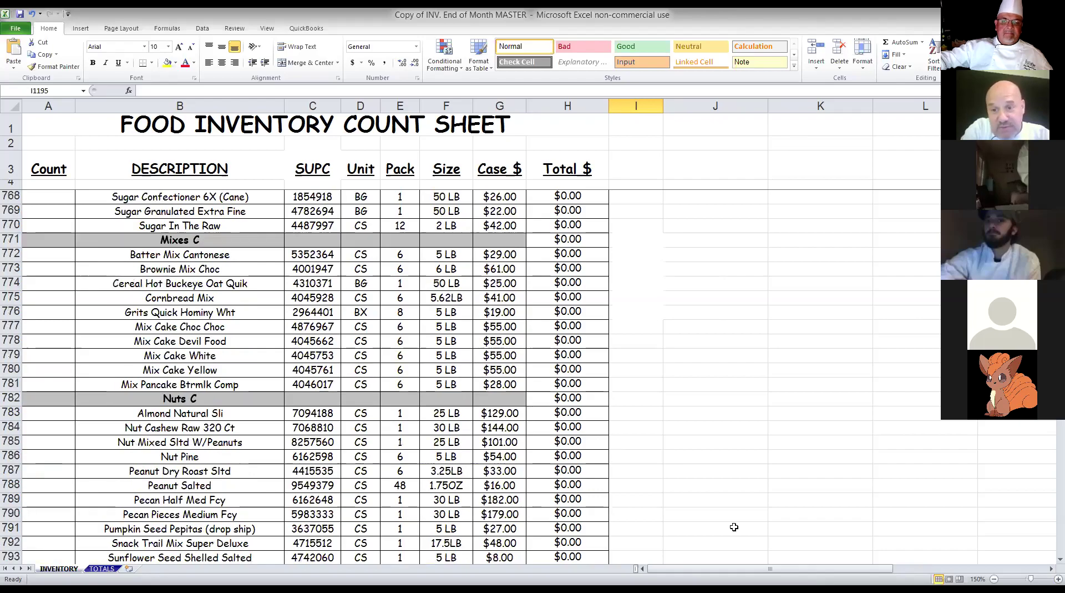
pyautogui.scroll(3, 351, 506)
pyautogui.scroll(5, 310, 377)
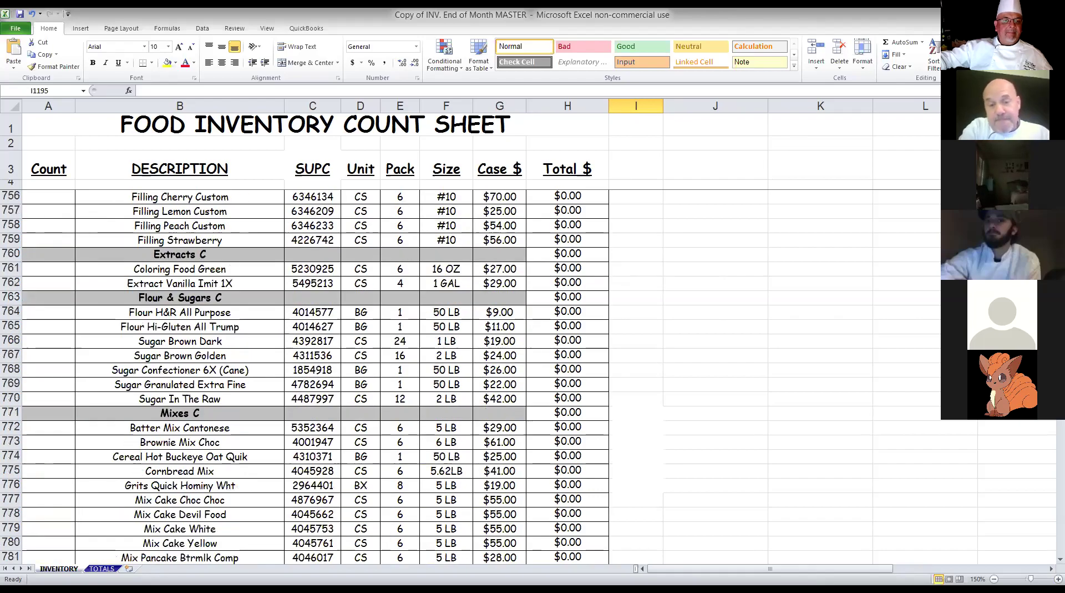
pyautogui.scroll(13, 350, 422)
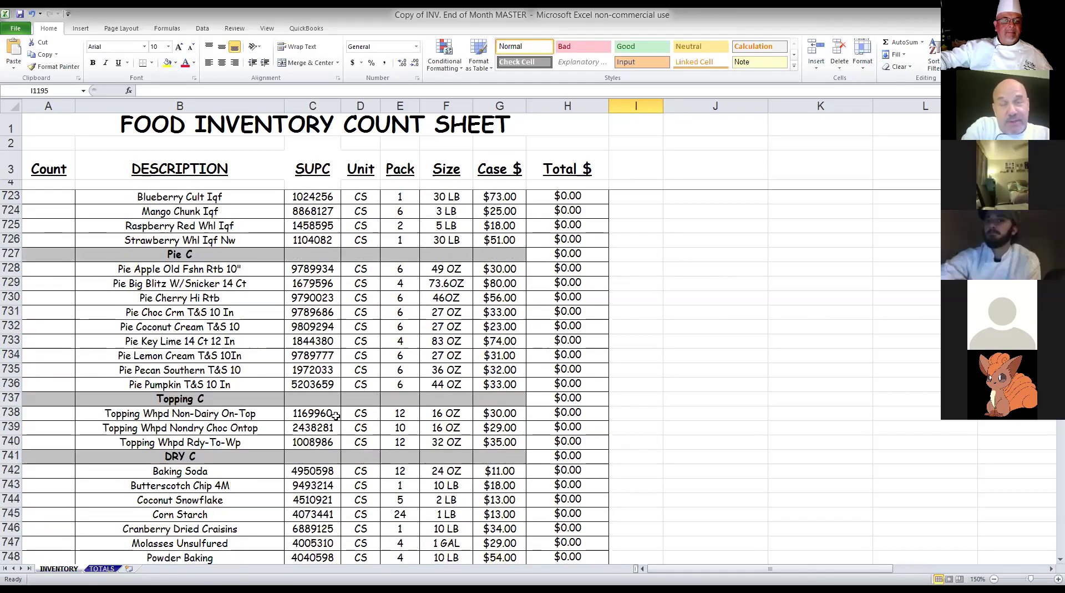
pyautogui.scroll(6, 350, 423)
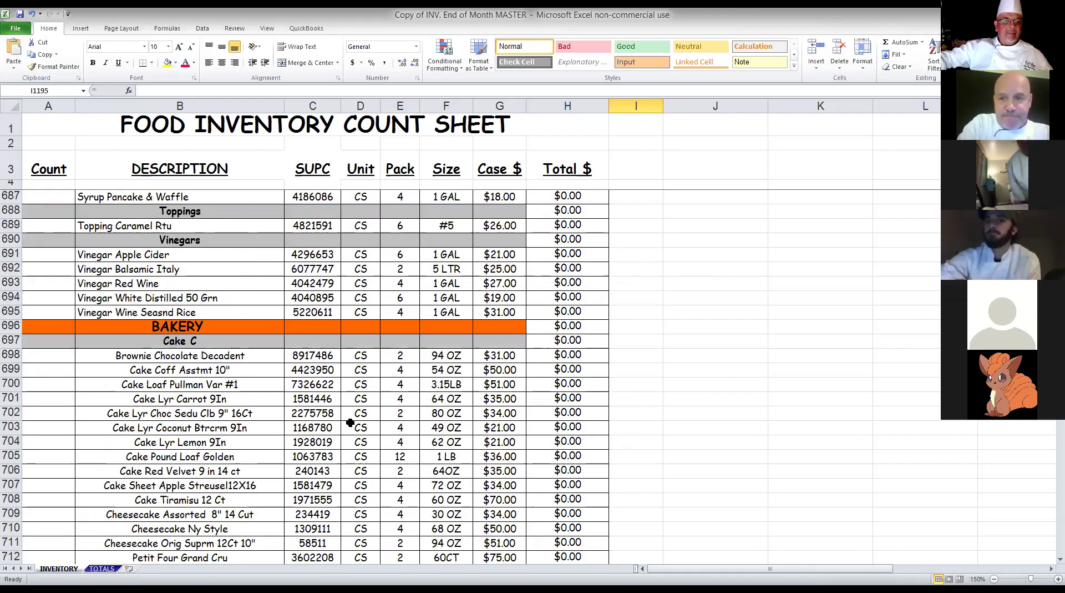
pyautogui.scroll(4, 350, 422)
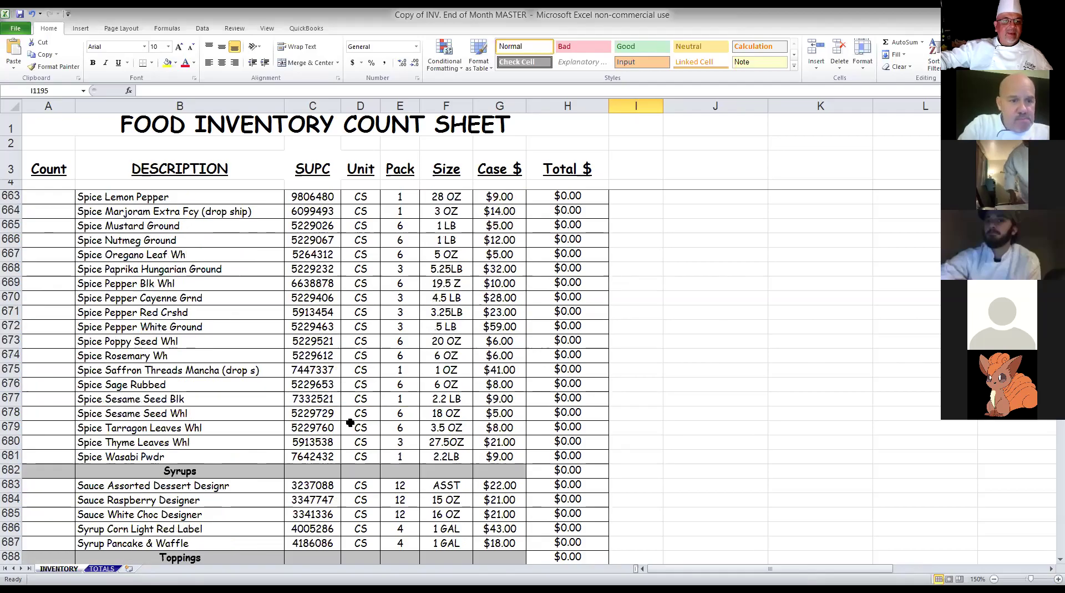
# - Skim the count sheet back from the spices through pasta, oils, mixes and flour to the canned goods above Chip/Pretzel
pyautogui.scroll(18, 350, 422)
pyautogui.scroll(9, 351, 423)
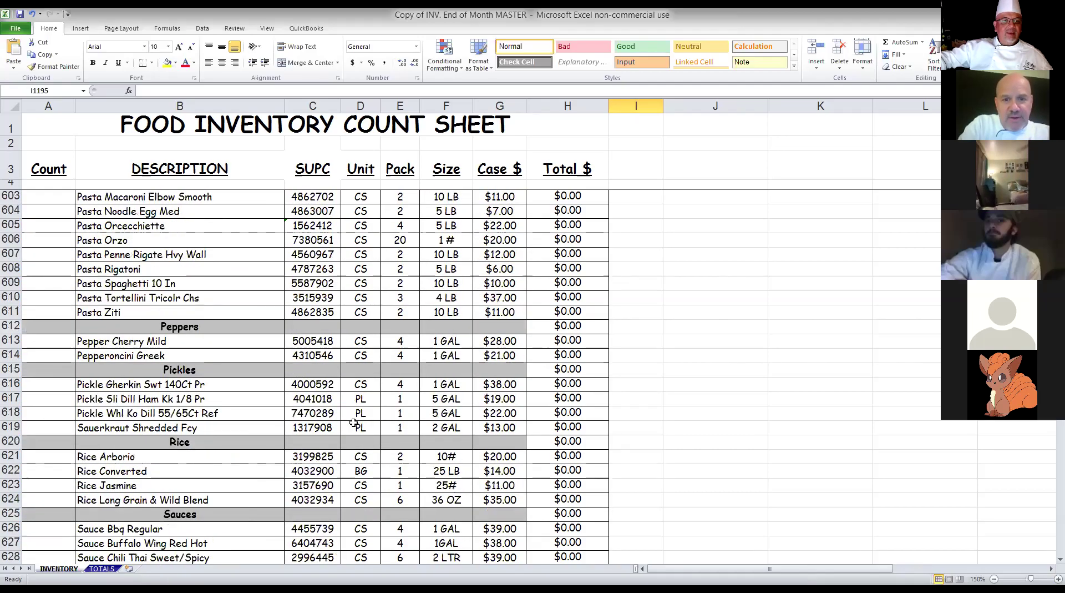
pyautogui.scroll(10, 353, 423)
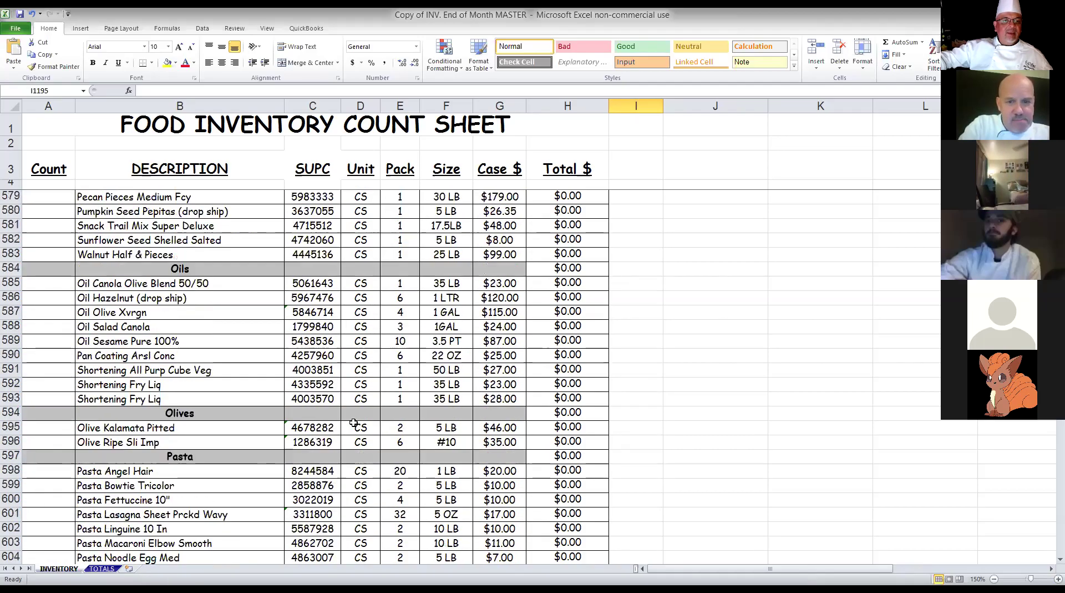
pyautogui.scroll(9, 354, 423)
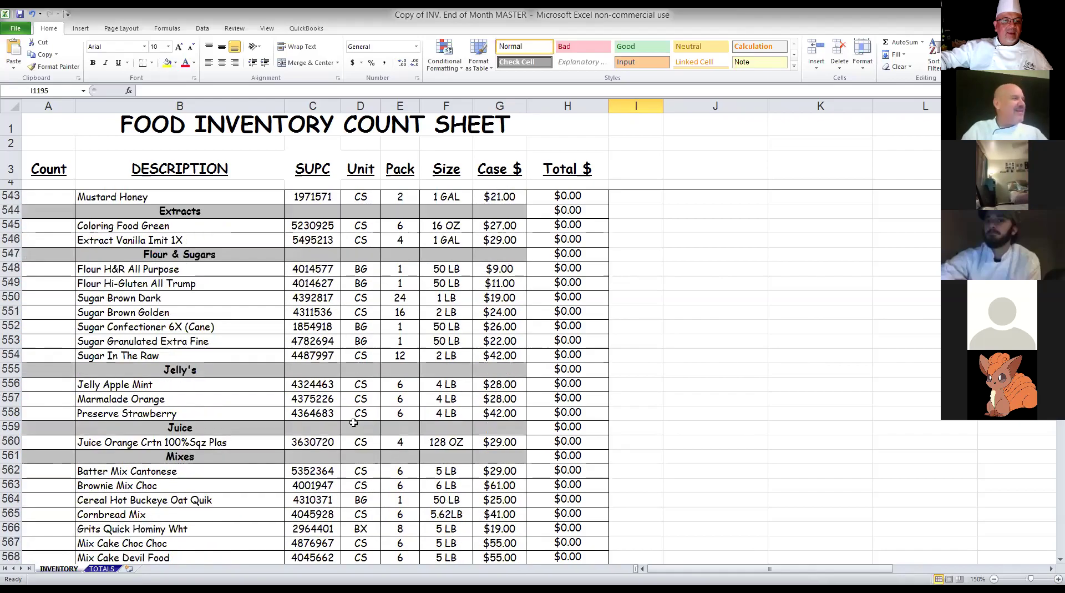
pyautogui.scroll(11, 353, 423)
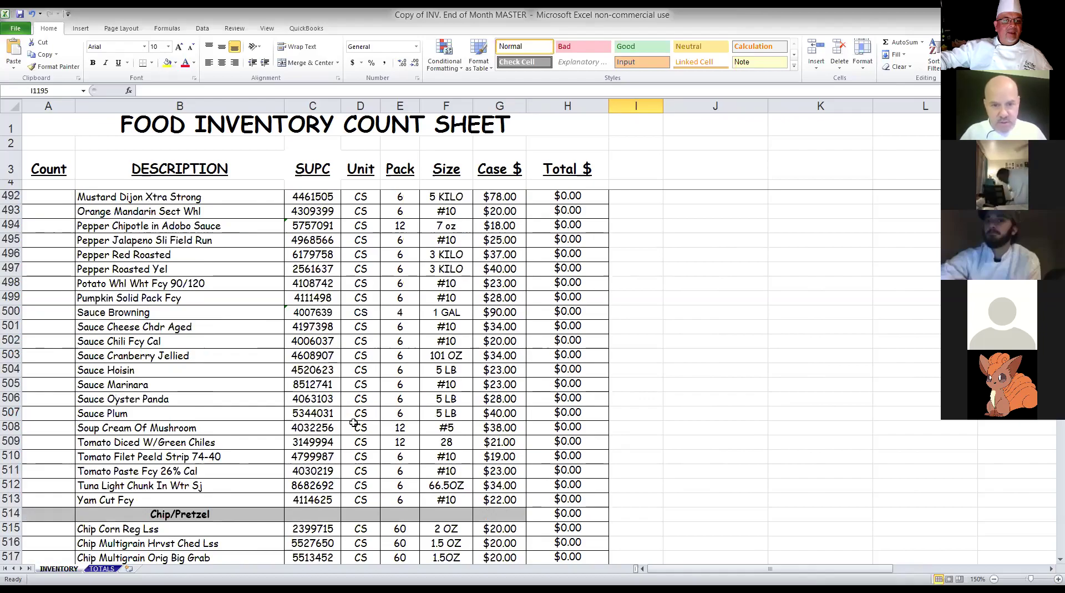
# - Review the Cans section back to its first items, plus the Beans and DRY sections listed above it
pyautogui.scroll(3, 353, 423)
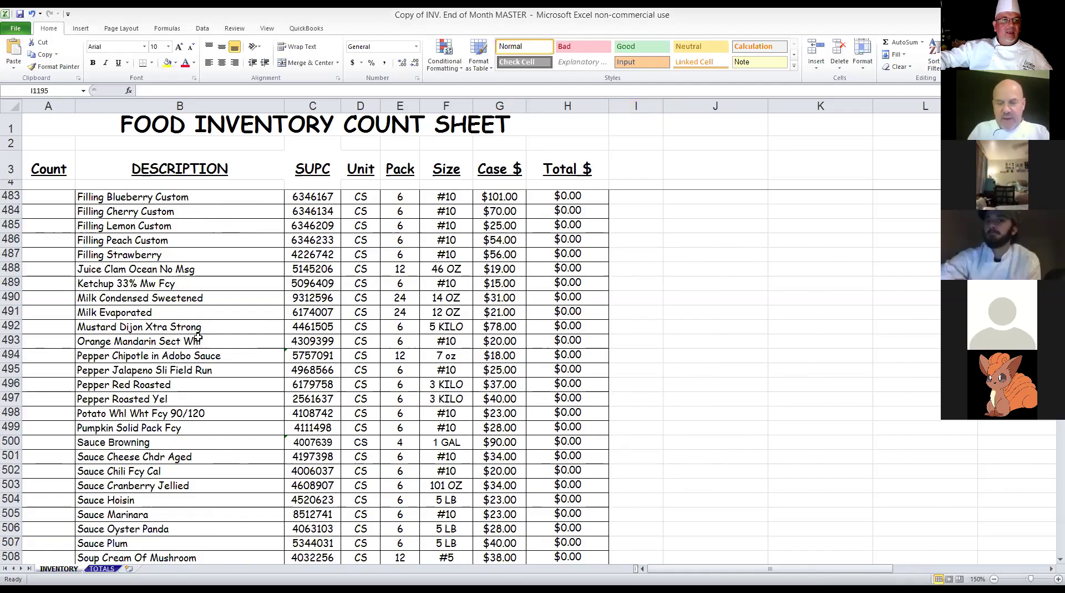
pyautogui.scroll(3, 198, 338)
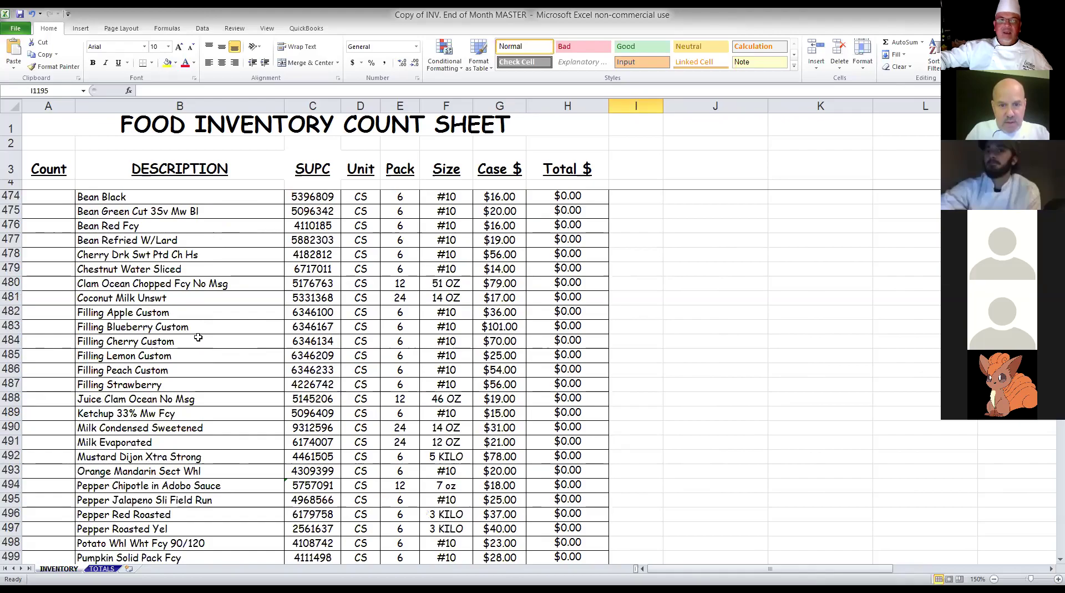
pyautogui.scroll(2, 198, 337)
pyautogui.scroll(4, 198, 338)
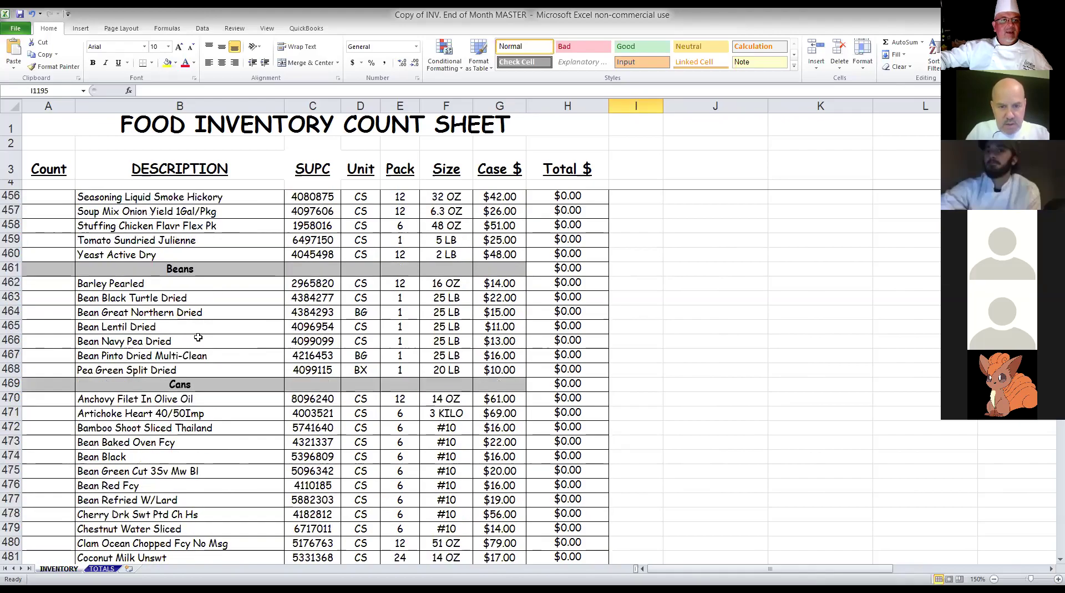
pyautogui.scroll(6, 141, 334)
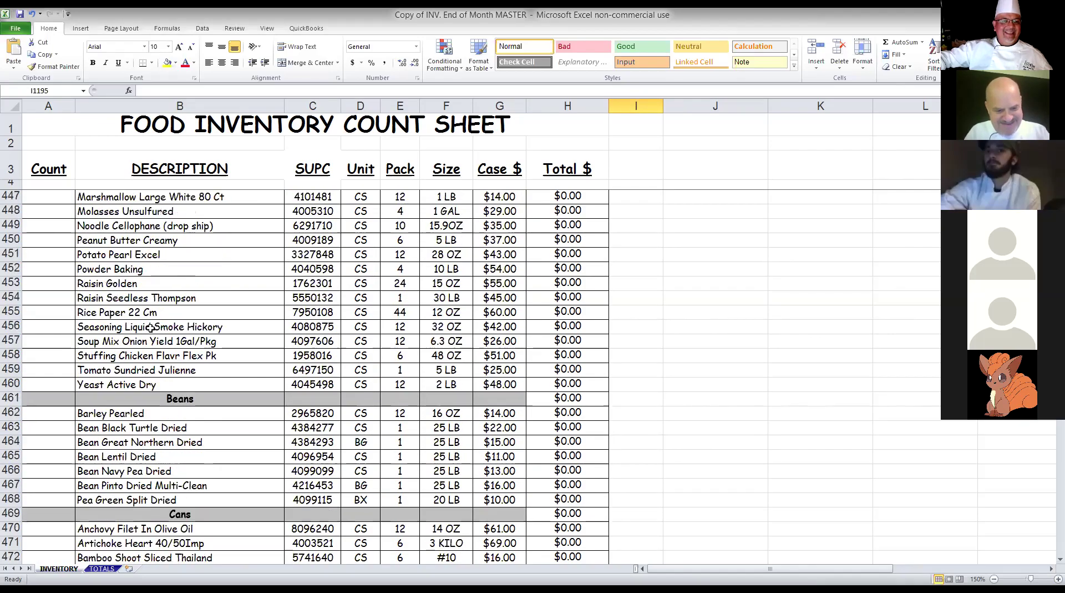
pyautogui.scroll(3, 151, 327)
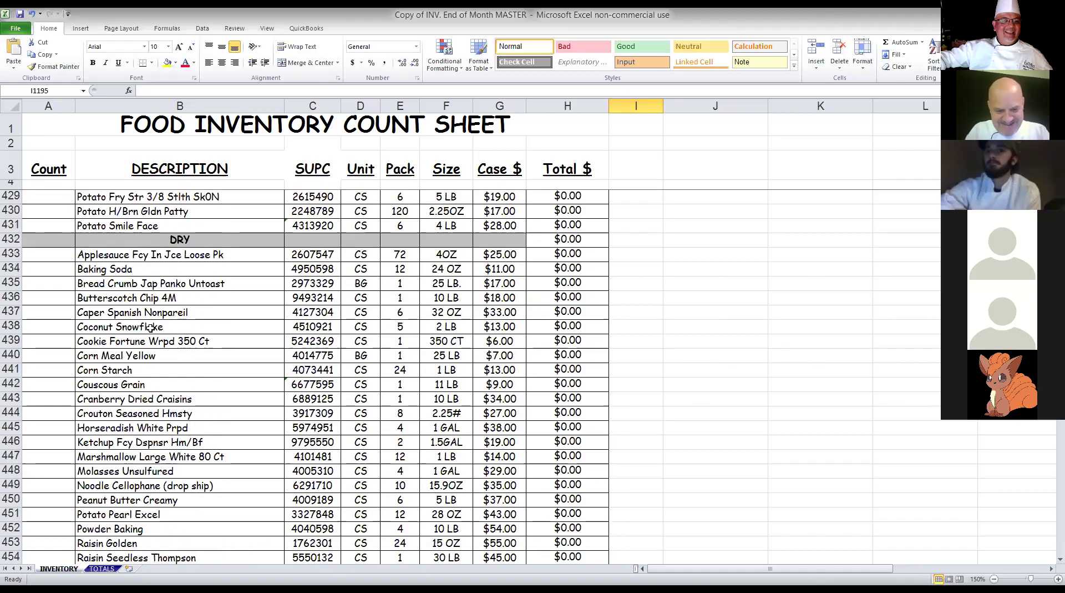
# - Review the frozen vegetables, tortillas, toppings, shells, pizza crusts and pies above the DRY heading
pyautogui.scroll(5, 191, 389)
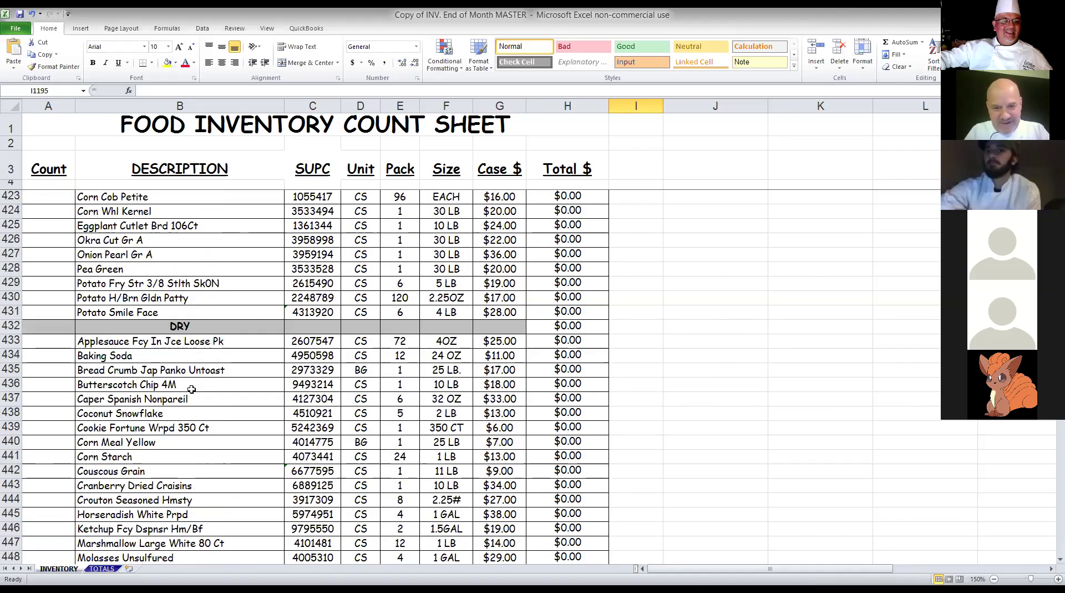
pyautogui.scroll(3, 191, 389)
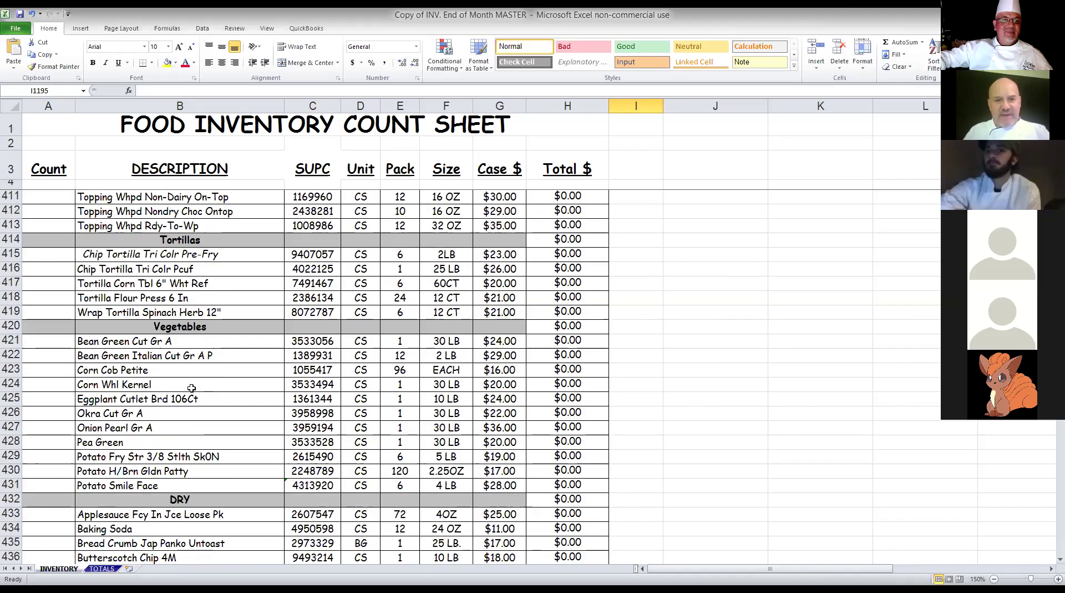
pyautogui.scroll(4, 191, 386)
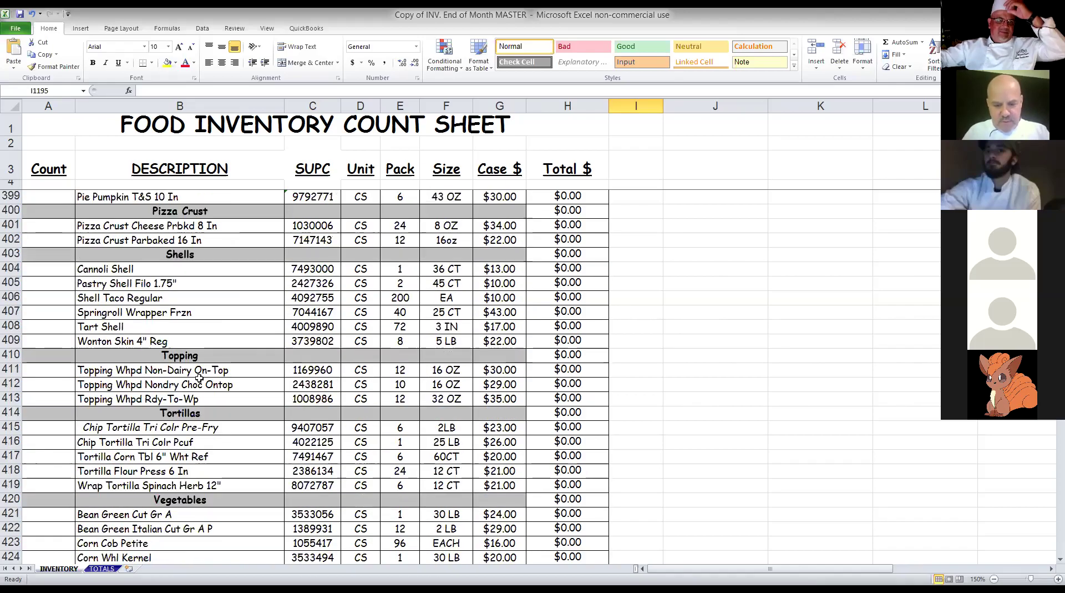
pyautogui.scroll(2, 199, 377)
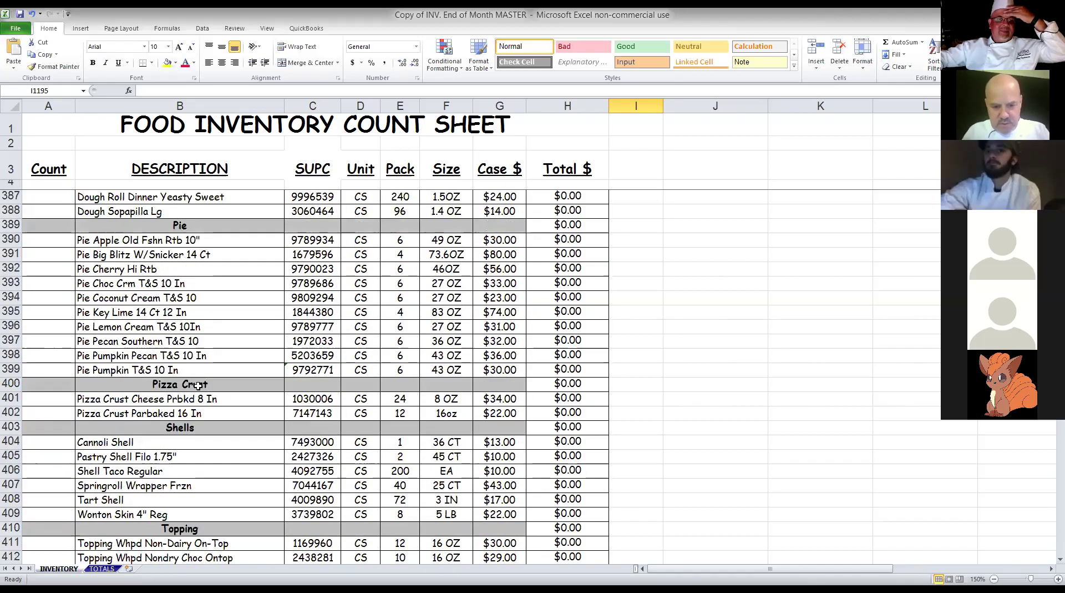
pyautogui.scroll(-2, 198, 387)
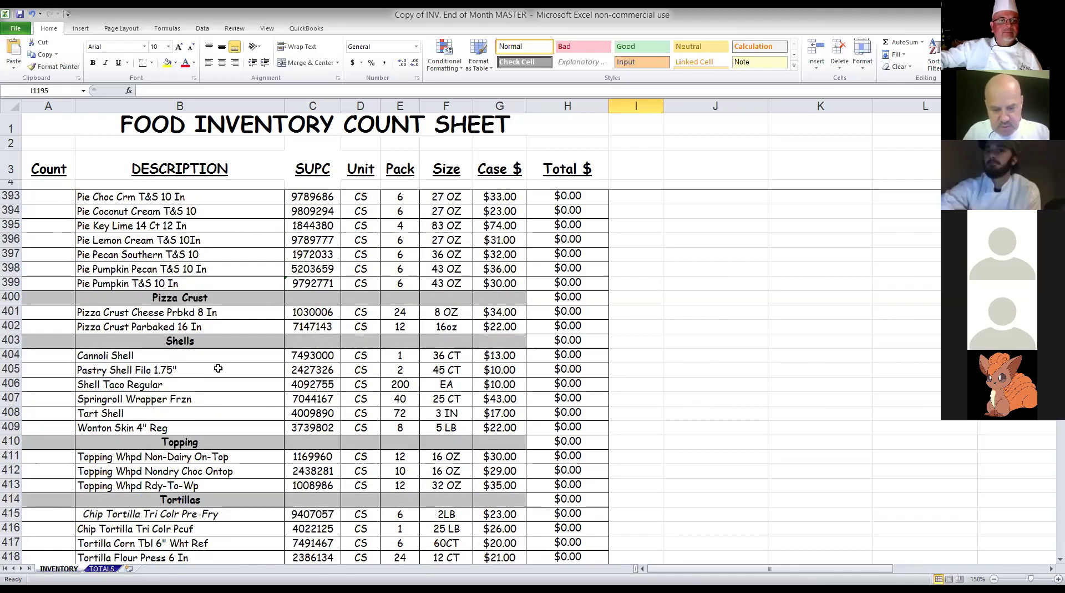
# - Review the Dough, Cookies and Cake sections and the bread, bun and roll items listed above them
pyautogui.scroll(4, 218, 367)
pyautogui.scroll(1, 218, 368)
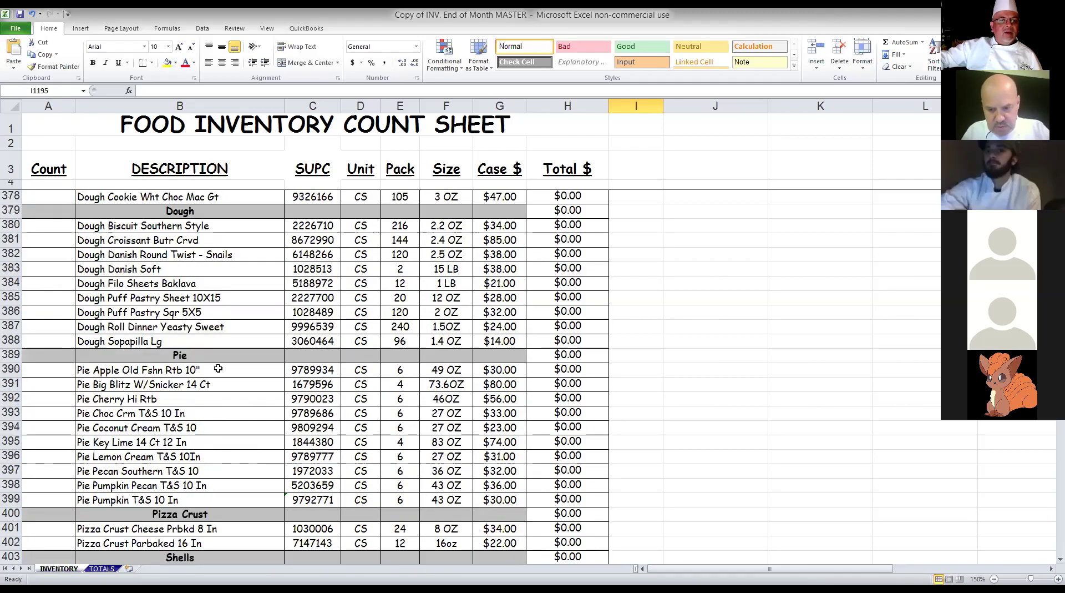
pyautogui.scroll(2, 218, 368)
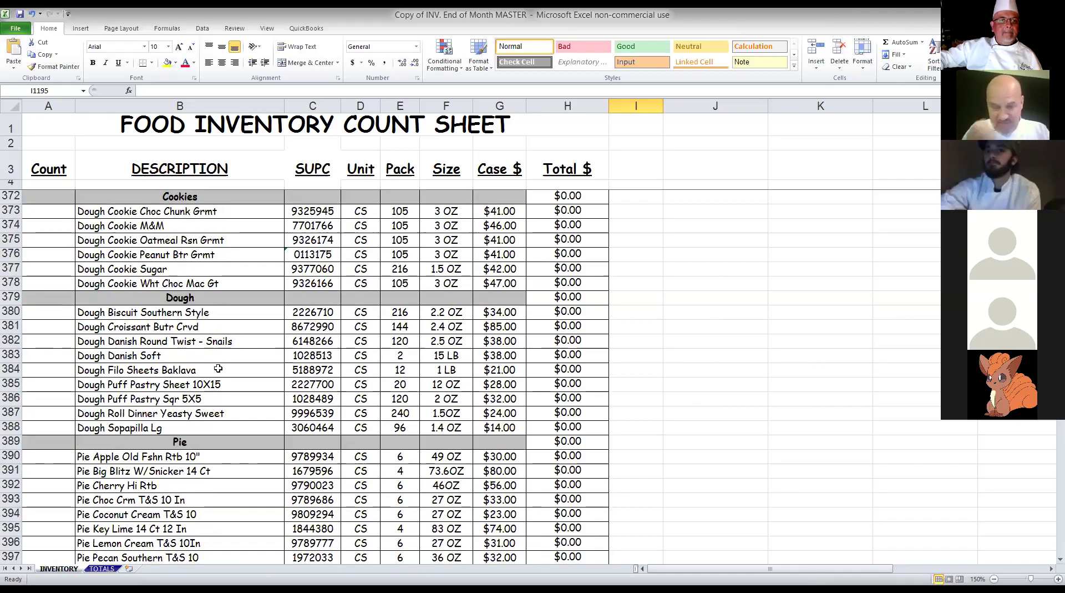
pyautogui.scroll(3, 218, 368)
pyautogui.scroll(4, 217, 371)
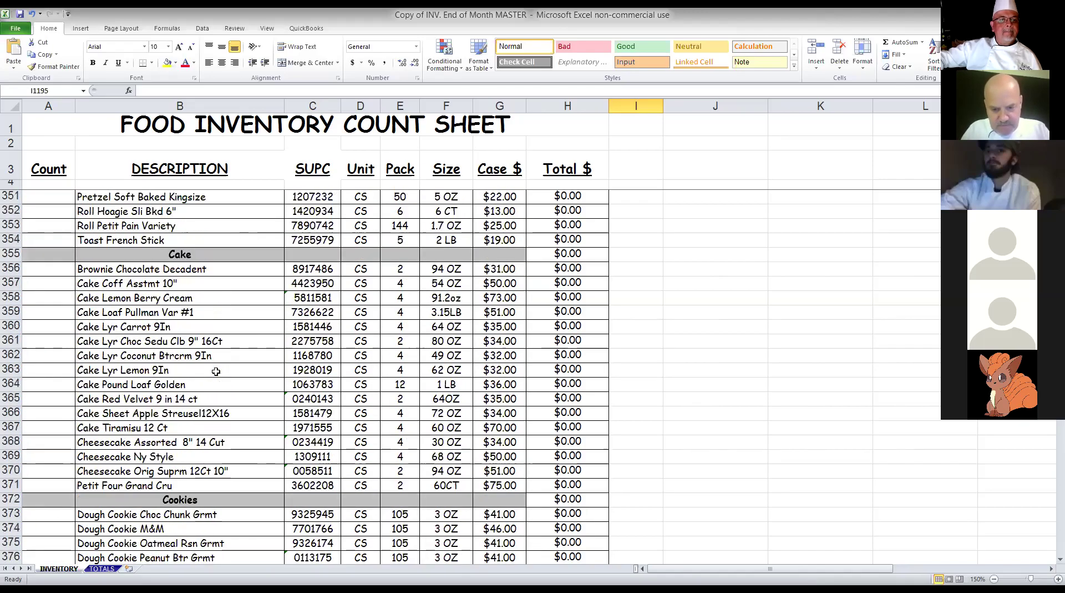
pyautogui.scroll(5, 216, 371)
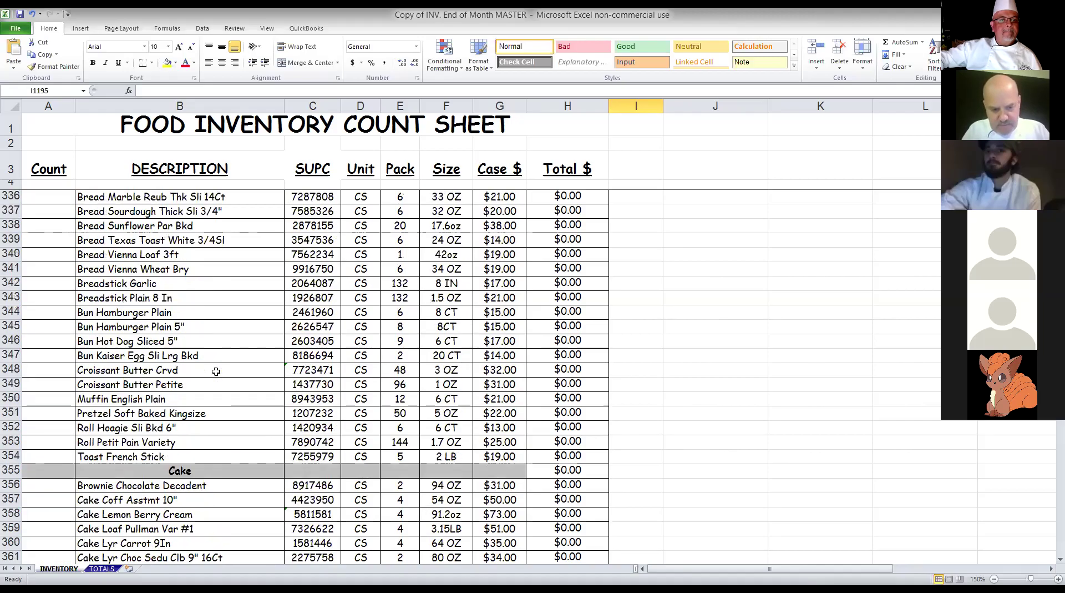
pyautogui.scroll(2, 216, 372)
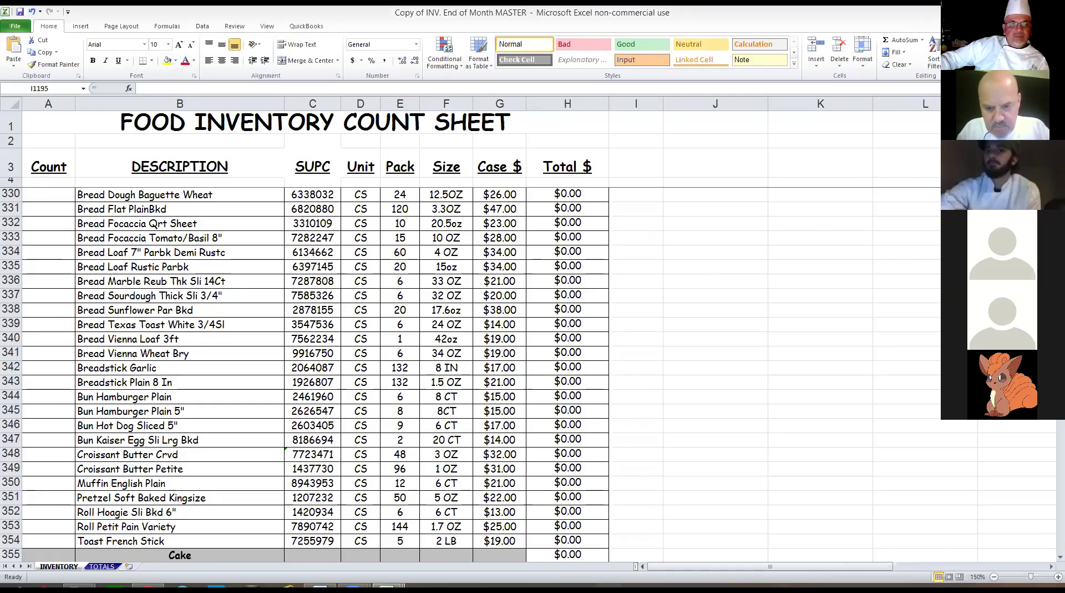
# - Enlarge the view to 160% and examine the Breads section, singling out the focaccia sheet, 7" demi loaf and rustic loaf
pyautogui.click(1058, 576)
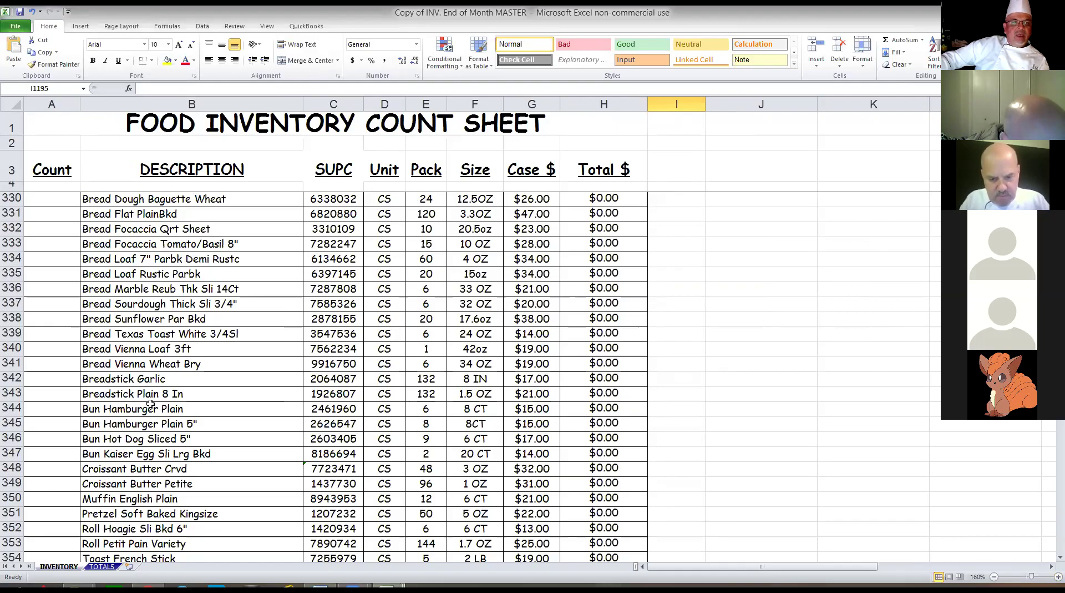
pyautogui.scroll(5, 134, 384)
pyautogui.scroll(-2, 159, 336)
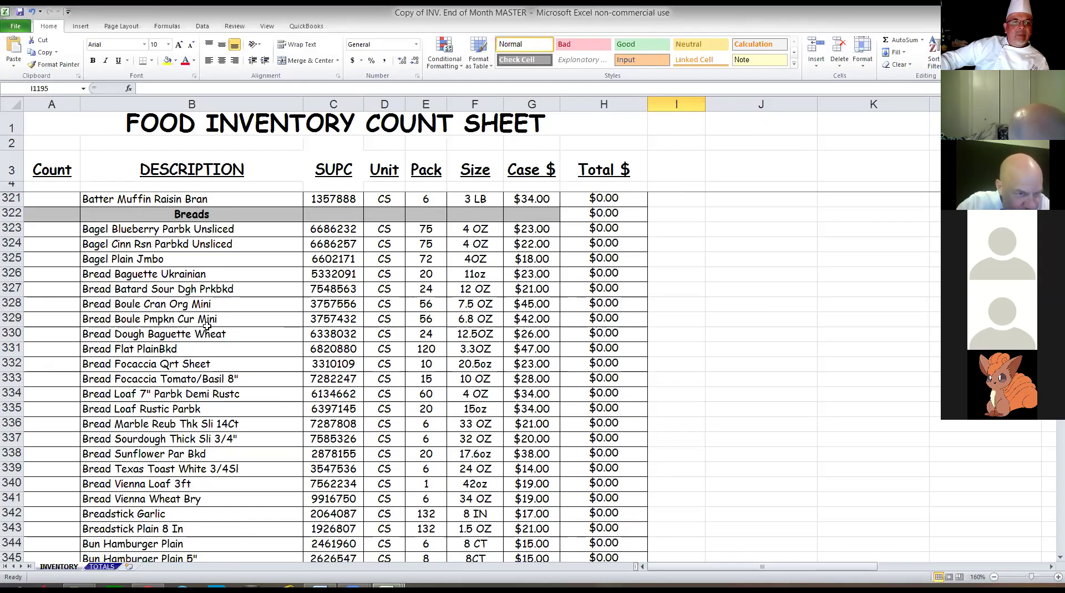
pyautogui.click(192, 361)
pyautogui.scroll(-1, 195, 366)
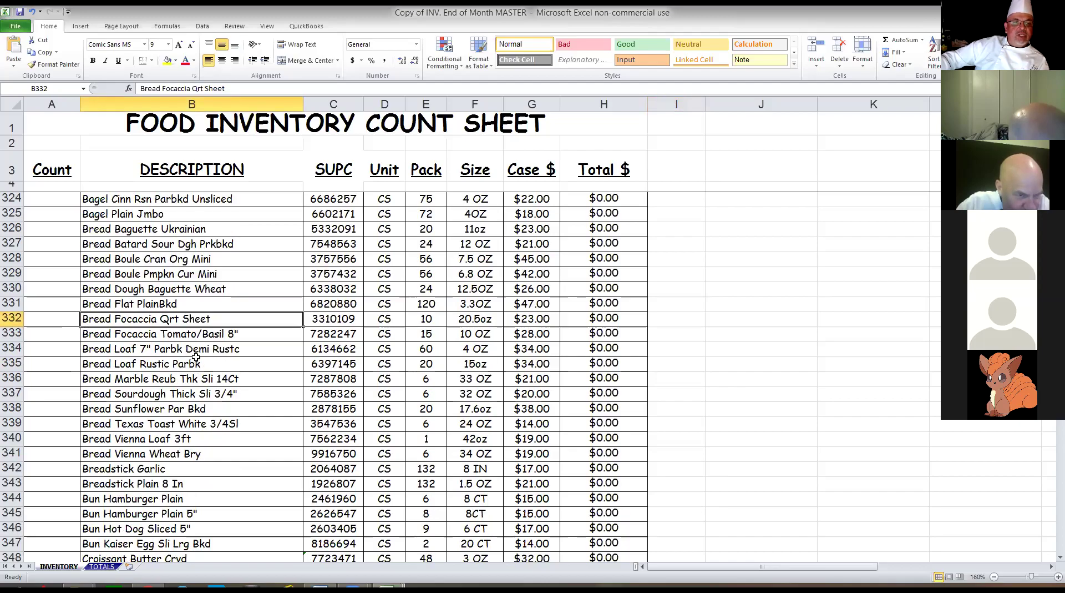
pyautogui.click(205, 340)
pyautogui.click(201, 349)
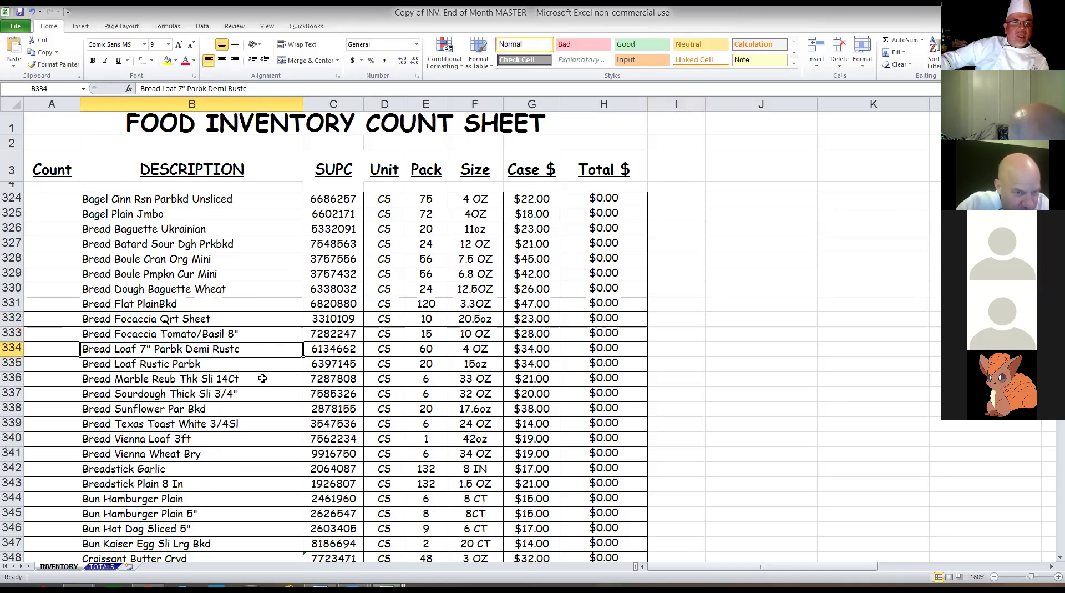
pyautogui.scroll(-1, 262, 378)
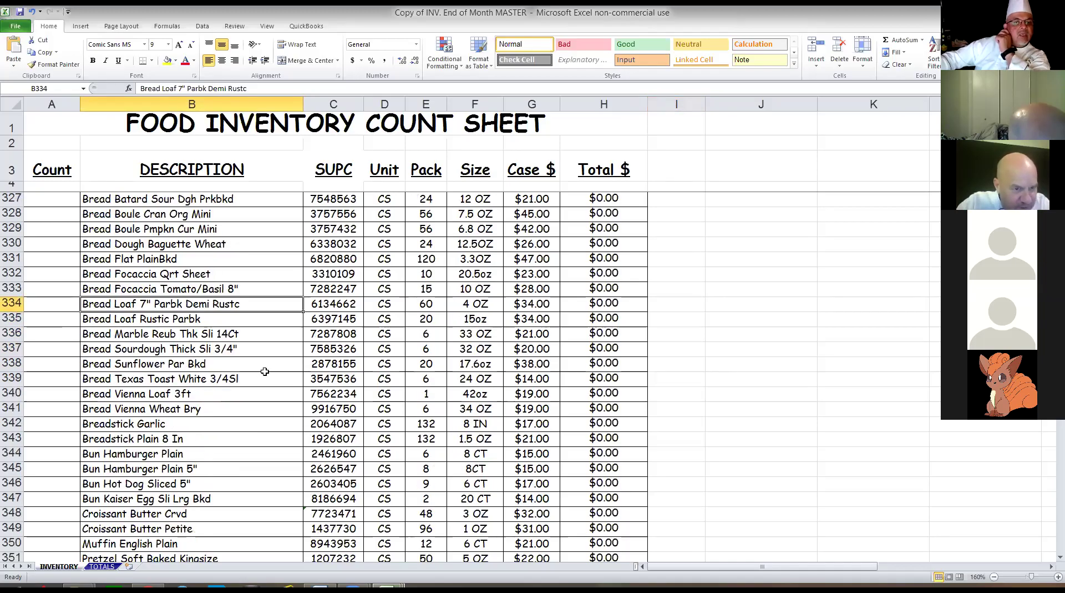
pyautogui.click(210, 319)
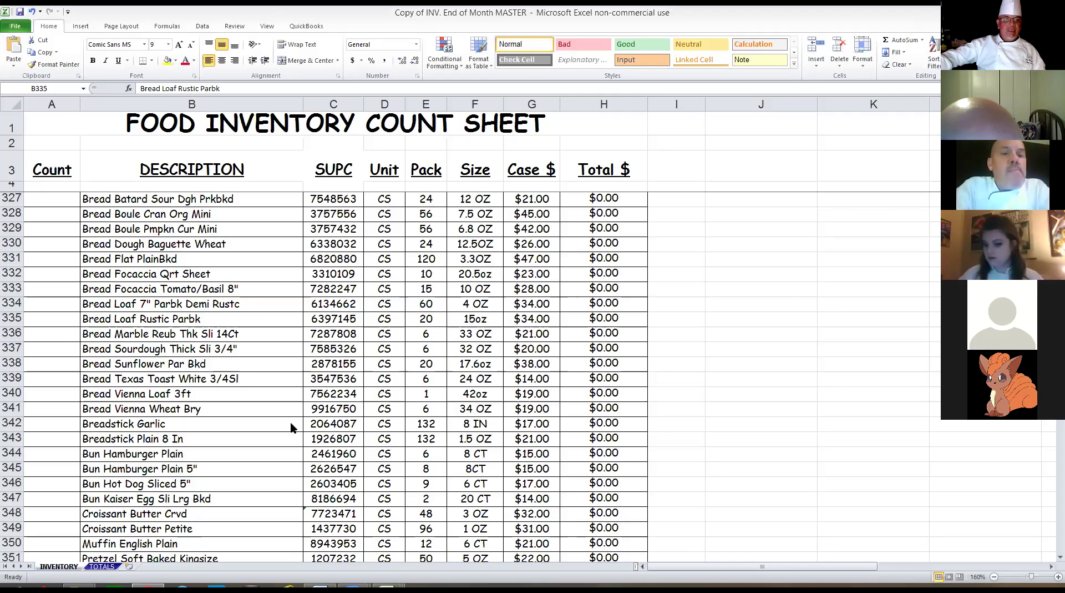
# - Skim down the count sheet from the breads through cakes, dry goods and dressings to the Jelly's, Mixes and Nuts sections
pyautogui.scroll(-3, 291, 427)
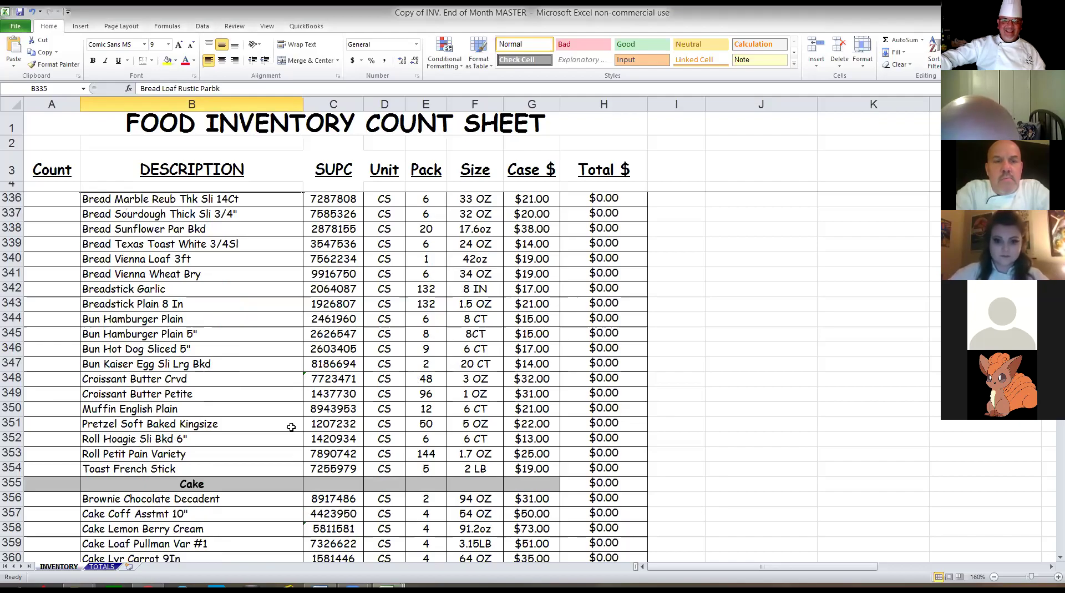
pyautogui.scroll(-20, 292, 426)
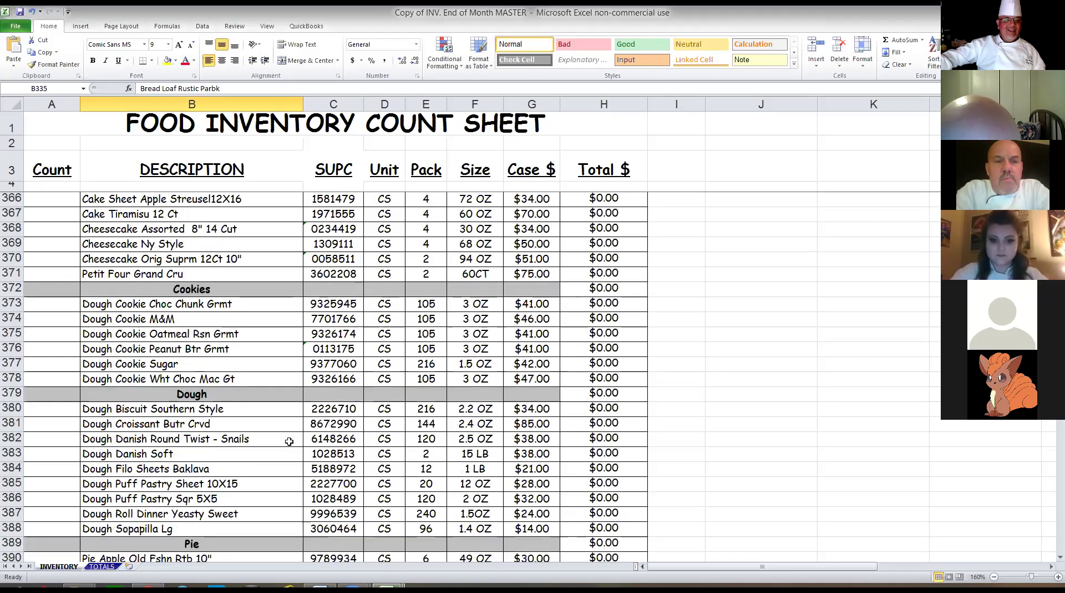
pyautogui.scroll(-20, 291, 440)
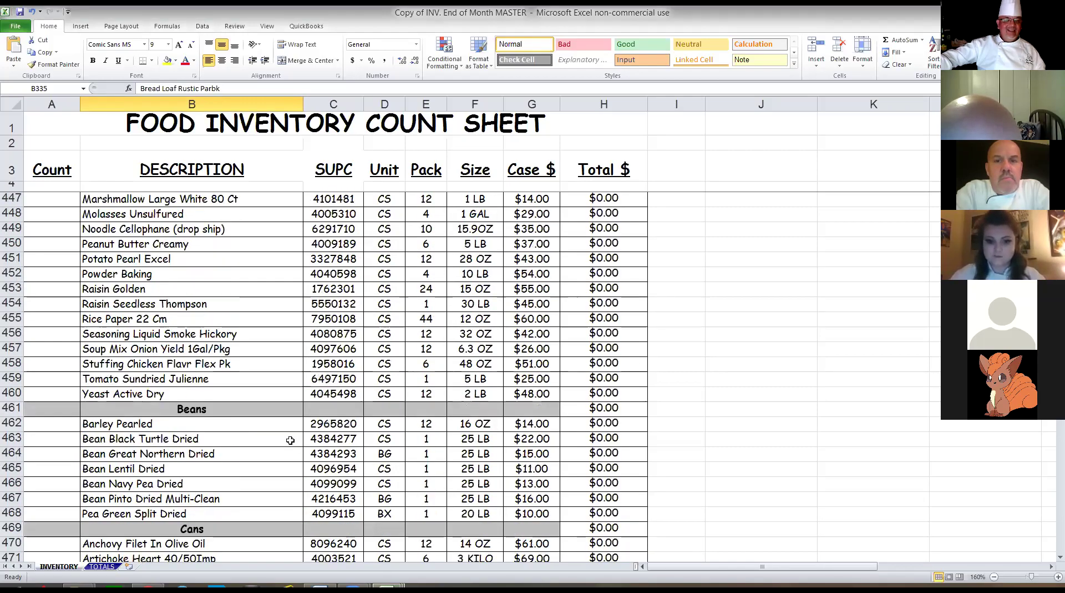
pyautogui.scroll(-20, 291, 441)
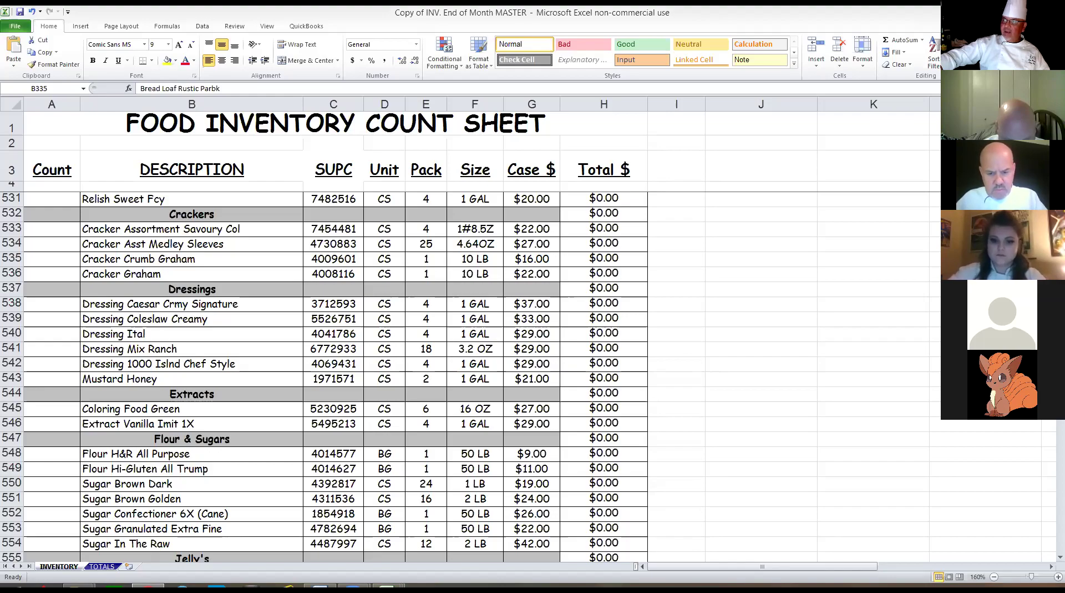
pyautogui.scroll(-8, 128, 381)
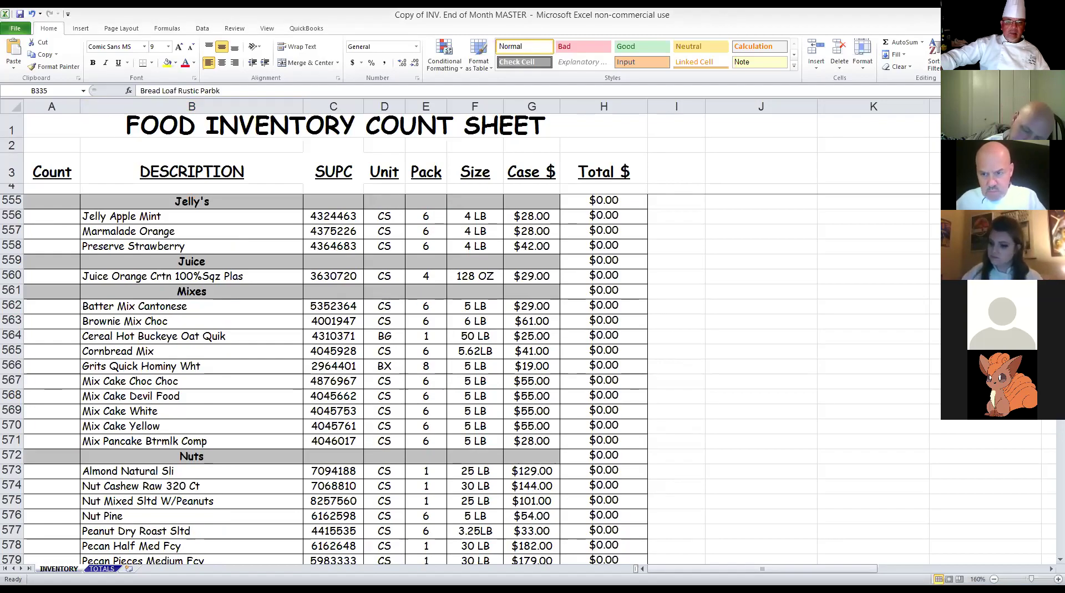
# - Switch to the 5.20.11 Langston Order Guide workbook, enlarge the view to 170%, and review Dry Storage down to the Shelve Three spices
pyautogui.hotkey('ctrl', 'Tab')
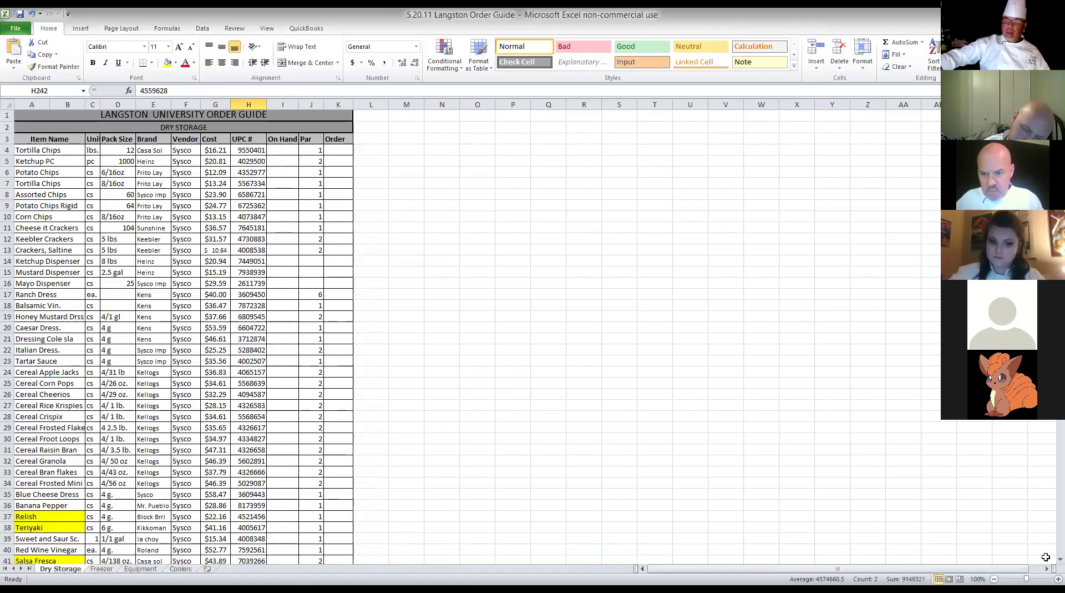
pyautogui.keyDown('ctrl'); pyautogui.scroll(4, 527, 333); pyautogui.keyUp('ctrl')
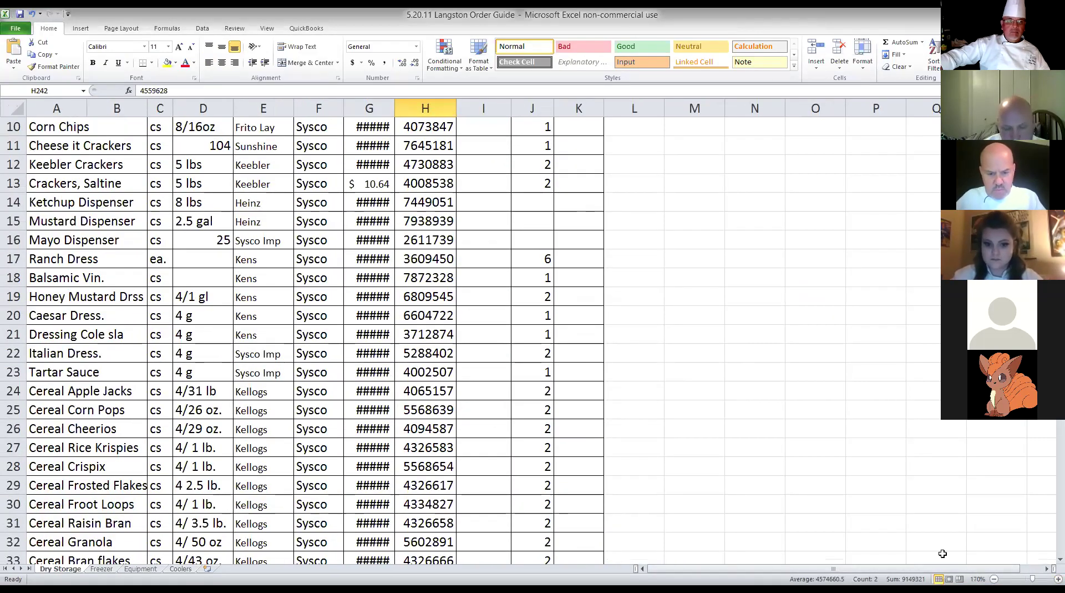
pyautogui.scroll(3, 751, 499)
pyautogui.scroll(-11, 753, 500)
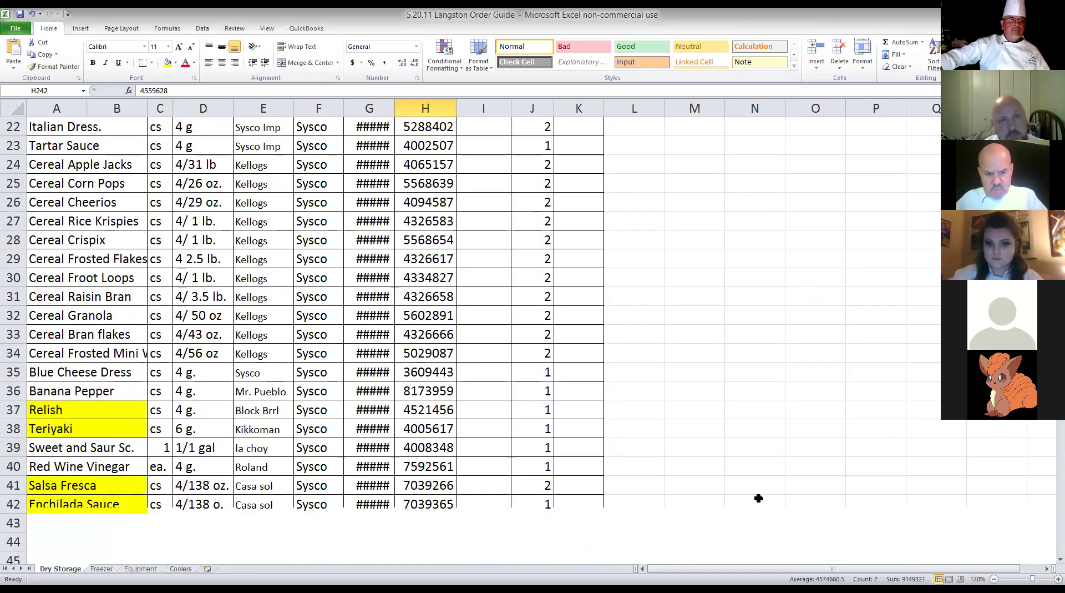
pyautogui.scroll(-8, 759, 498)
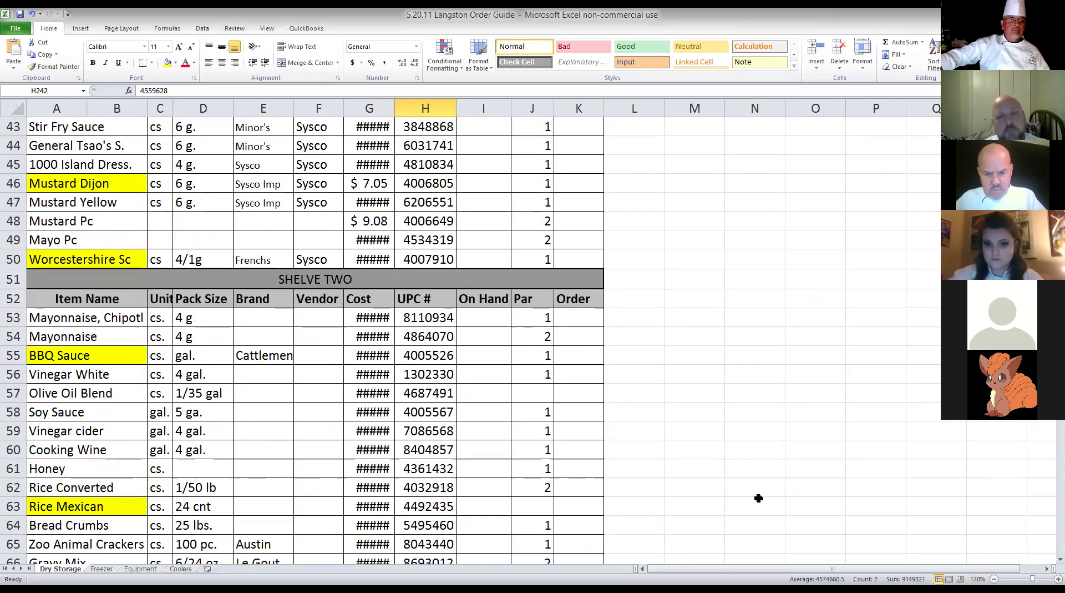
pyautogui.scroll(-8, 758, 498)
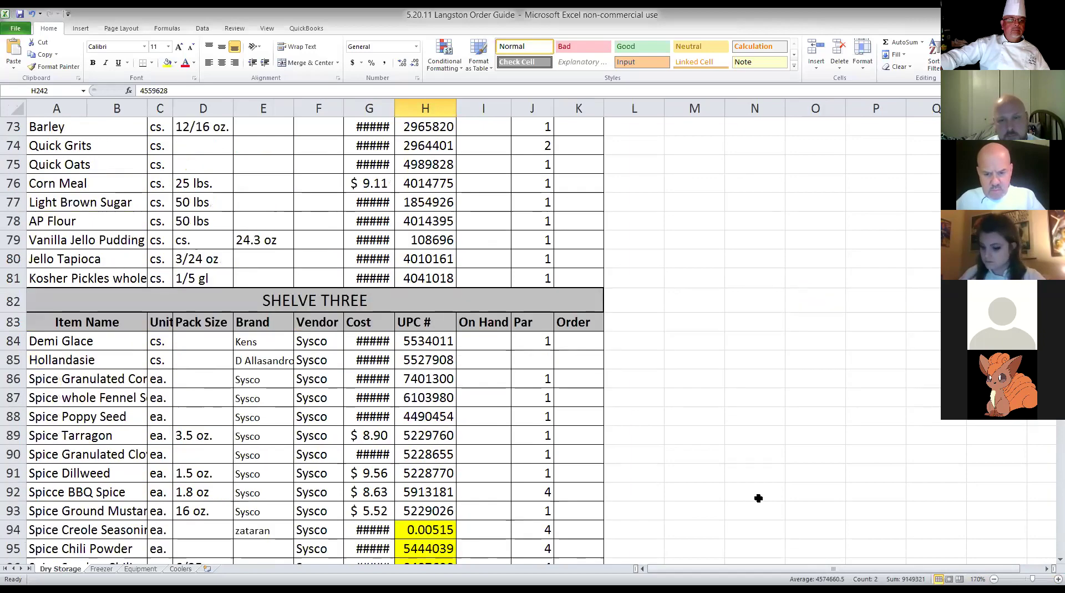
# - Widen the Cost column on the Dry Storage sheet enough to display full prices, and select the Baking Powder cost
pyautogui.scroll(-14, 759, 498)
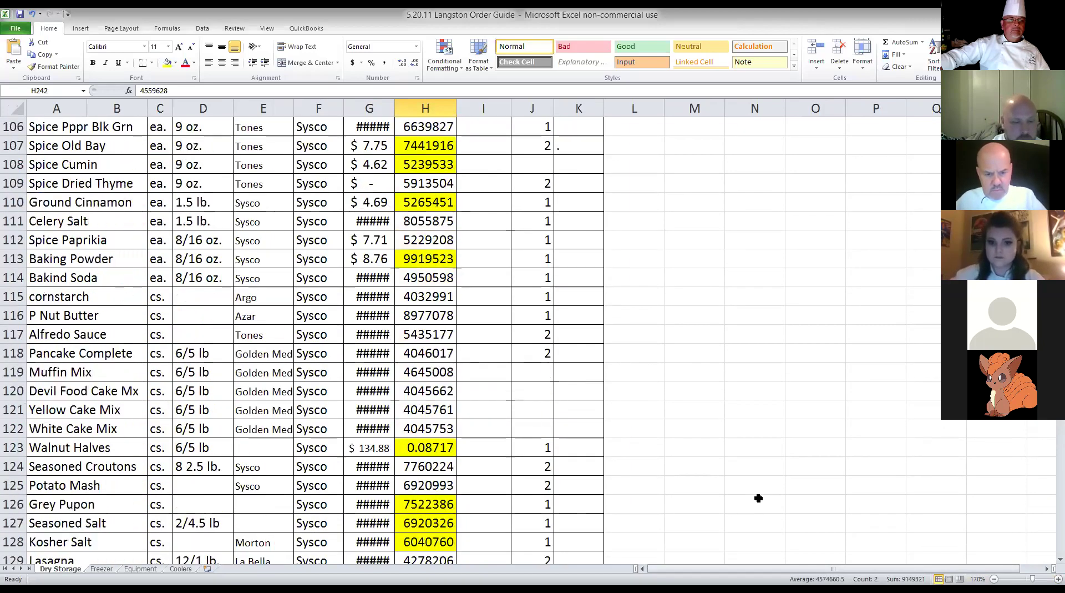
pyautogui.scroll(-3, 759, 498)
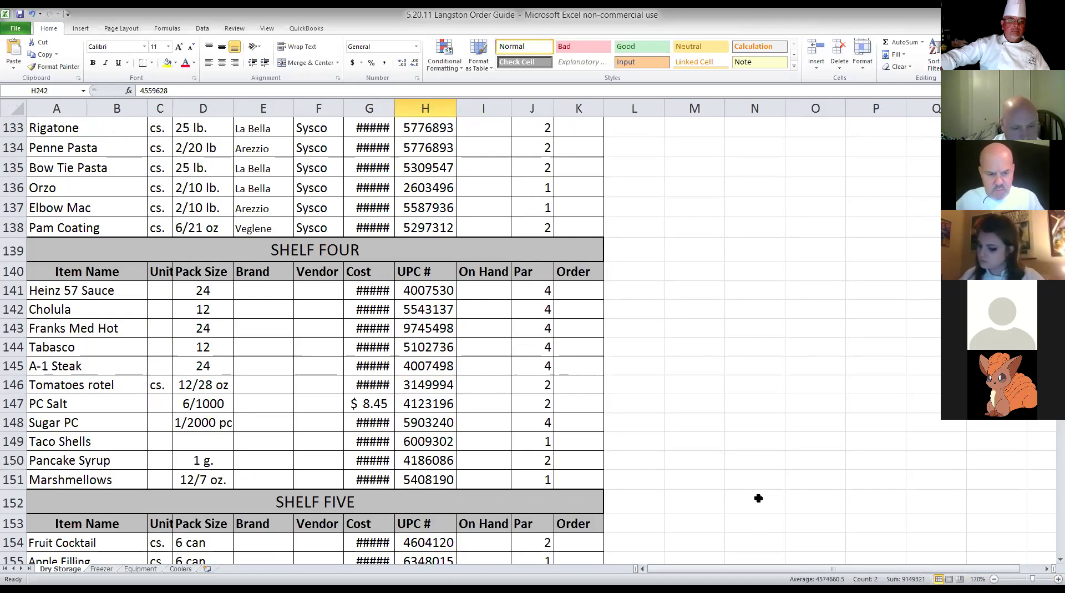
pyautogui.scroll(-4, 759, 498)
pyautogui.scroll(14, 759, 497)
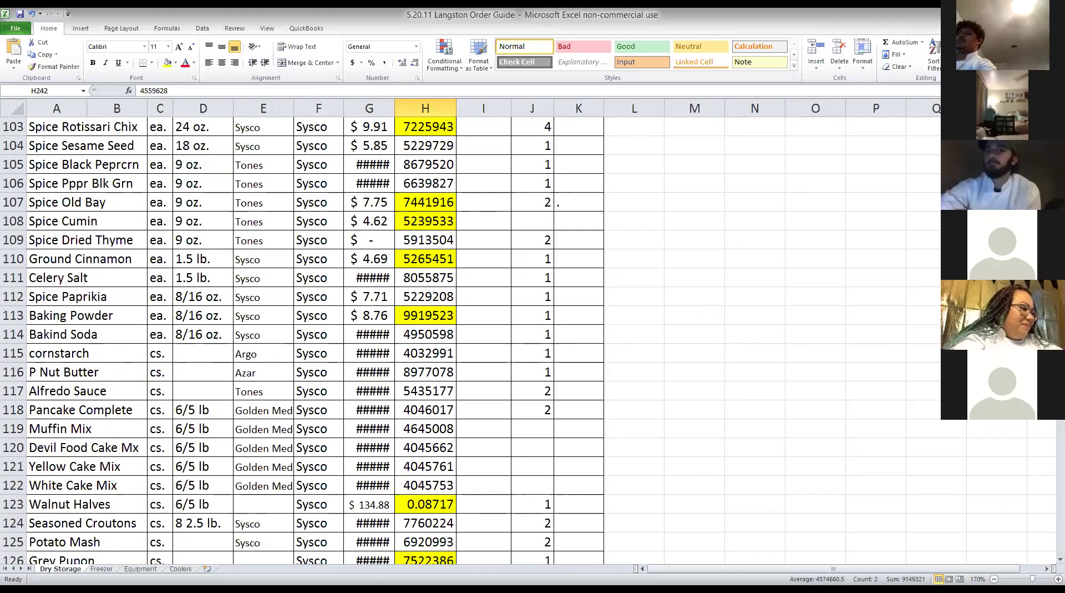
pyautogui.moveTo(395, 108); pyautogui.dragTo(425, 111)
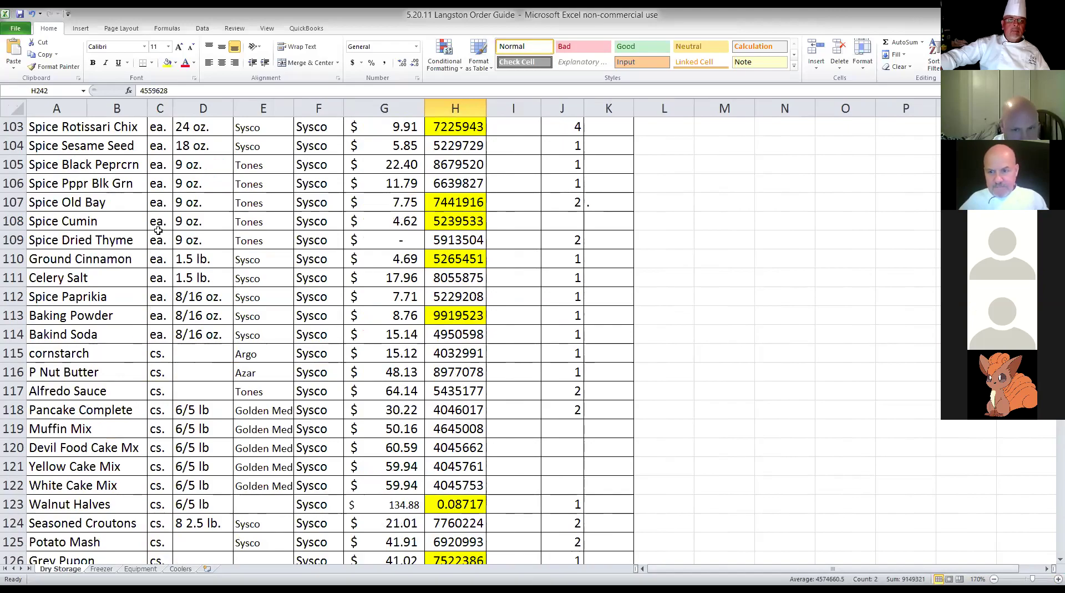
pyautogui.click(369, 315)
# - Review Dry Storage from Shelf Five through bread, paper supplies, cleaning products and teas, and return to the Copy of INV. End of Month MASTER workbook
pyautogui.scroll(-15, 369, 342)
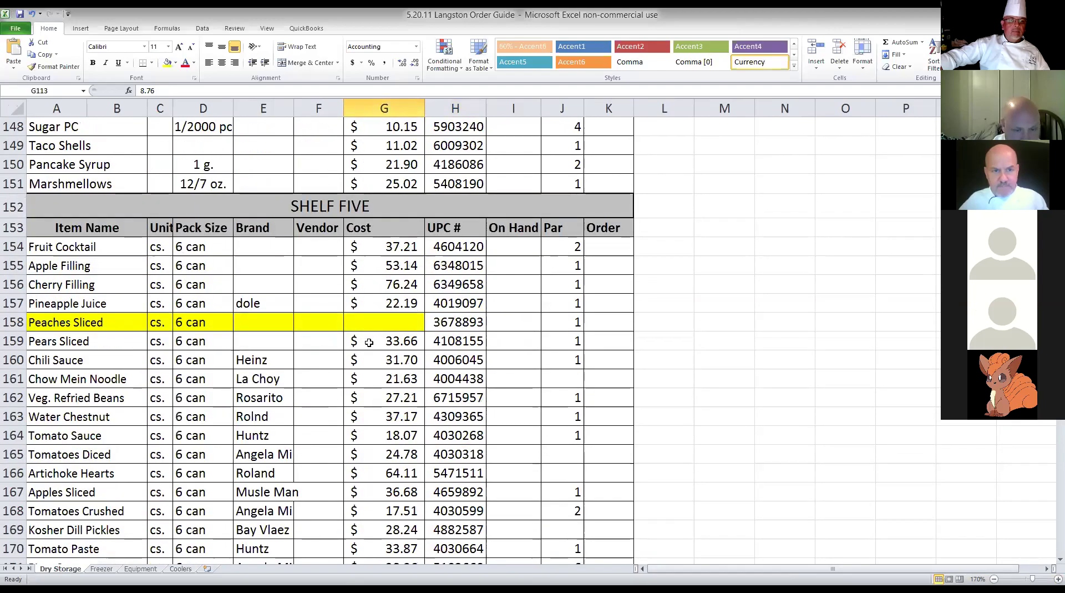
pyautogui.scroll(-14, 369, 342)
pyautogui.scroll(-1, 359, 344)
pyautogui.scroll(5, 359, 344)
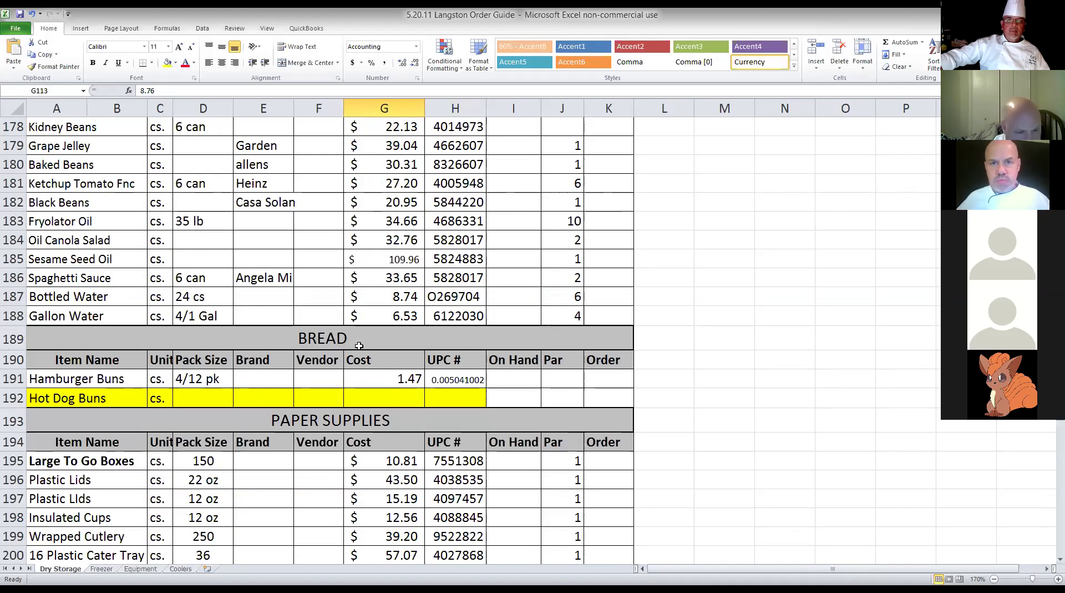
pyautogui.scroll(-4, 358, 346)
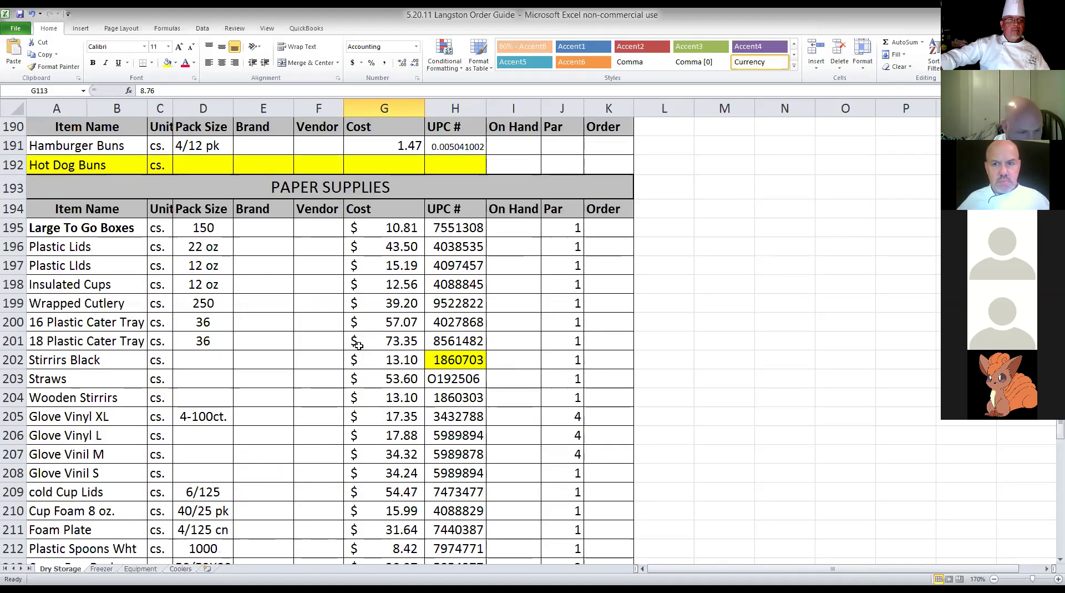
pyautogui.scroll(-13, 359, 345)
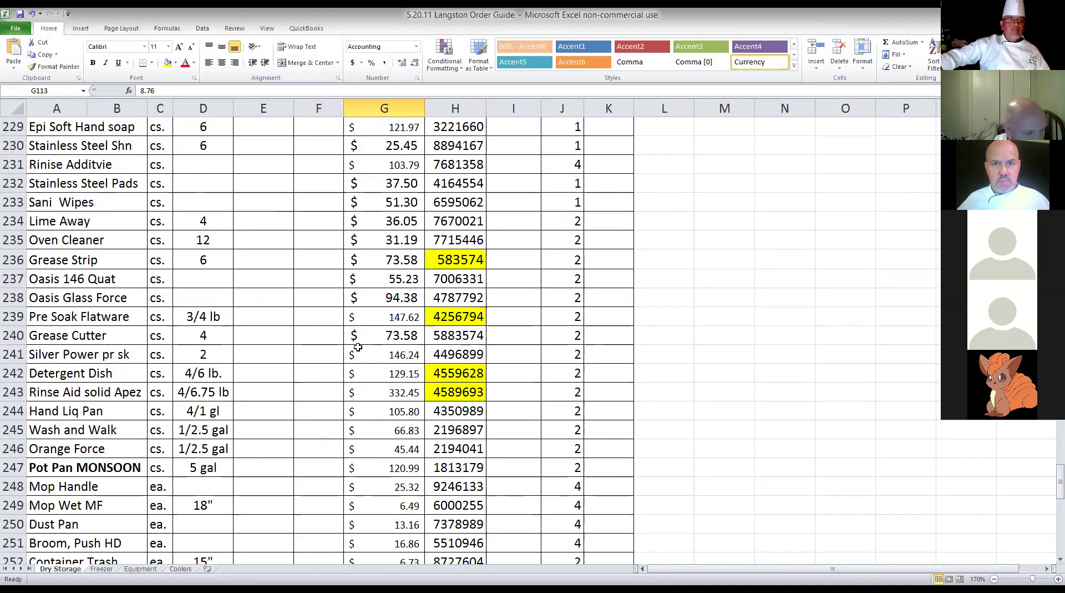
pyautogui.scroll(-4, 359, 346)
pyautogui.scroll(-9, 356, 350)
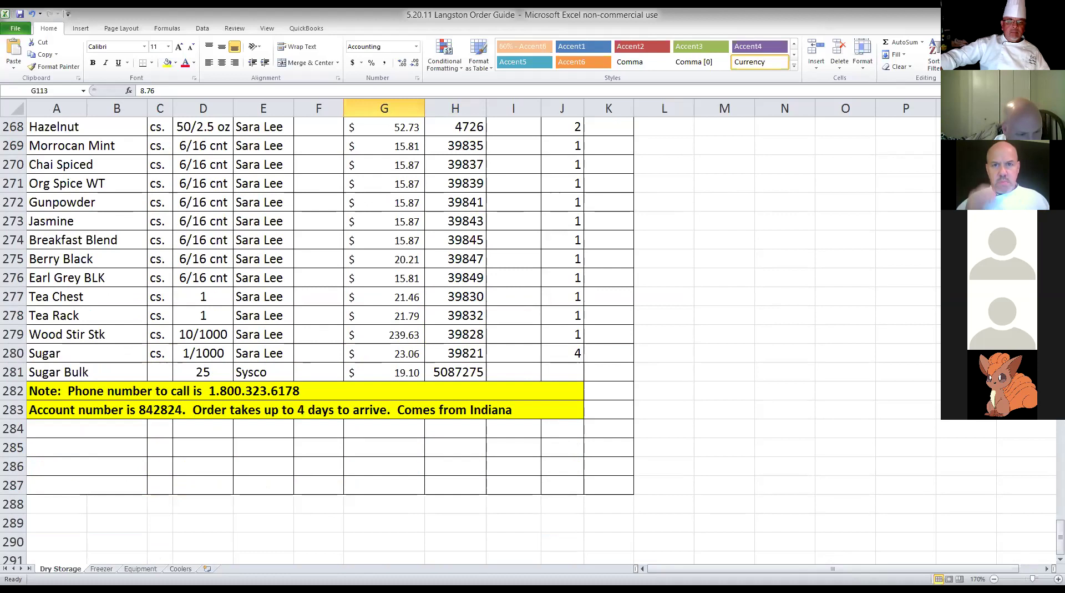
pyautogui.hotkey('alt', 'Tab')
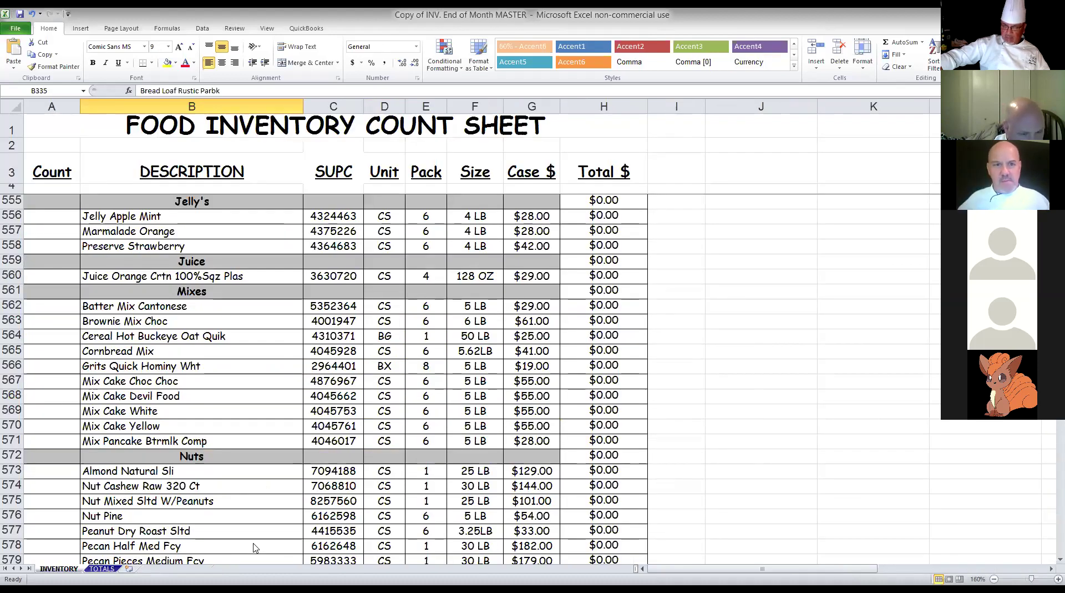